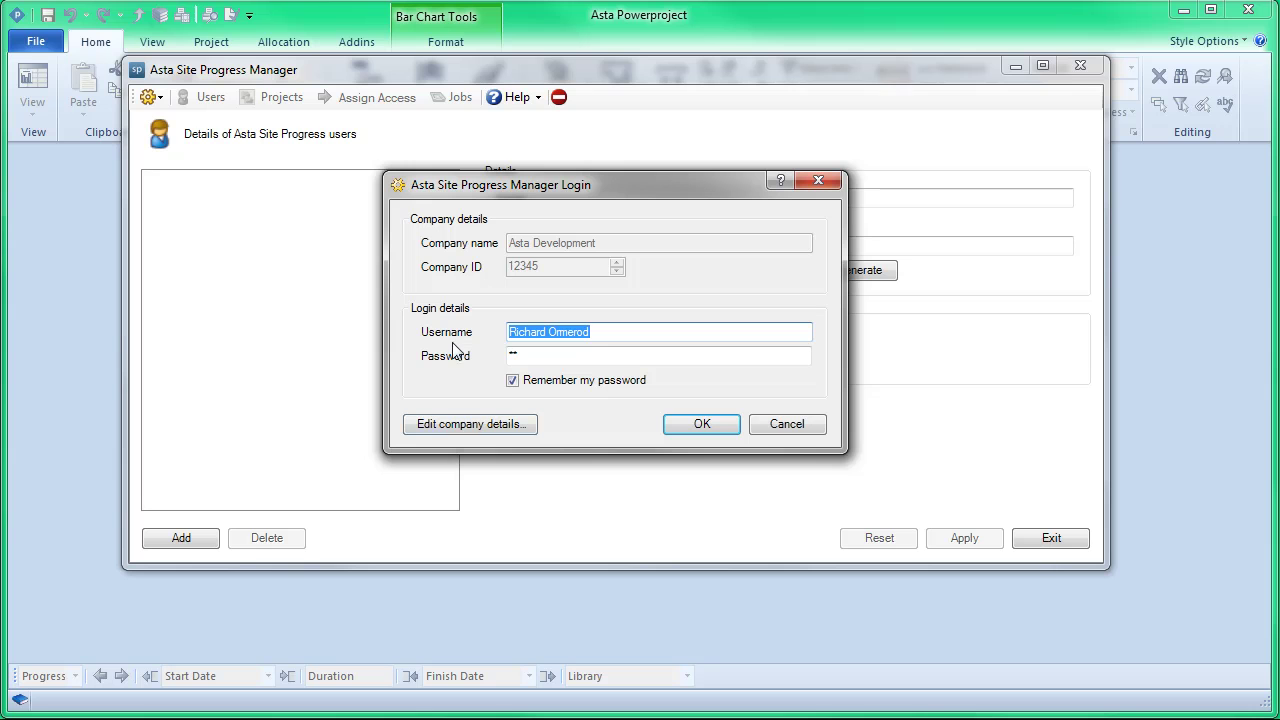
- Review the Asta Development company details without changes, then log in with the existing username
click(516, 428)
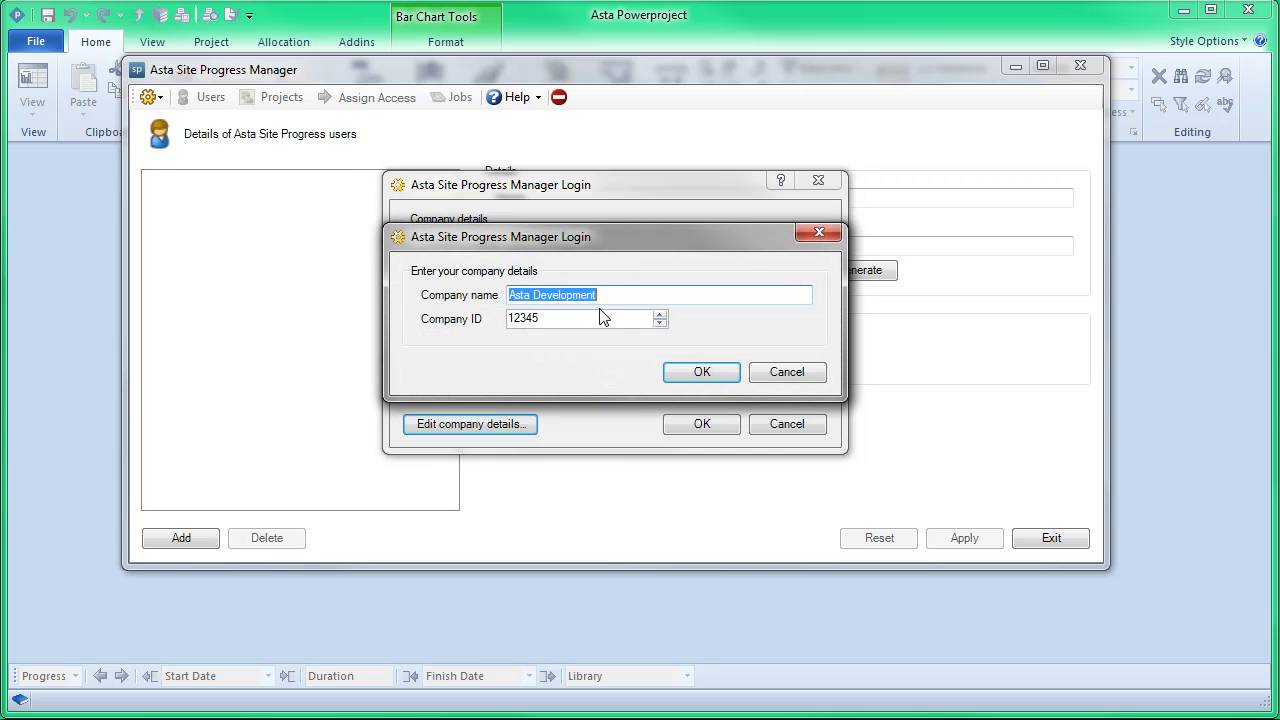
drag(550, 321, 505, 321)
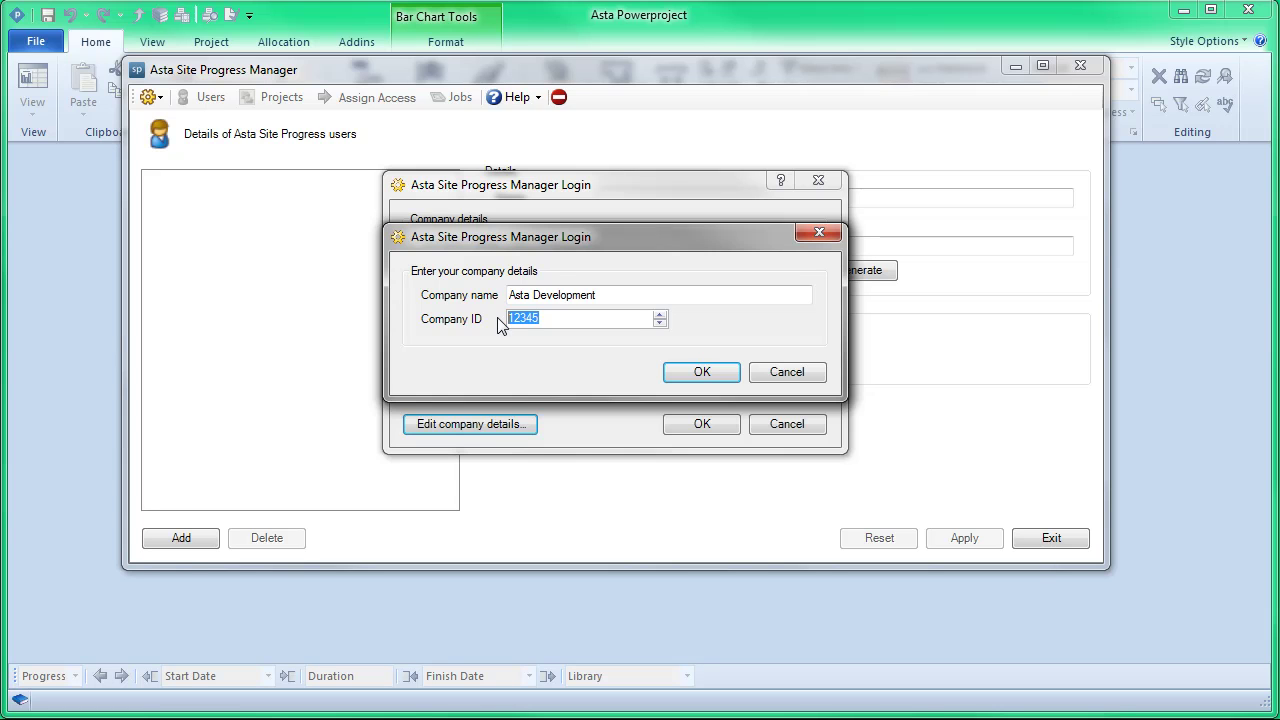
click(787, 372)
click(591, 333)
drag(591, 333, 503, 345)
click(700, 424)
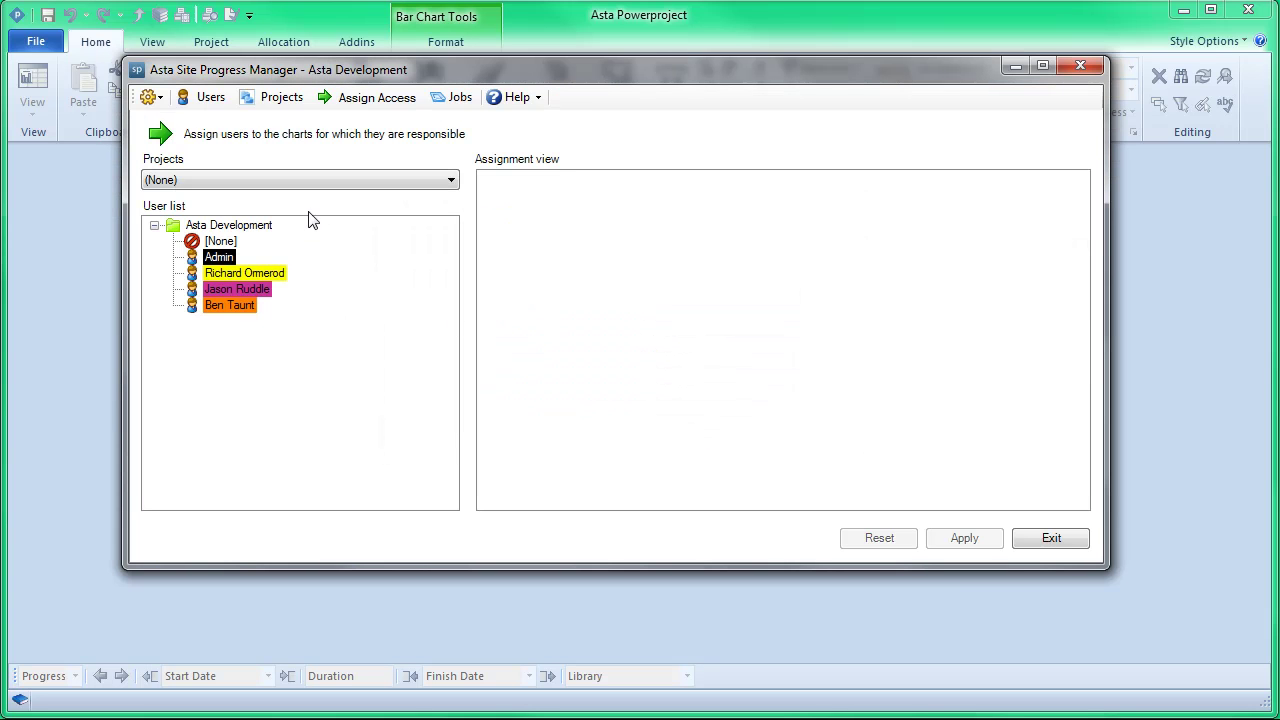
- Add a new user in the Users list and enter the user's full name
click(211, 101)
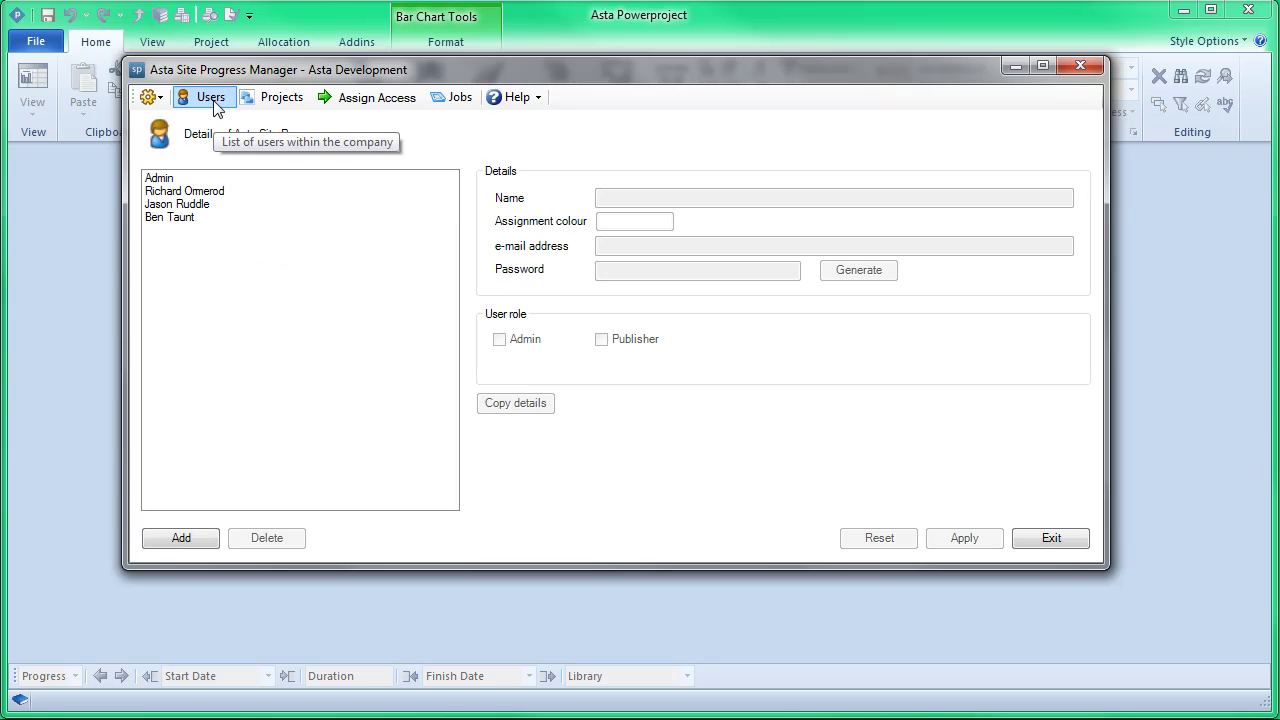
click(179, 181)
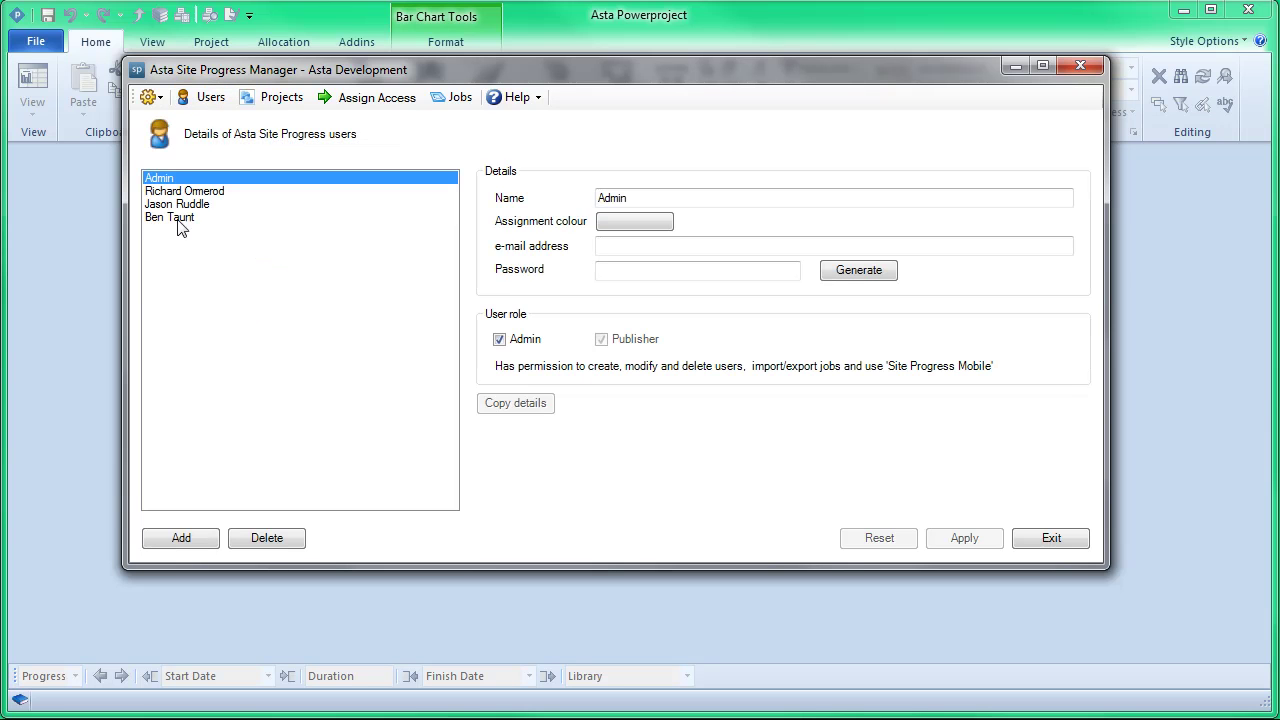
click(187, 540)
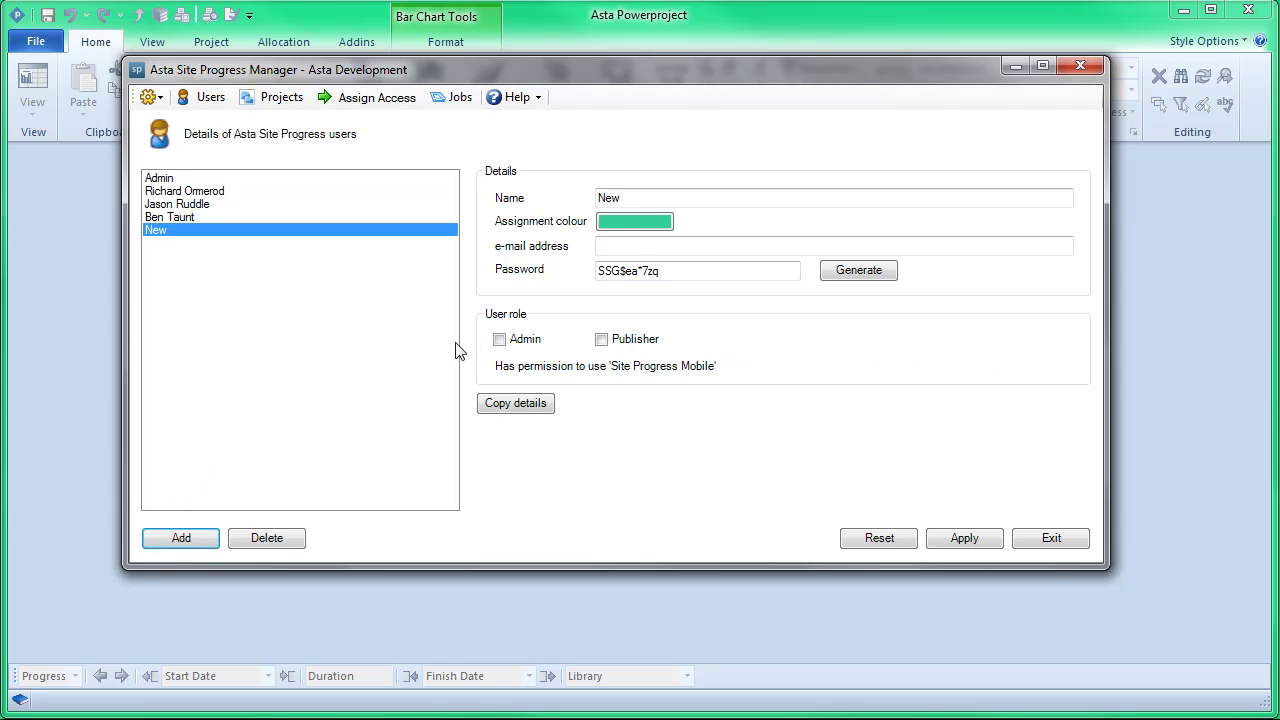
double_click(726, 199)
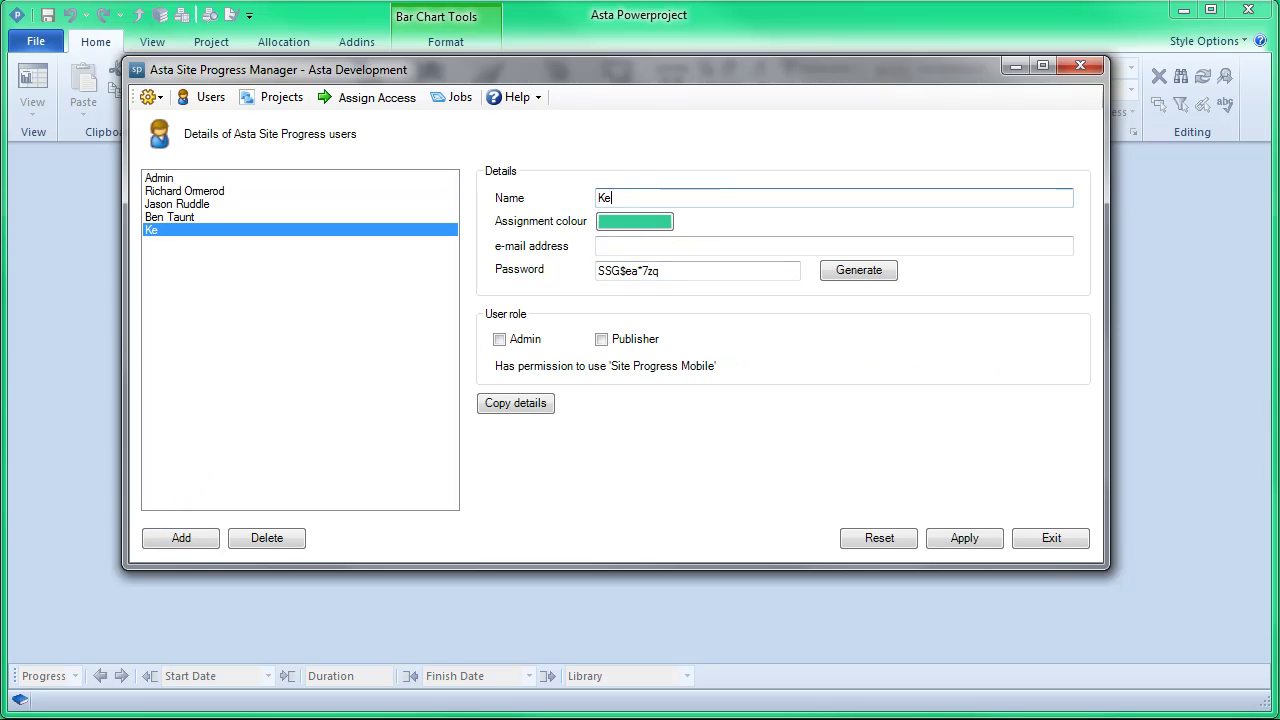
- Replace the generated password with a short custom one, assign Publisher role only, and save
click(683, 271)
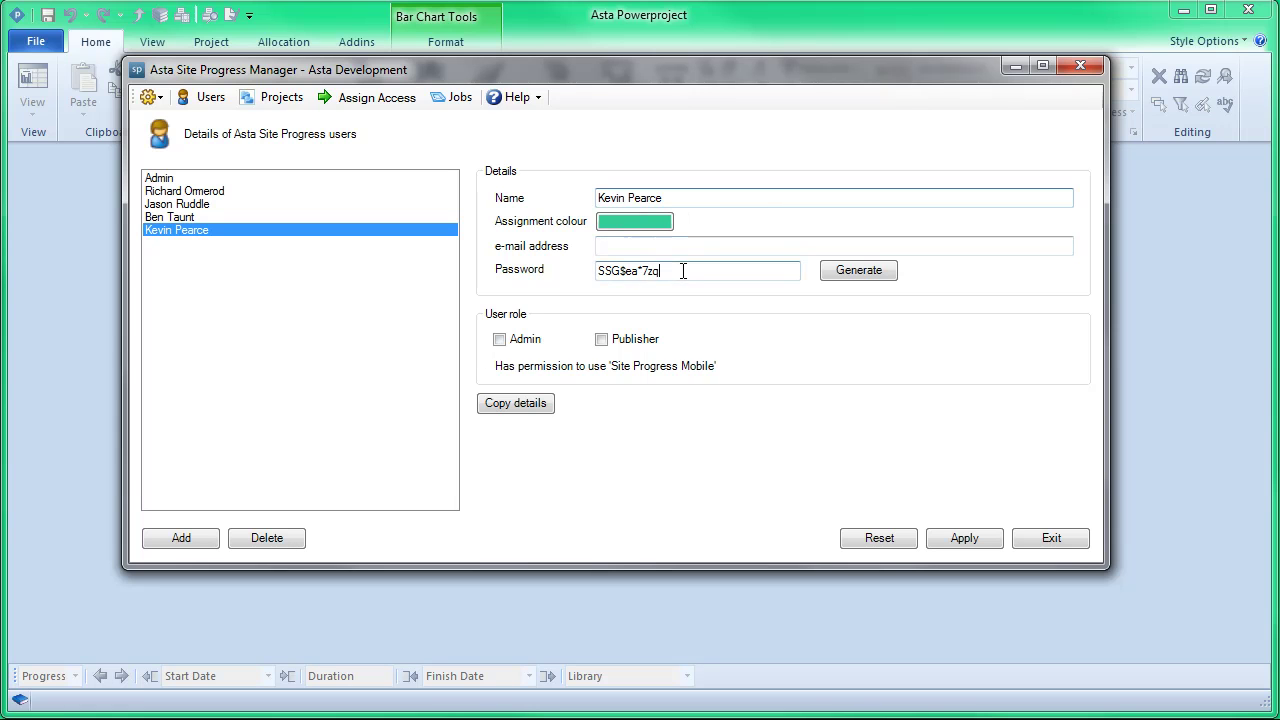
drag(683, 271, 557, 287)
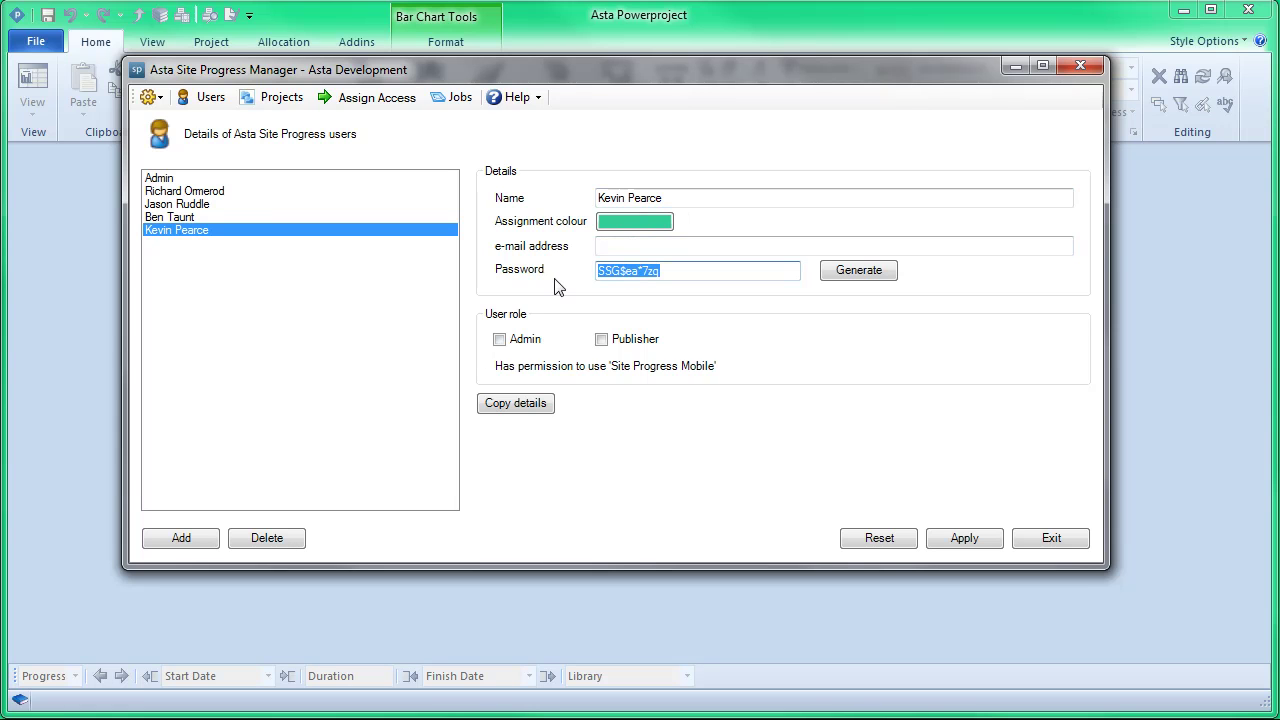
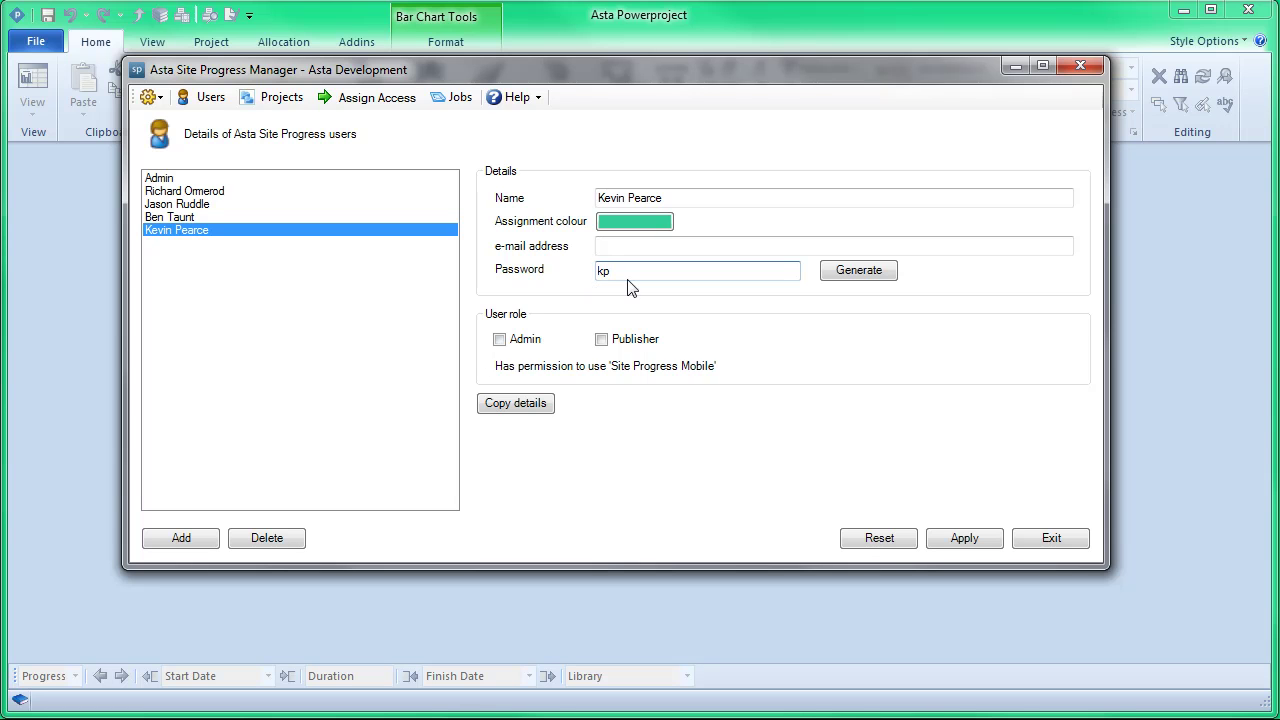
click(647, 222)
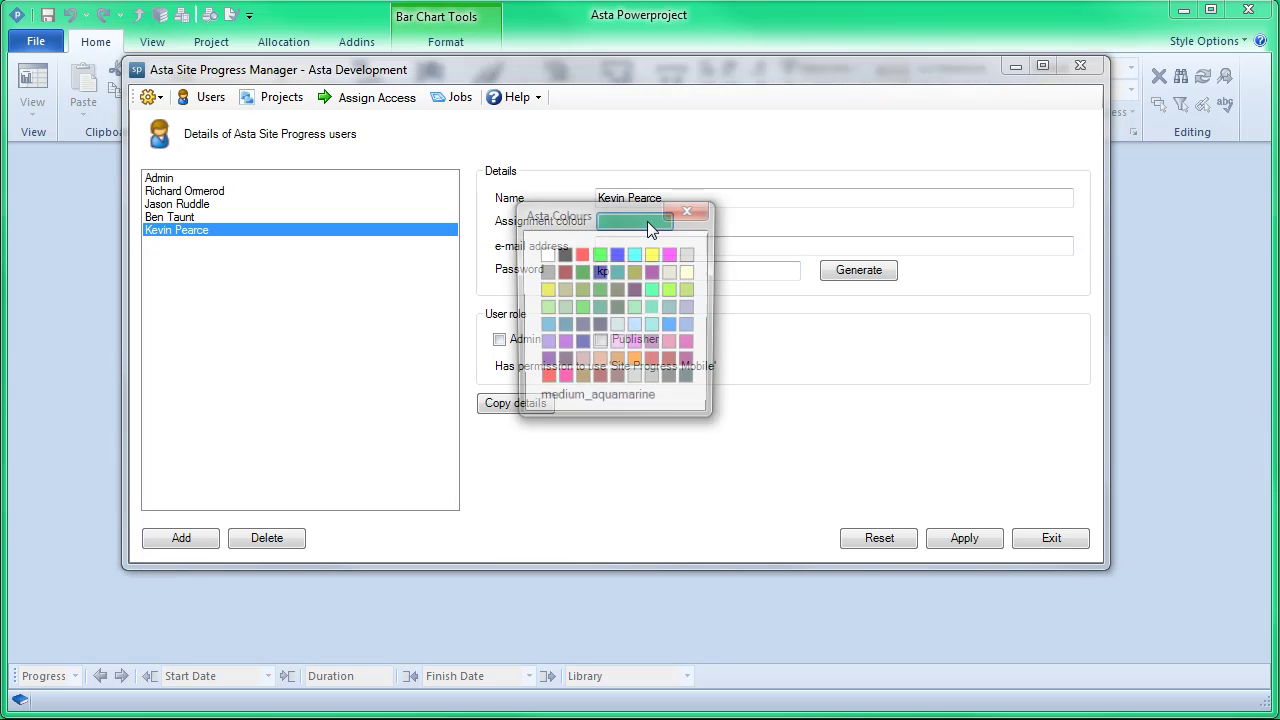
click(690, 211)
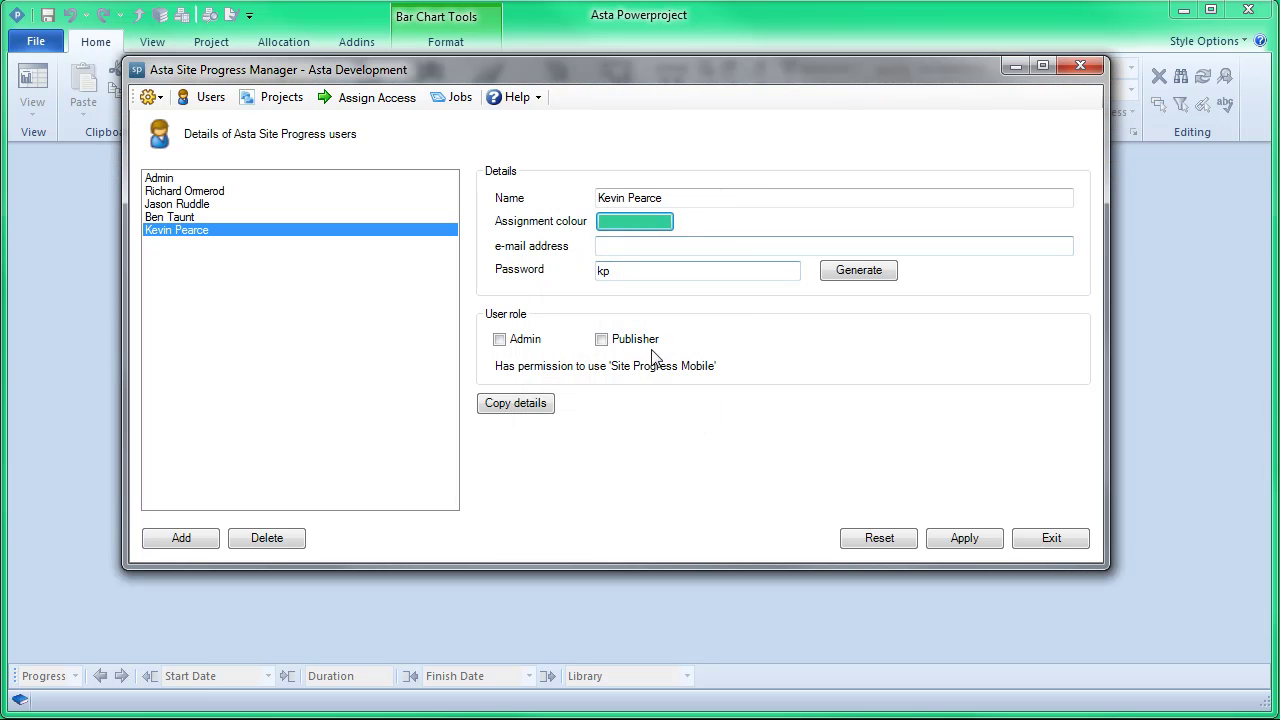
click(601, 340)
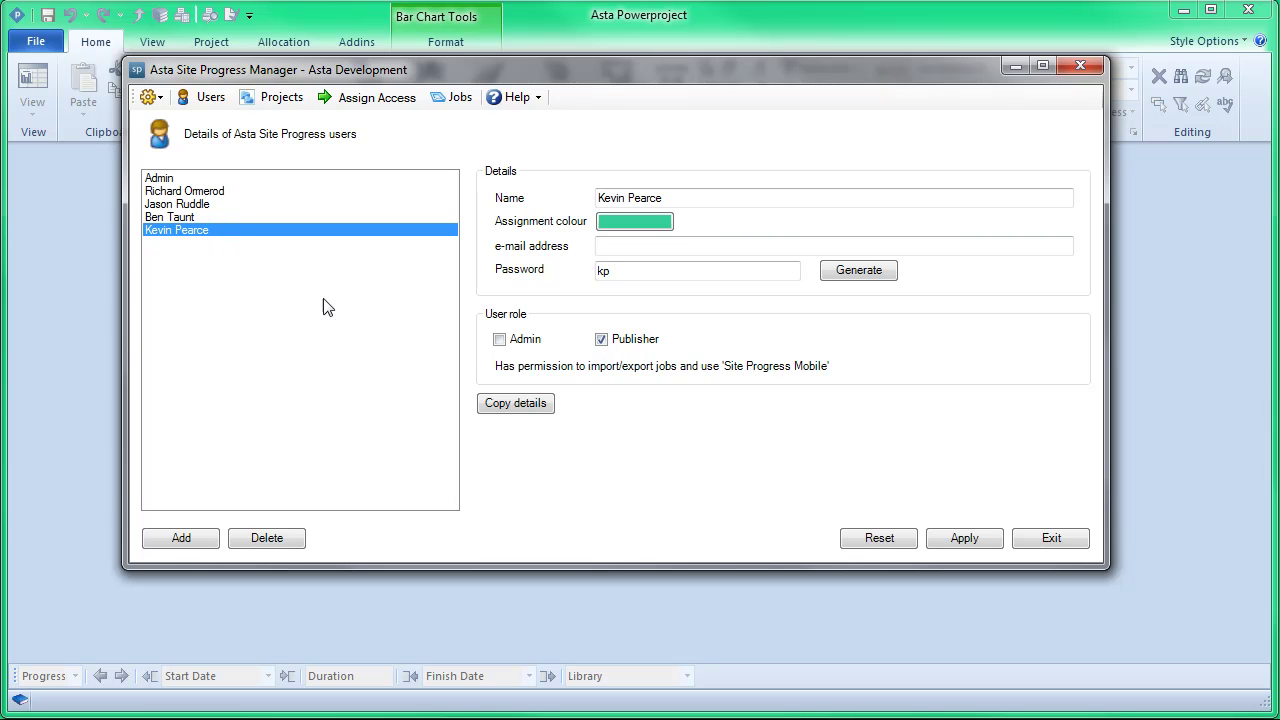
click(513, 342)
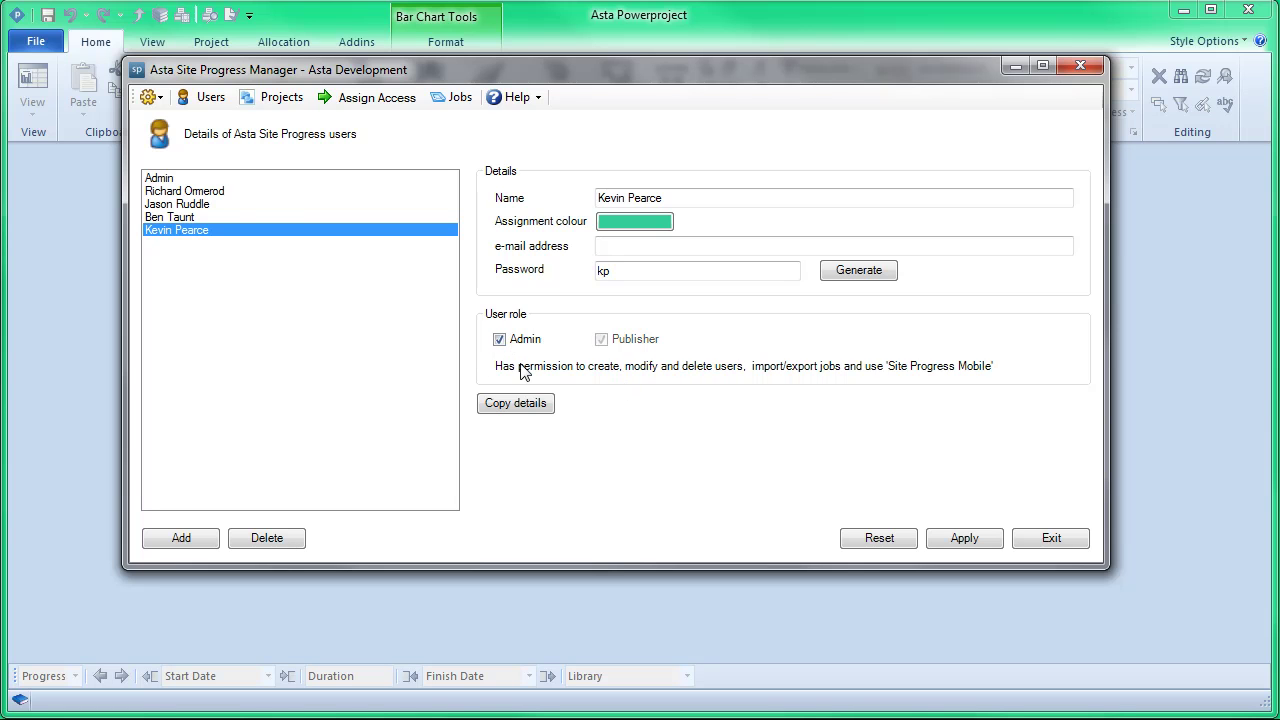
click(520, 345)
click(614, 342)
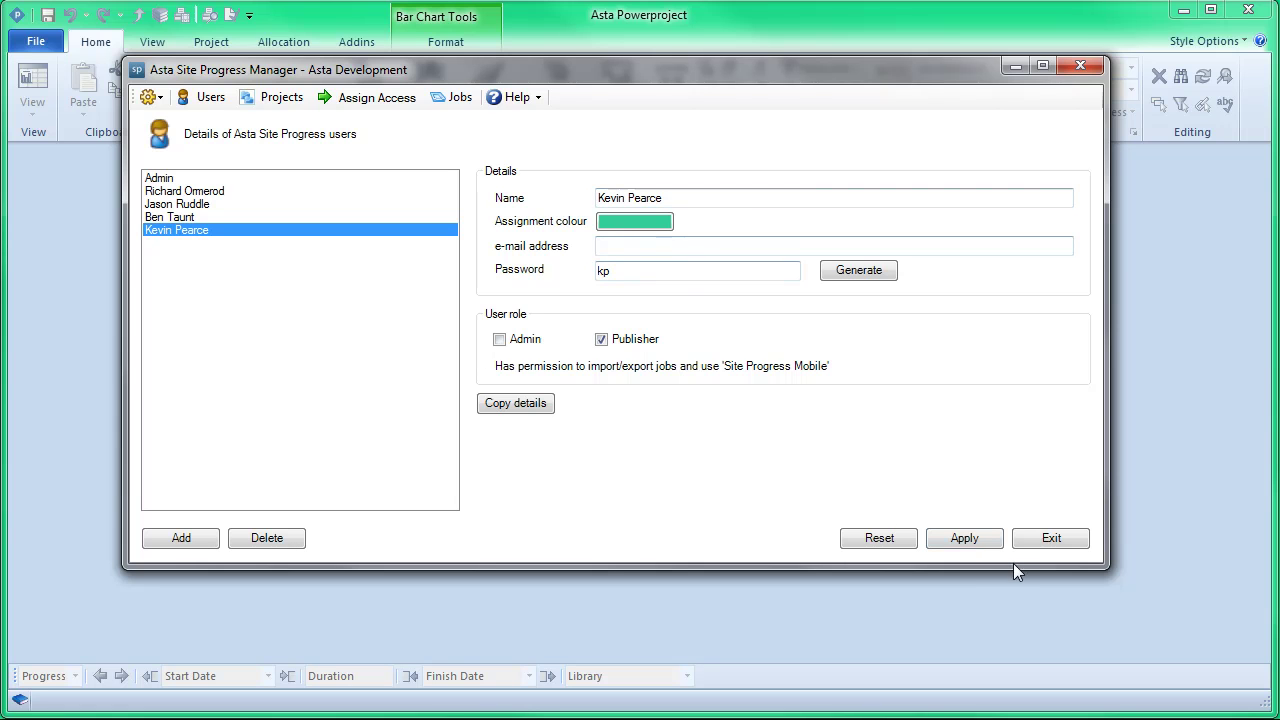
click(970, 540)
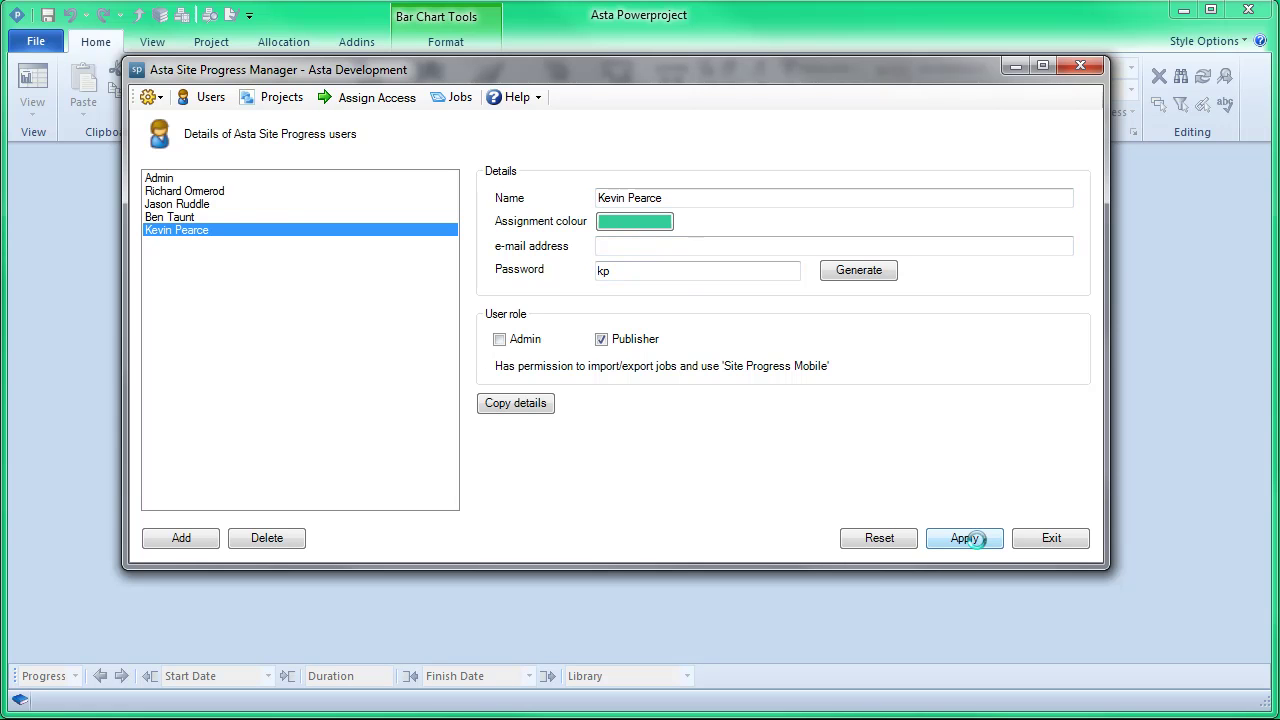
- Add Tall Trees OB Jason.pp as a managed project with the default login and save
click(281, 100)
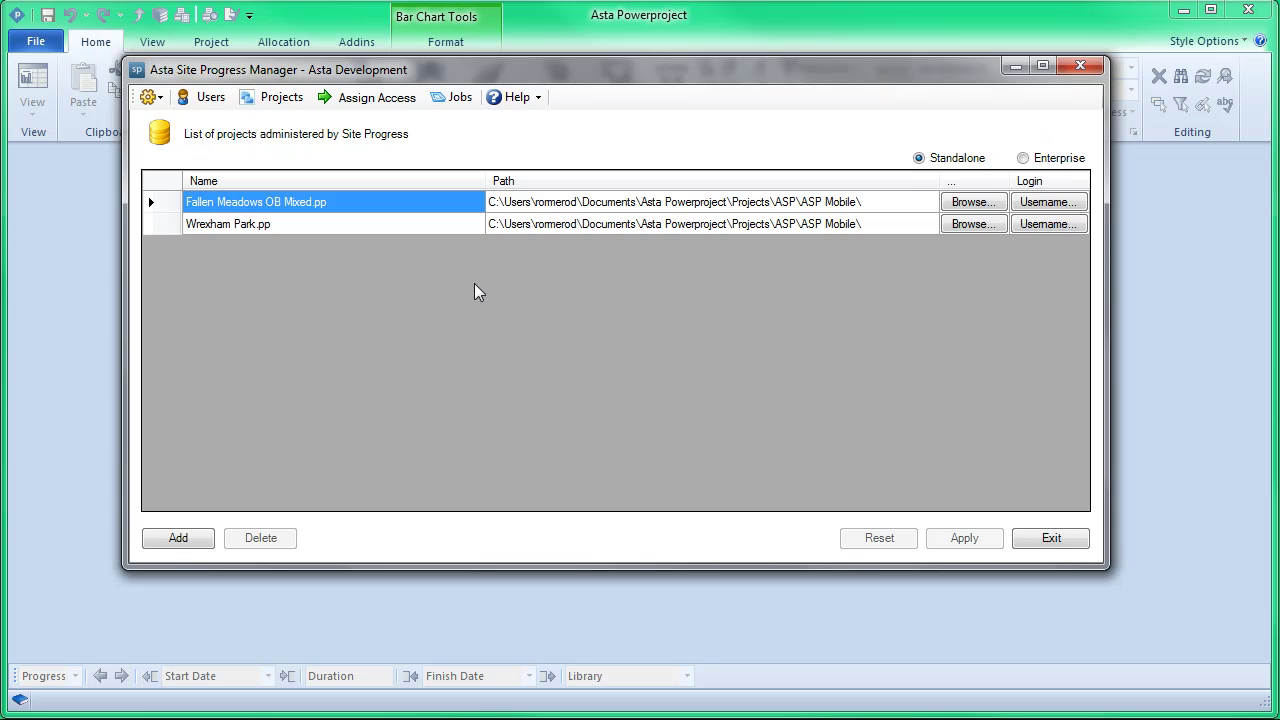
click(178, 538)
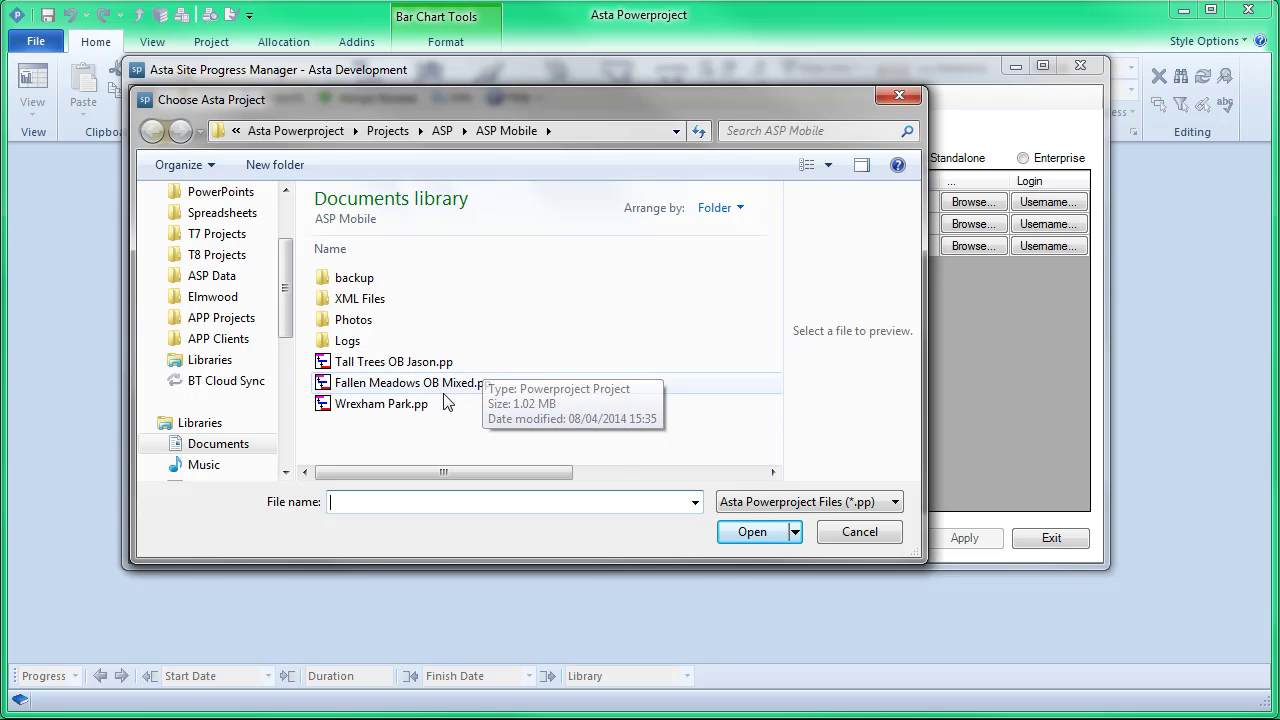
click(400, 362)
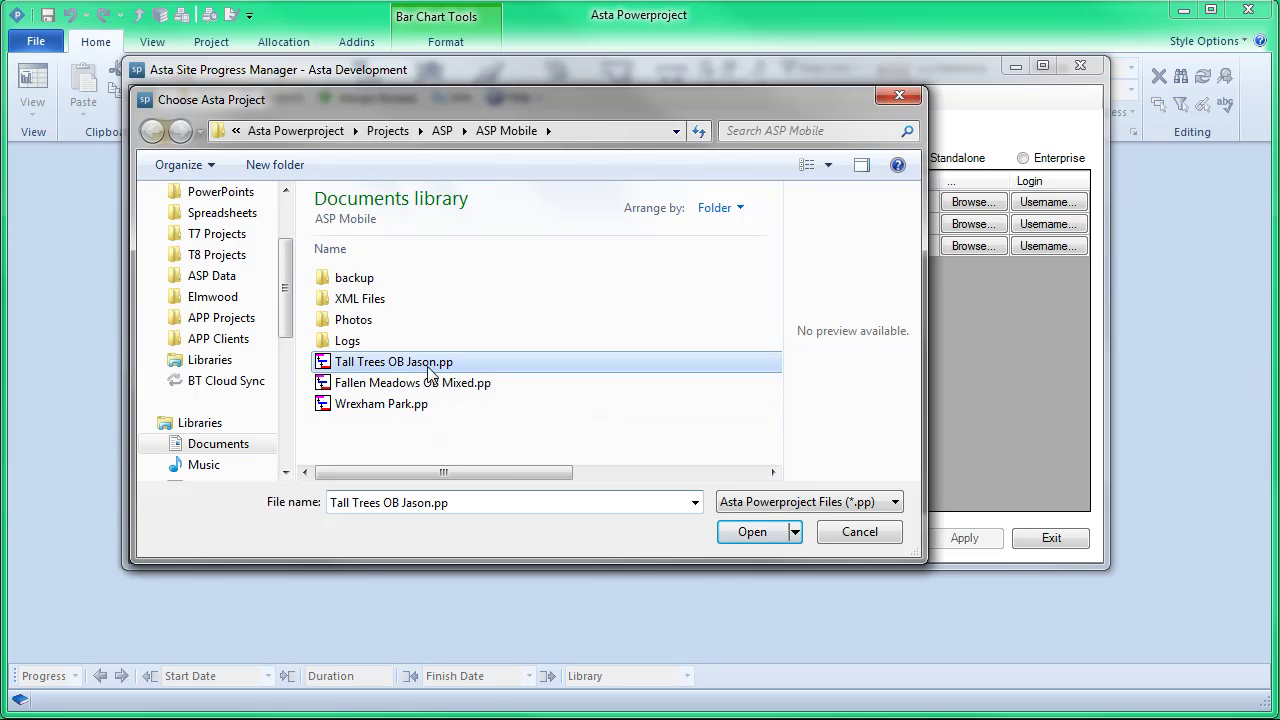
click(761, 532)
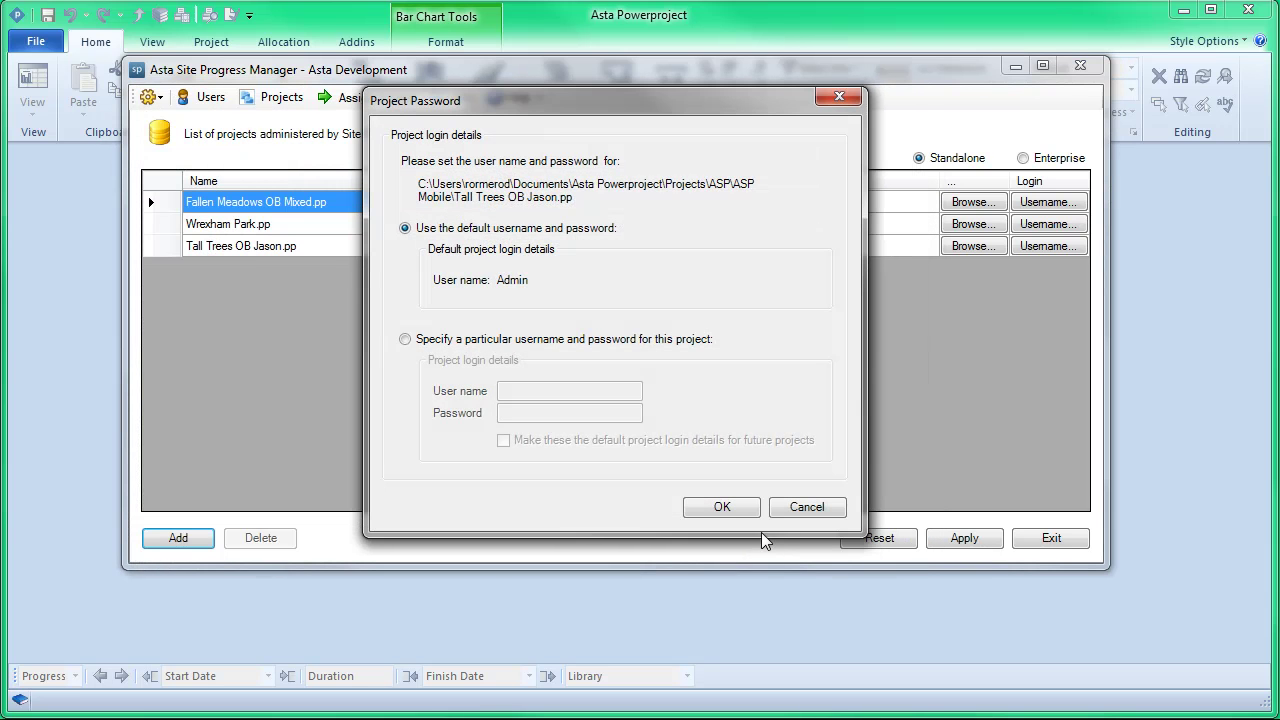
click(729, 507)
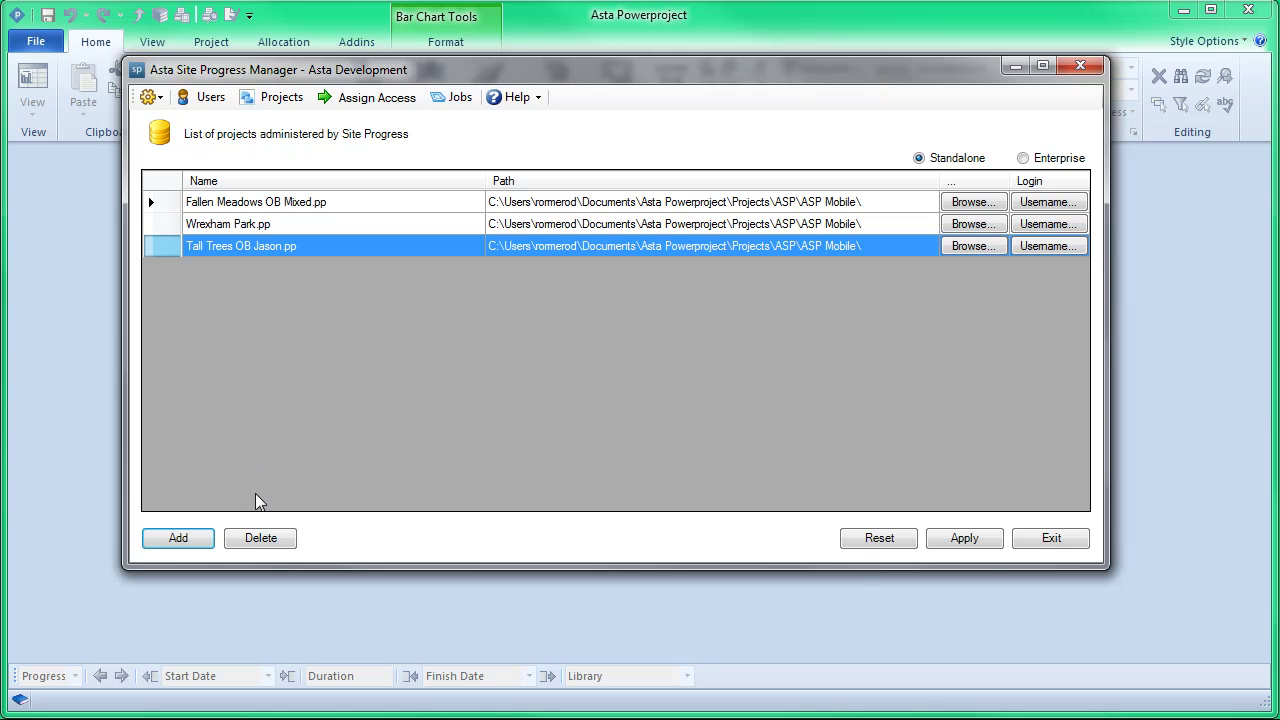
click(980, 548)
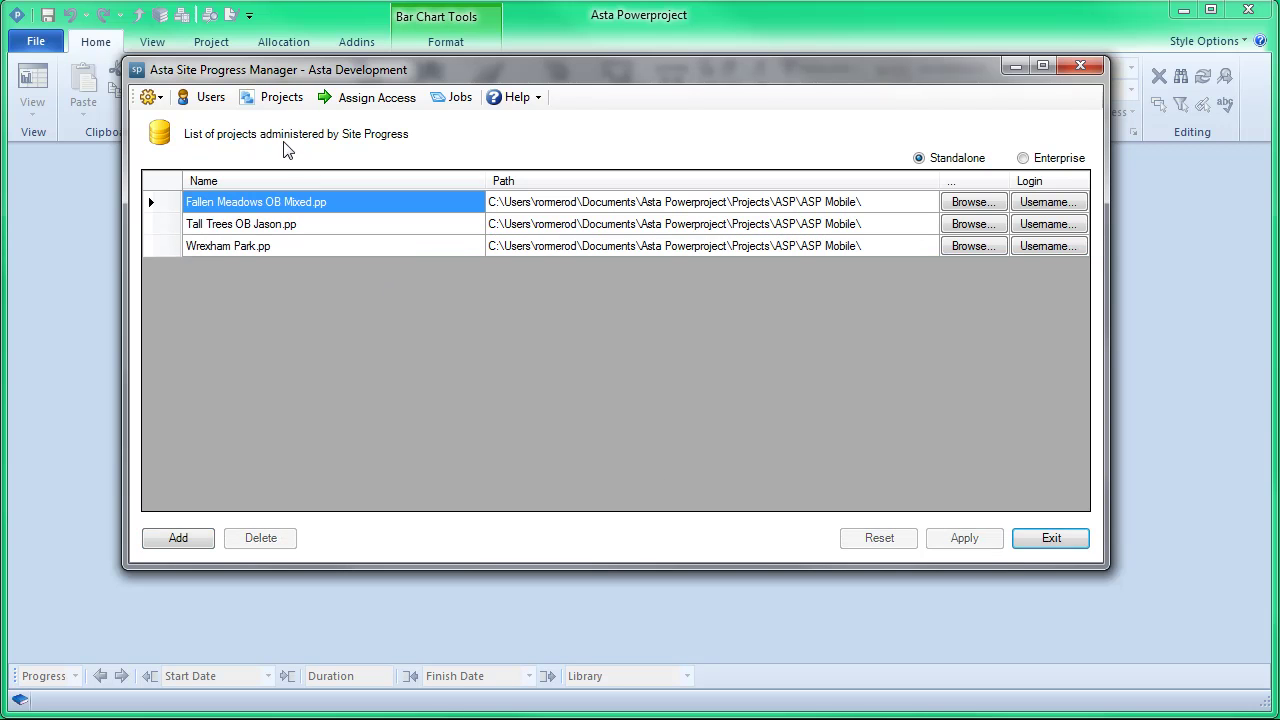
click(352, 104)
- Select Tall Trees OB Jason.pp as the project for chart assignment
click(422, 180)
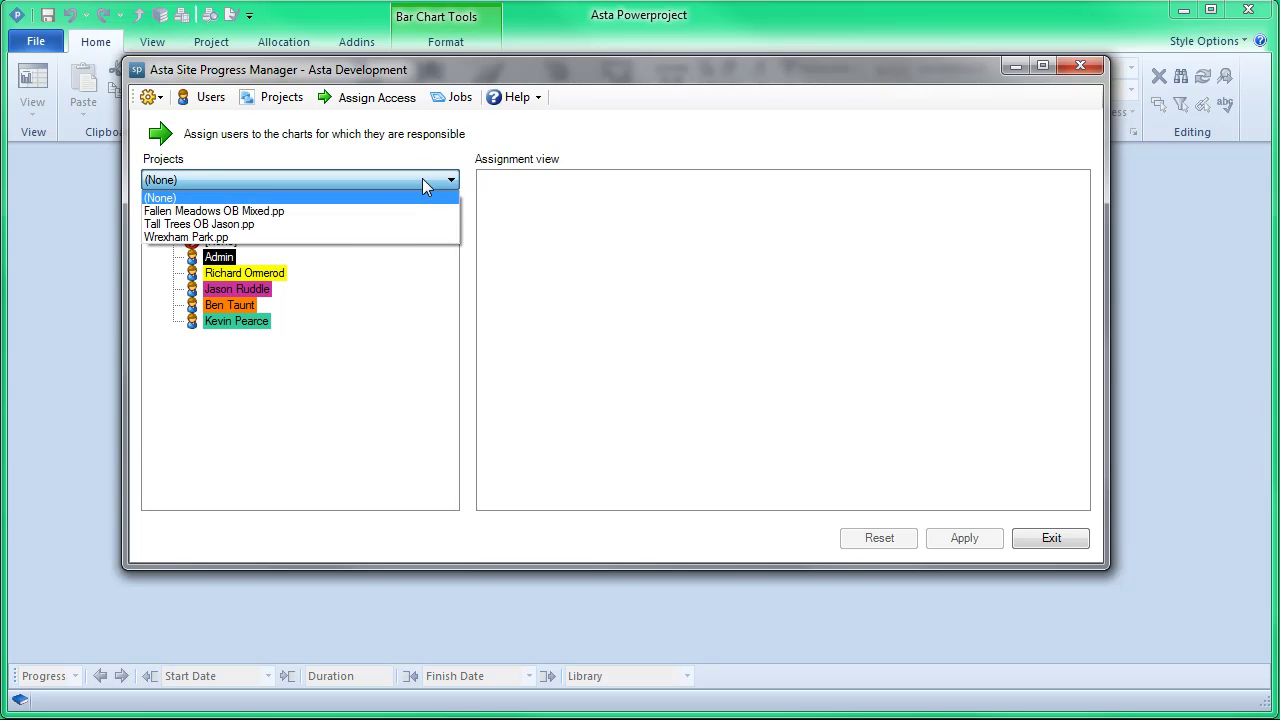
click(378, 225)
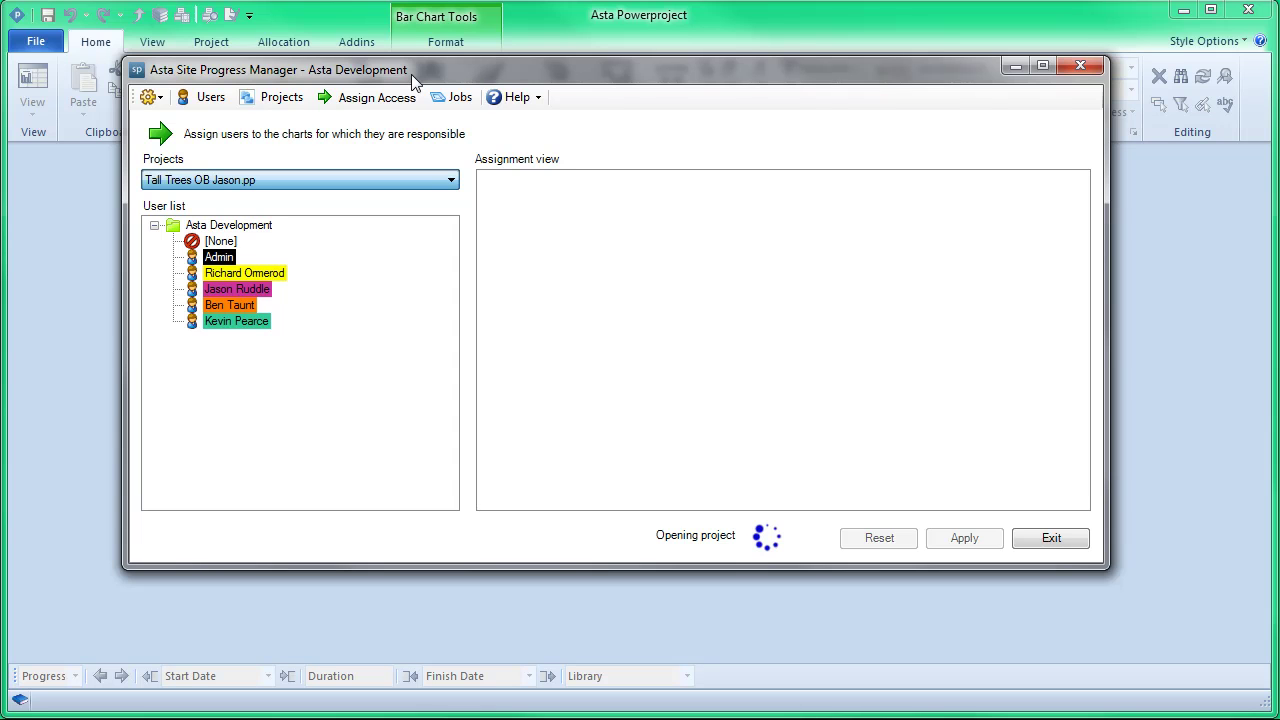
click(479, 221)
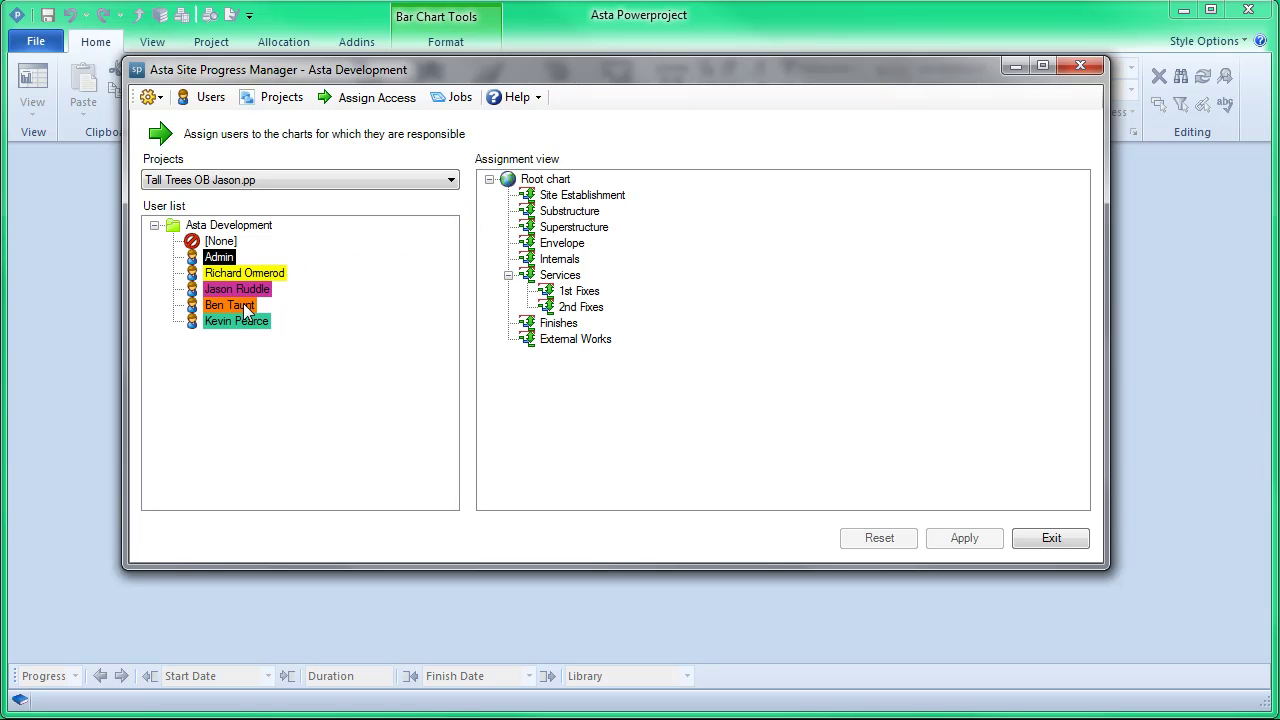
- Assign one user to Root chart, the new user to Services and both Fixes, and save
drag(242, 303, 542, 186)
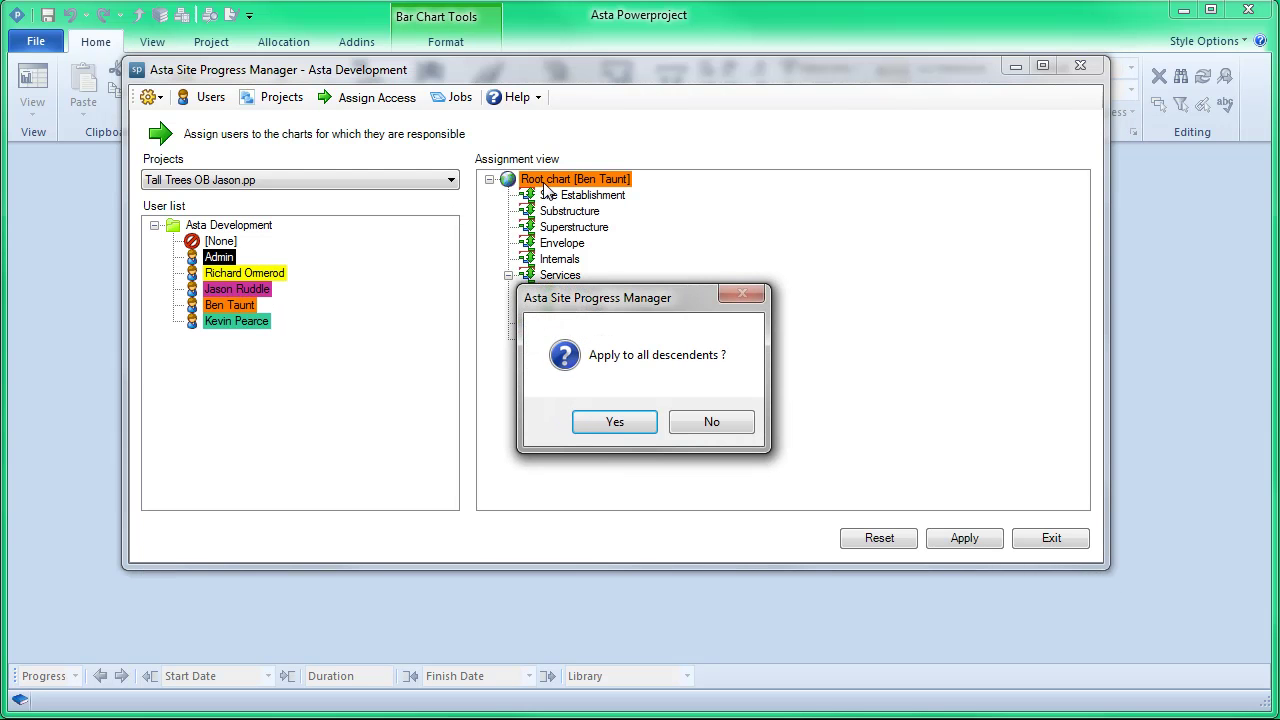
click(615, 422)
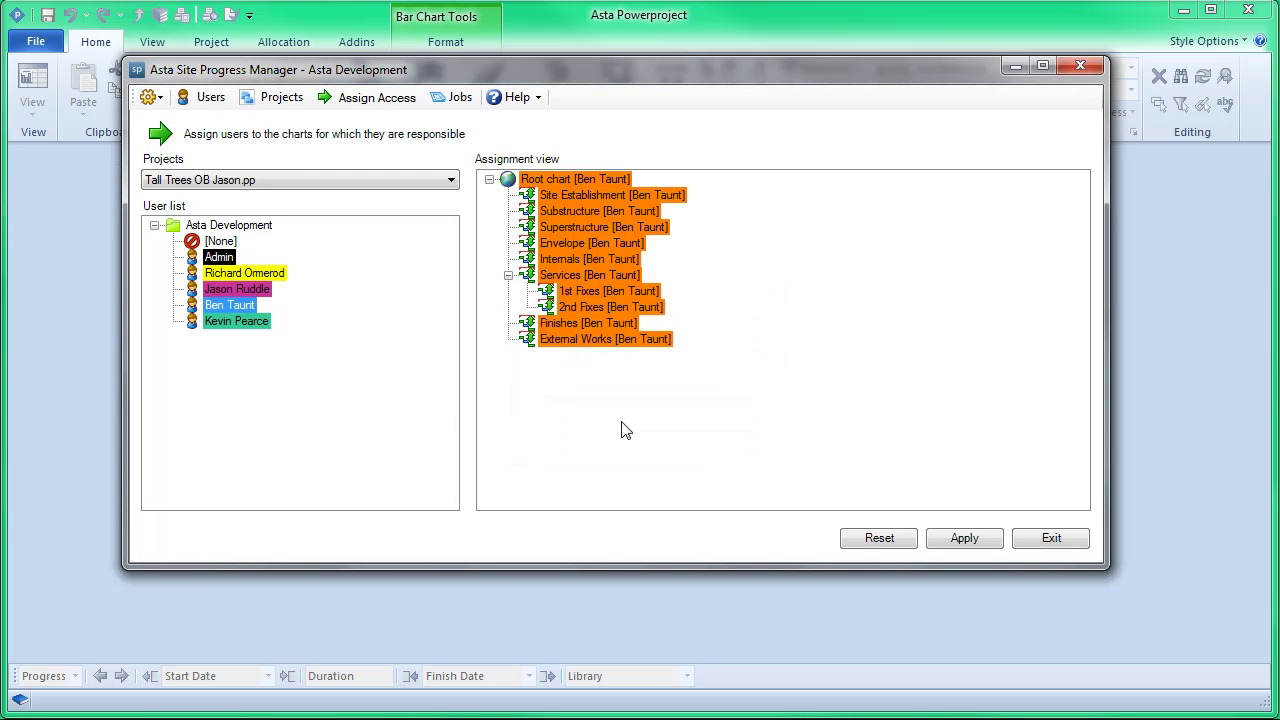
drag(255, 323, 589, 275)
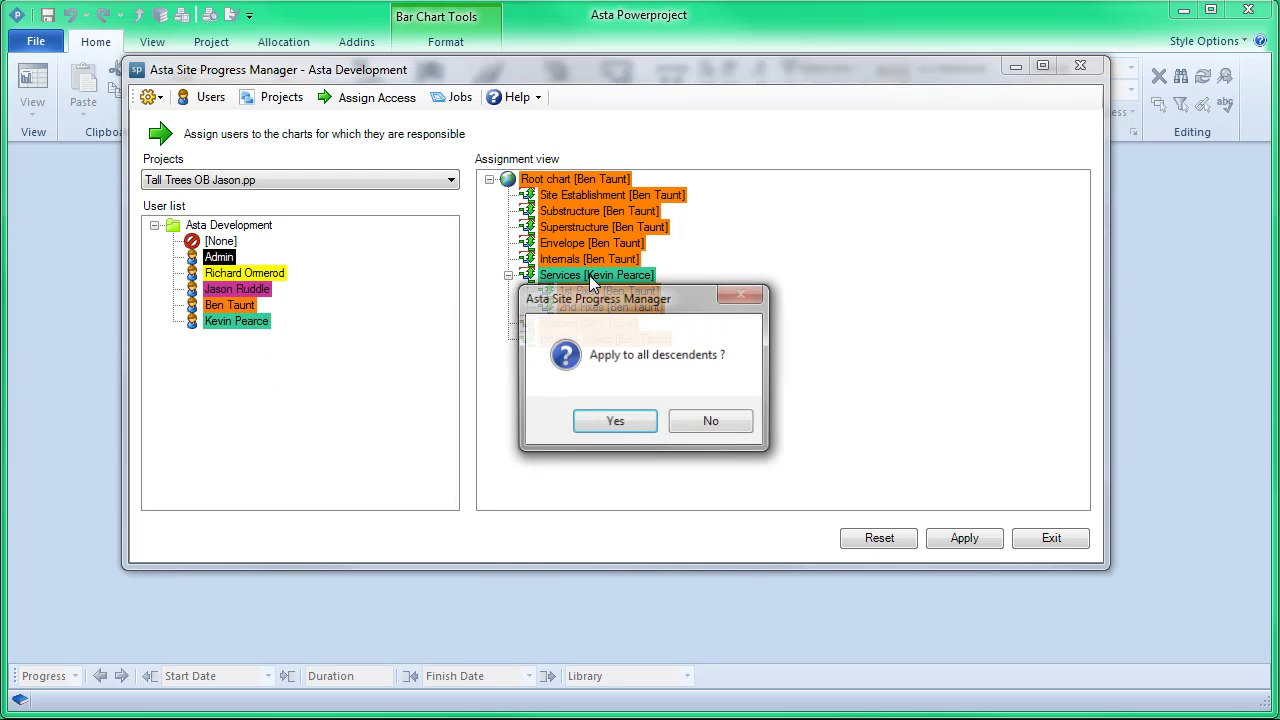
click(615, 422)
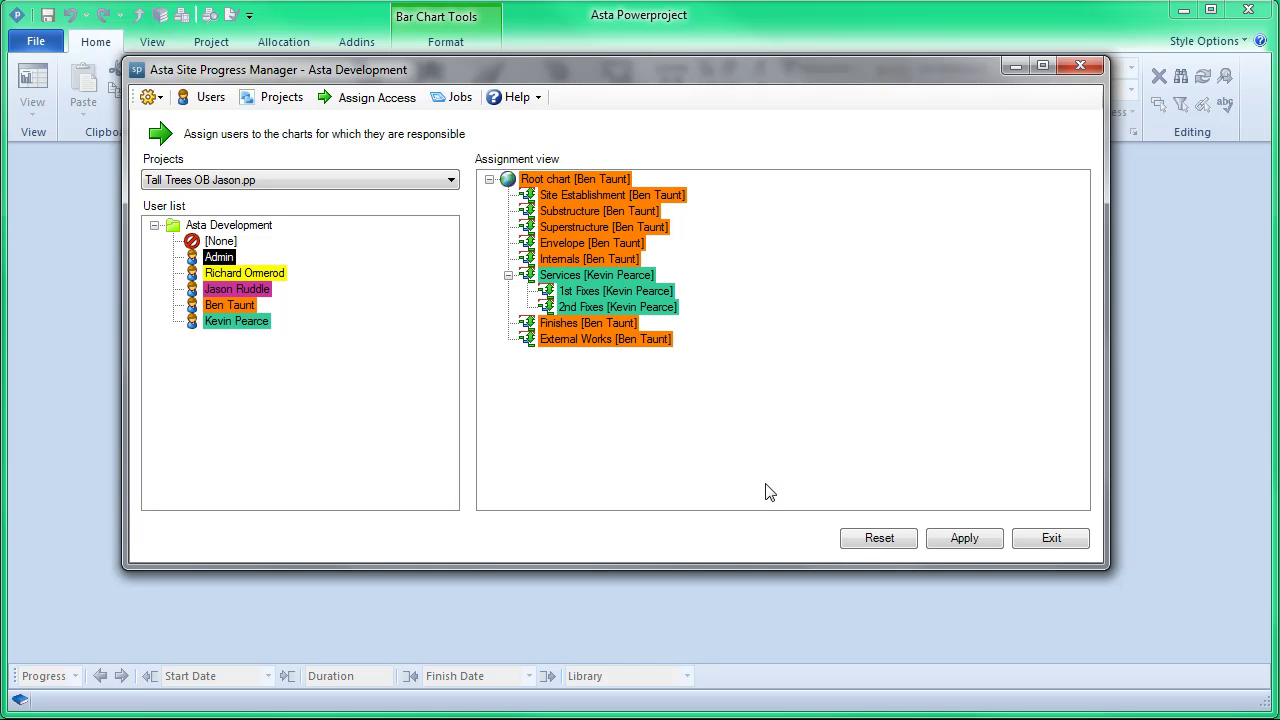
click(965, 538)
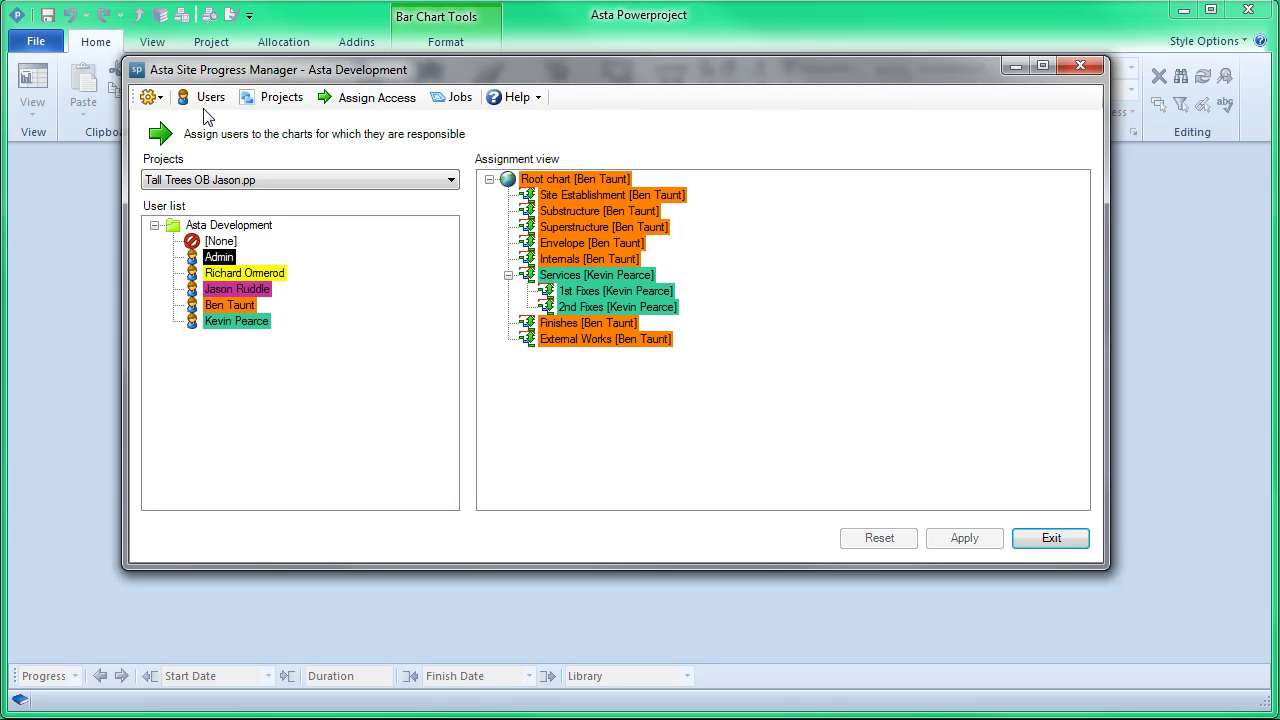
- Filter the Jobs list to Ready to export and tick the Wrexham Park Development job
click(458, 104)
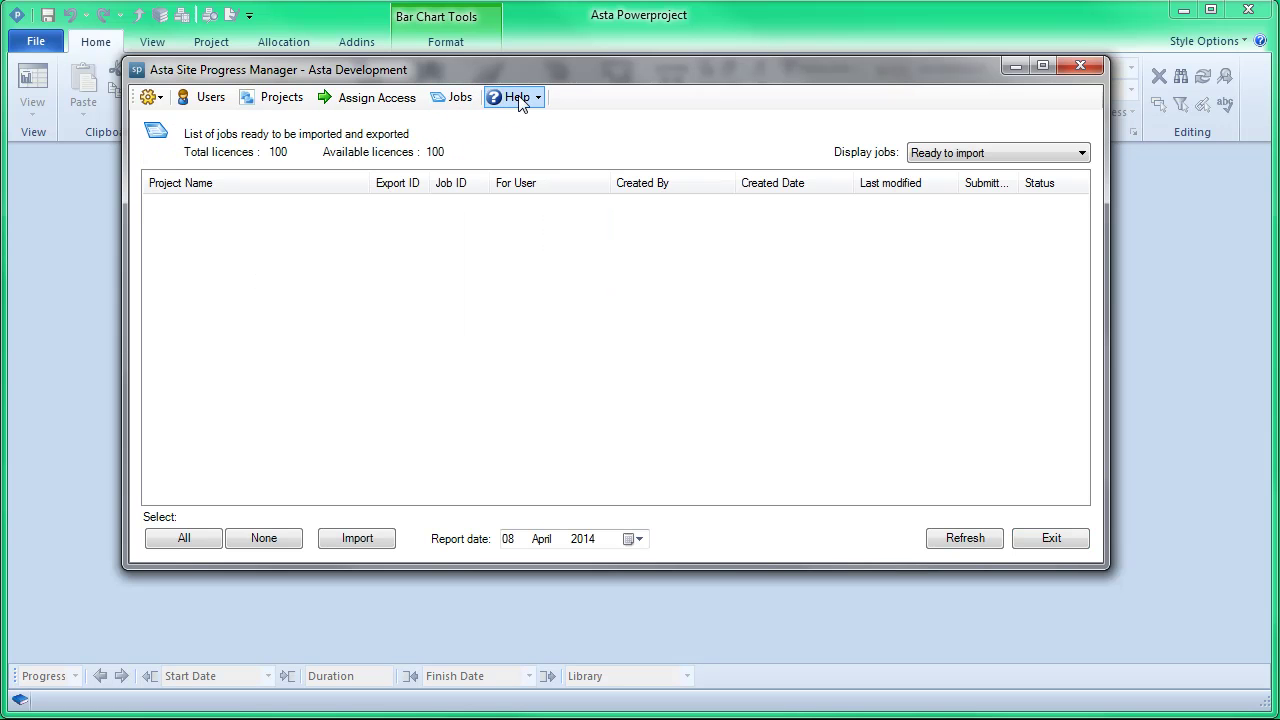
drag(521, 71, 610, 108)
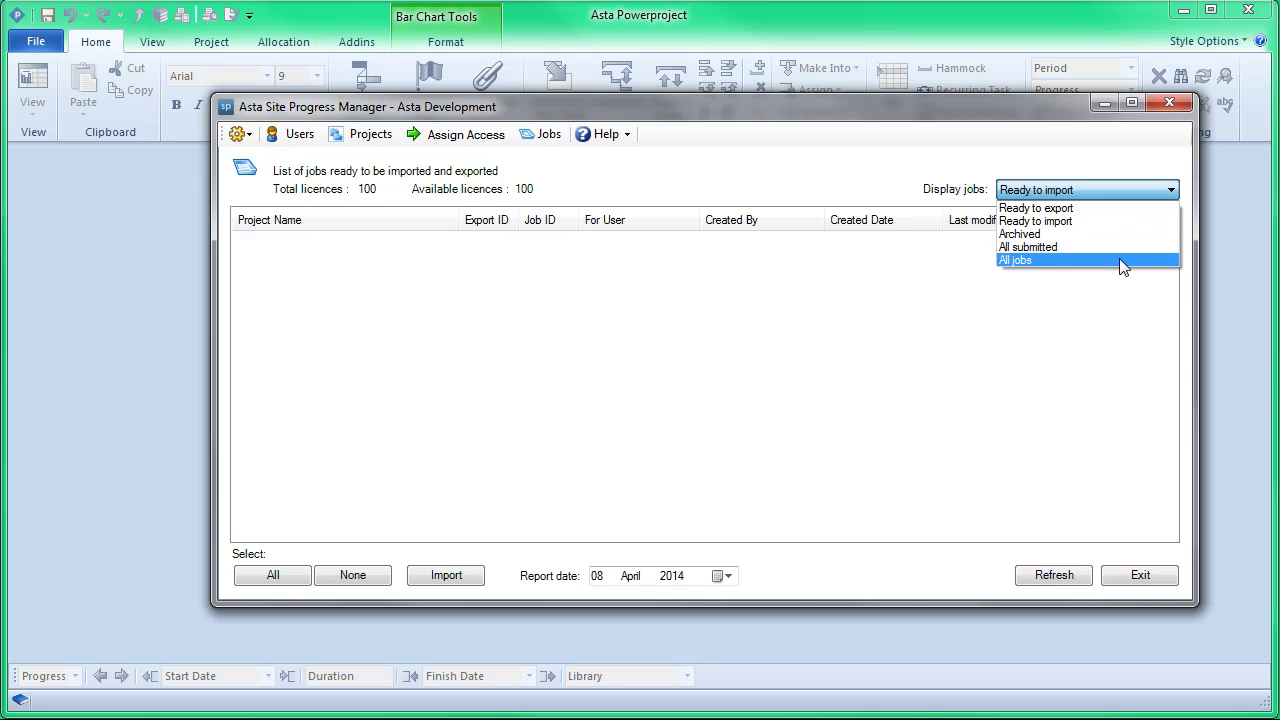
click(1113, 208)
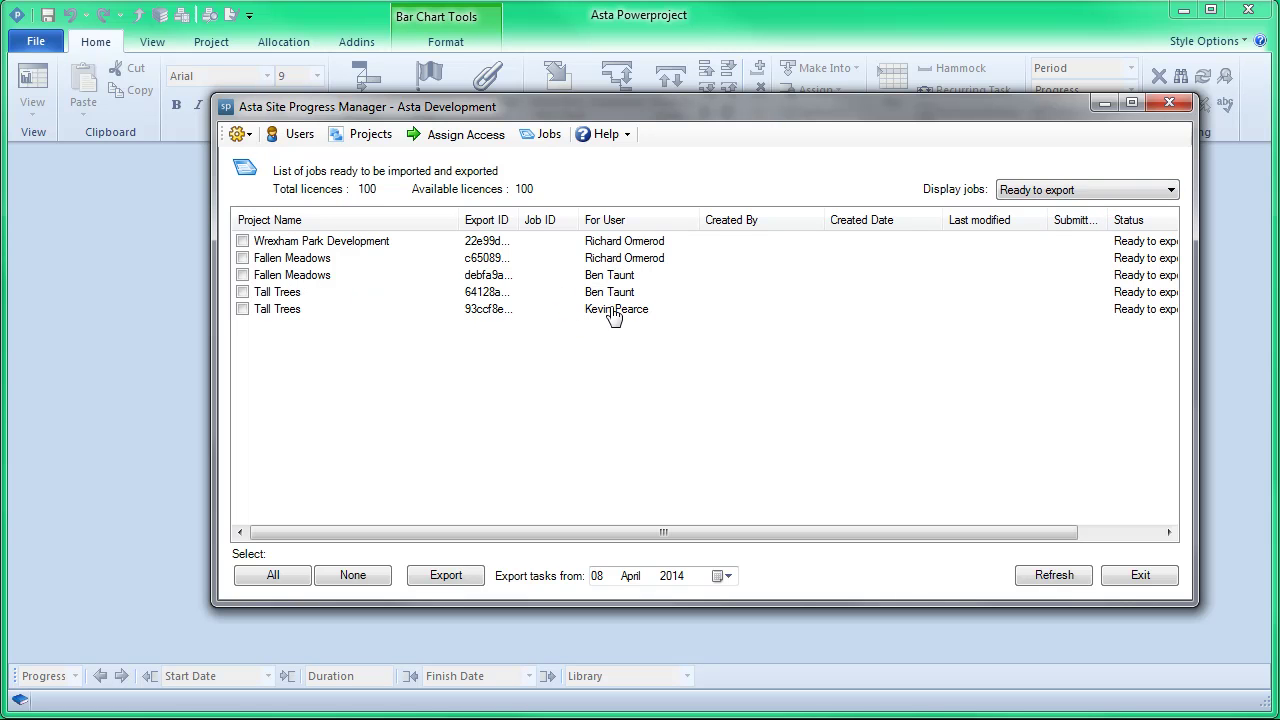
click(242, 242)
- Export the ticked jobs with tasks from 20 April 2014, declining to view the export log
click(727, 577)
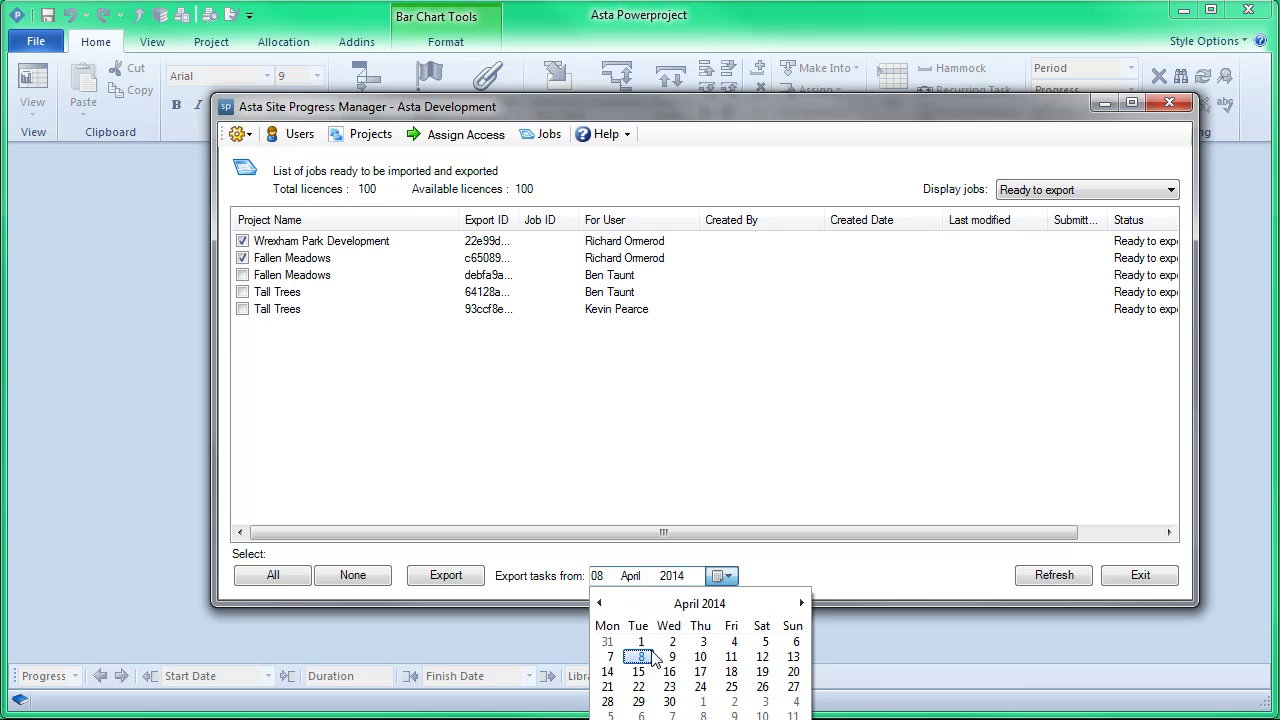
click(795, 671)
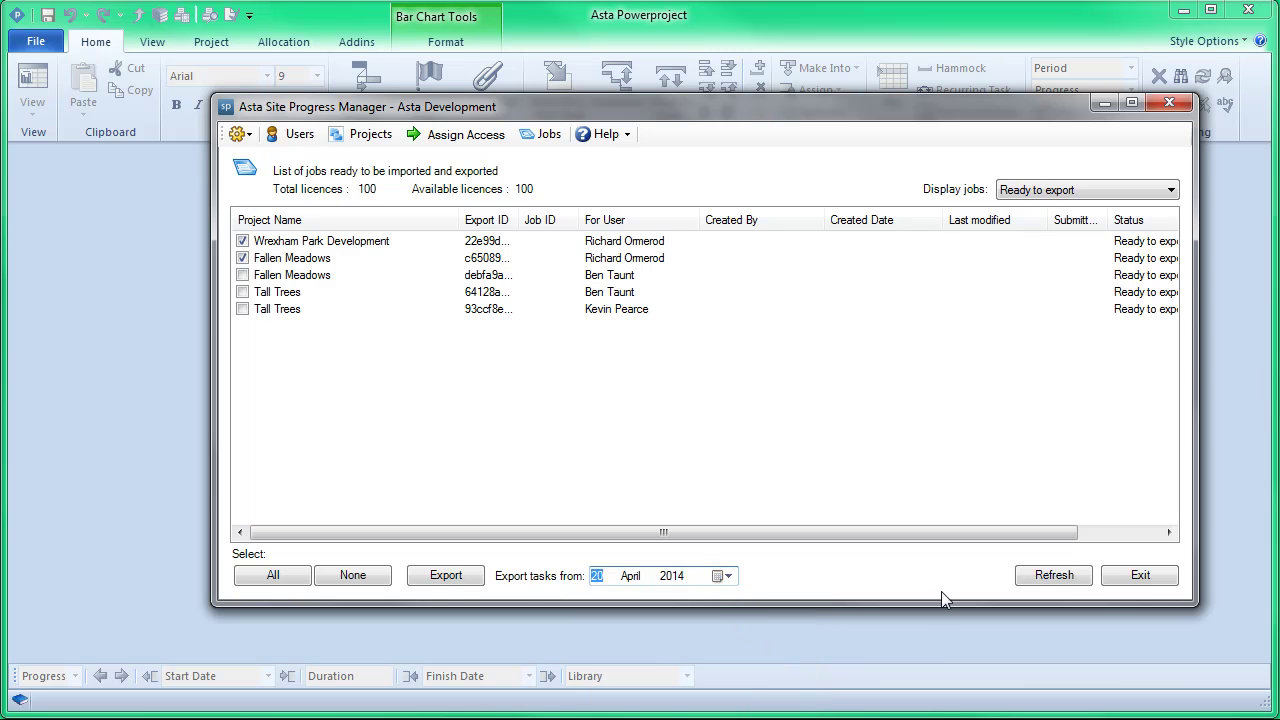
click(446, 575)
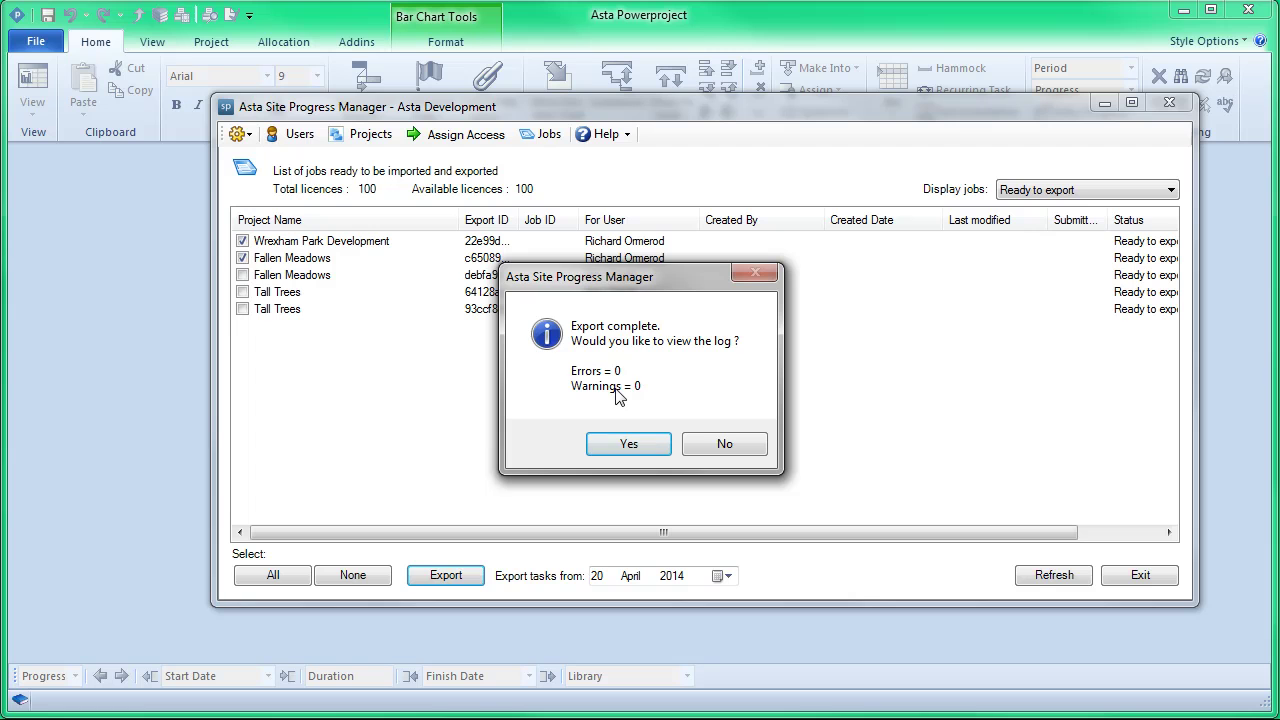
click(737, 445)
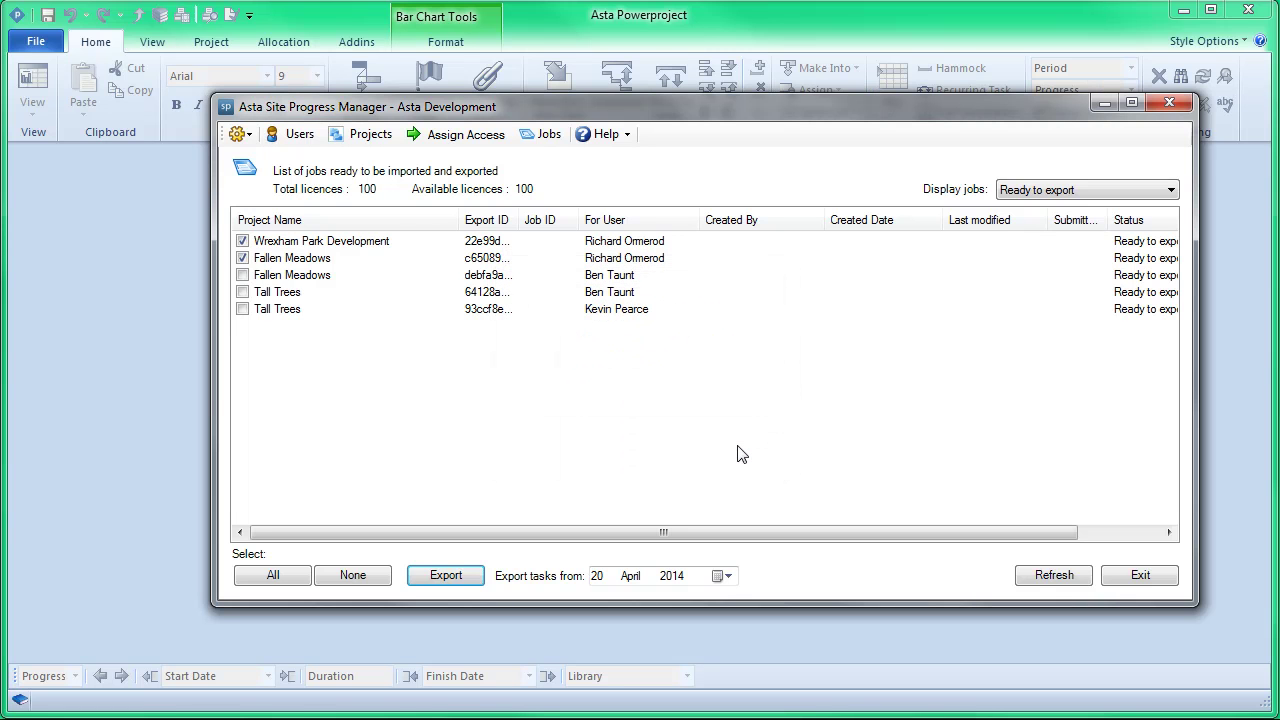
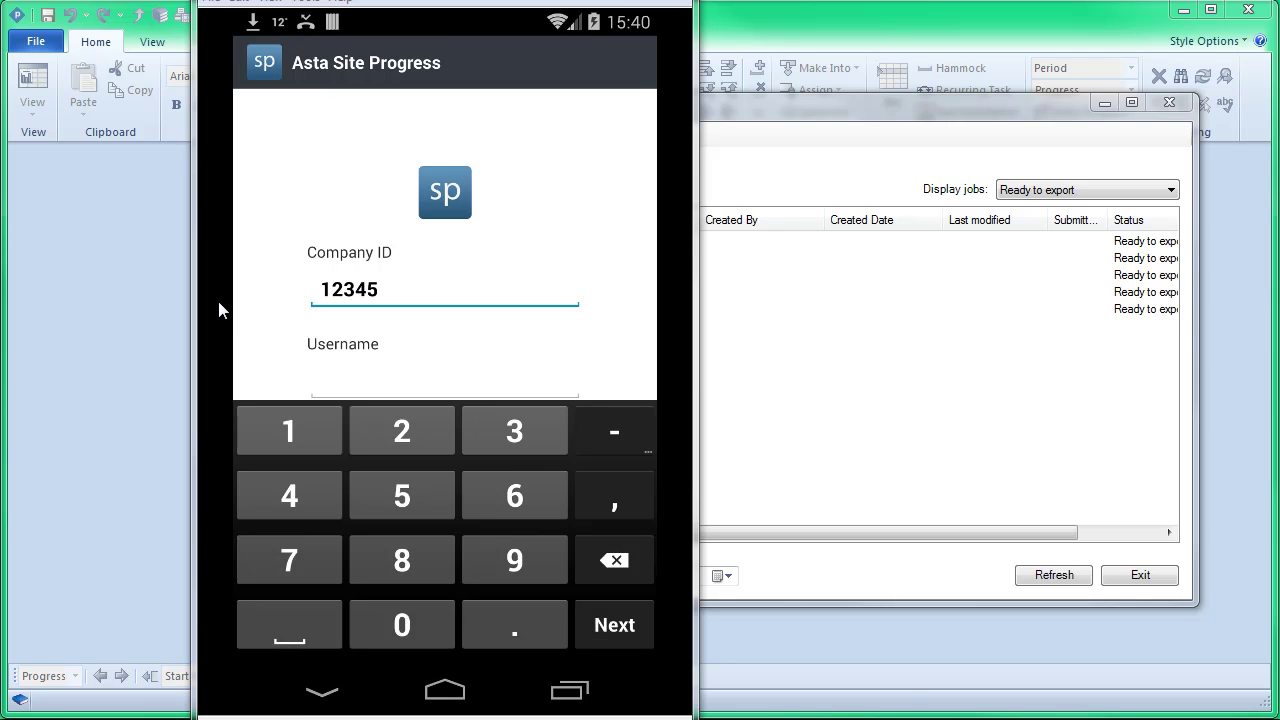
- Log in to Site Progress with the company ID, username and password, then move the phone window aside
key(Return)
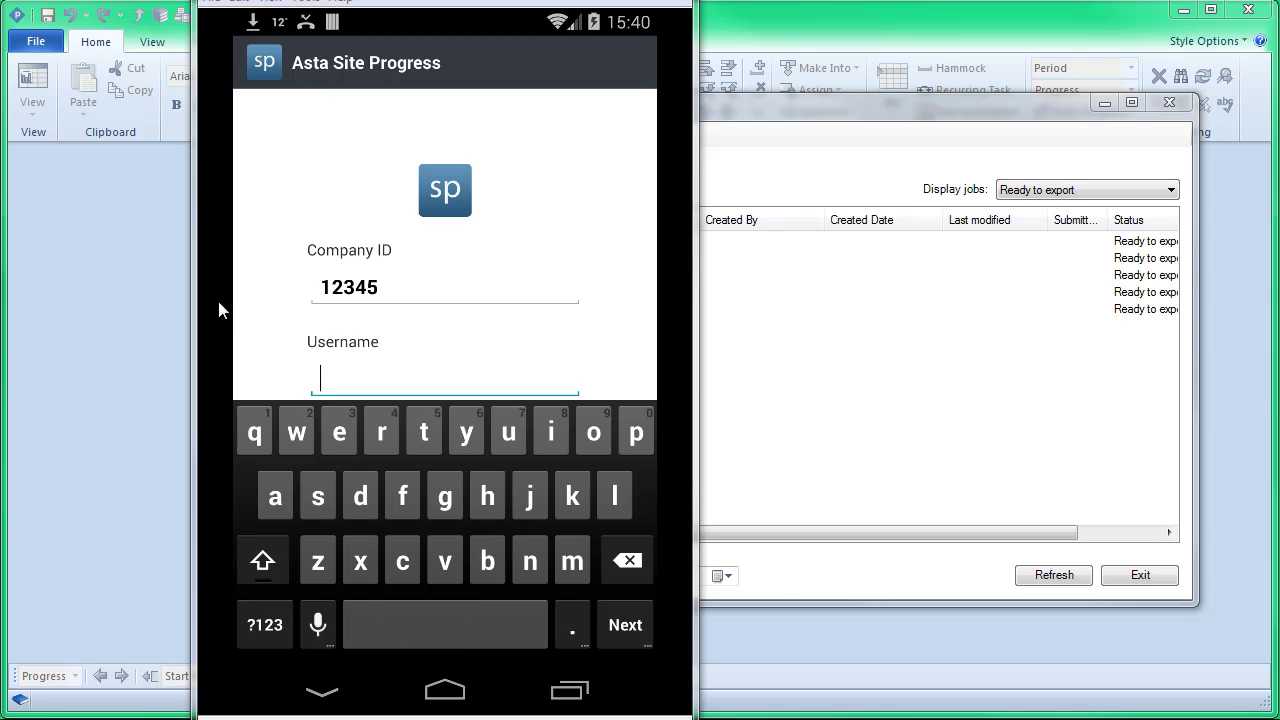
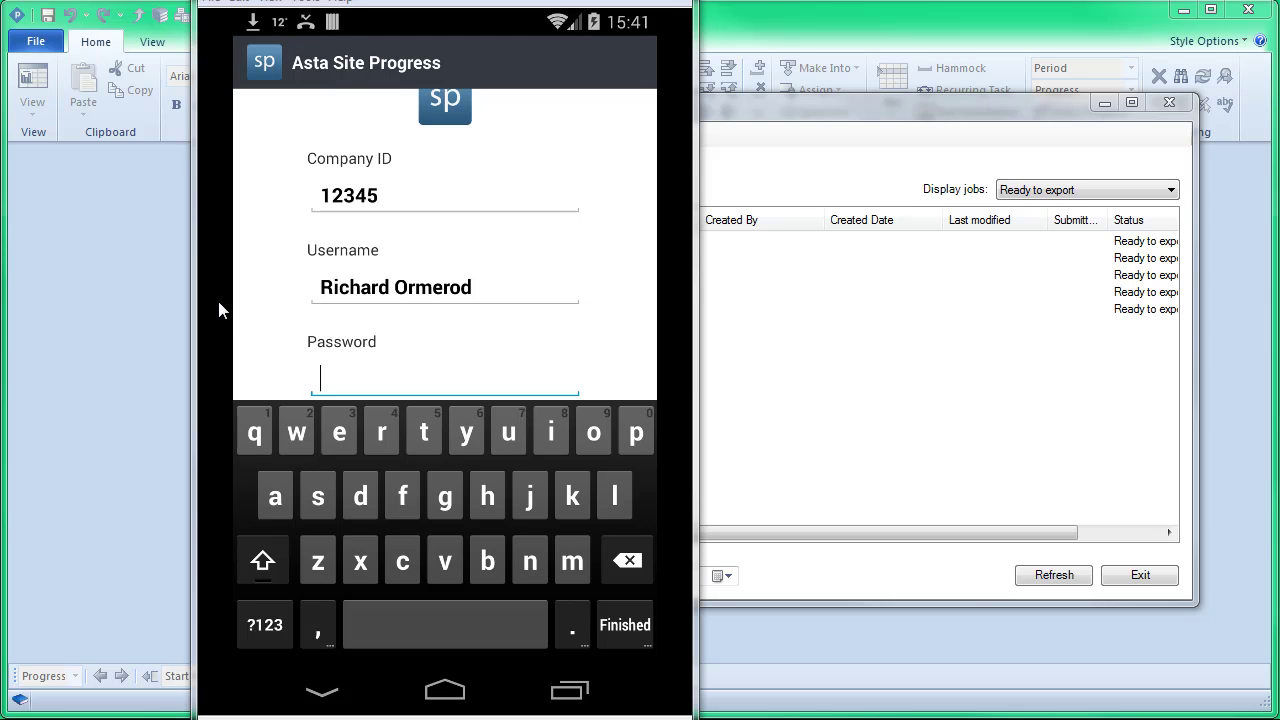
key(Return)
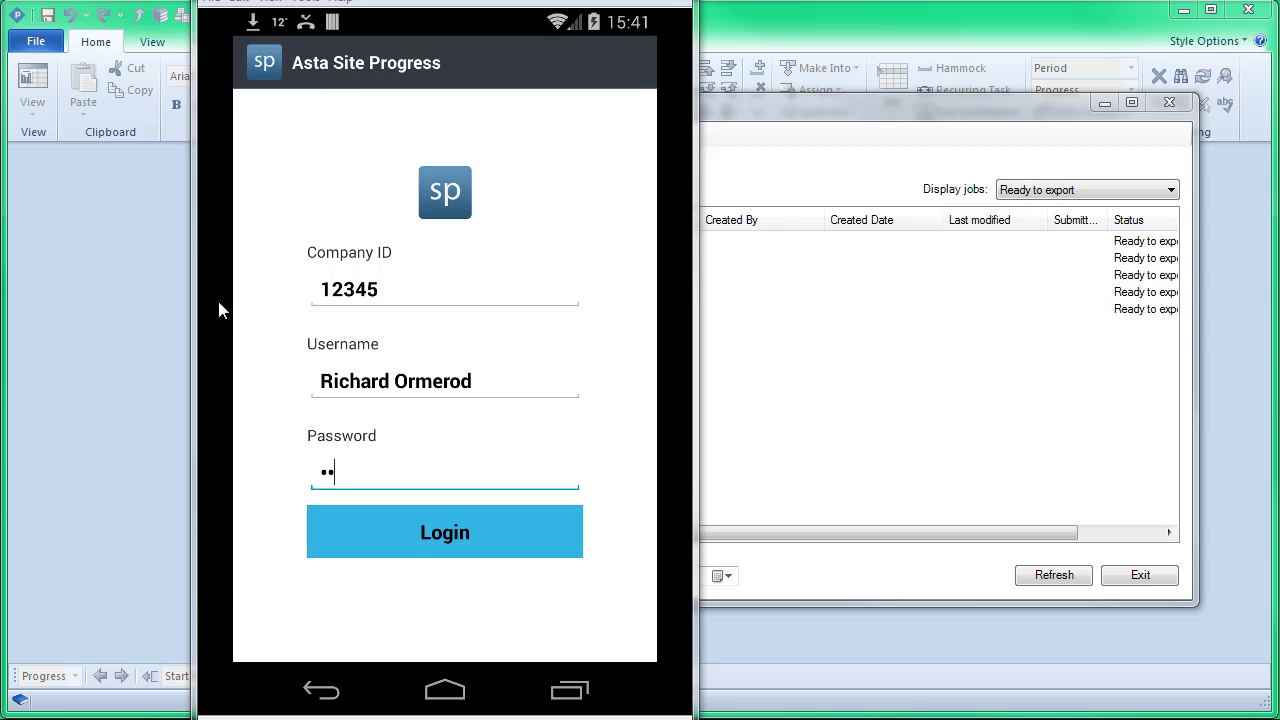
key(Return)
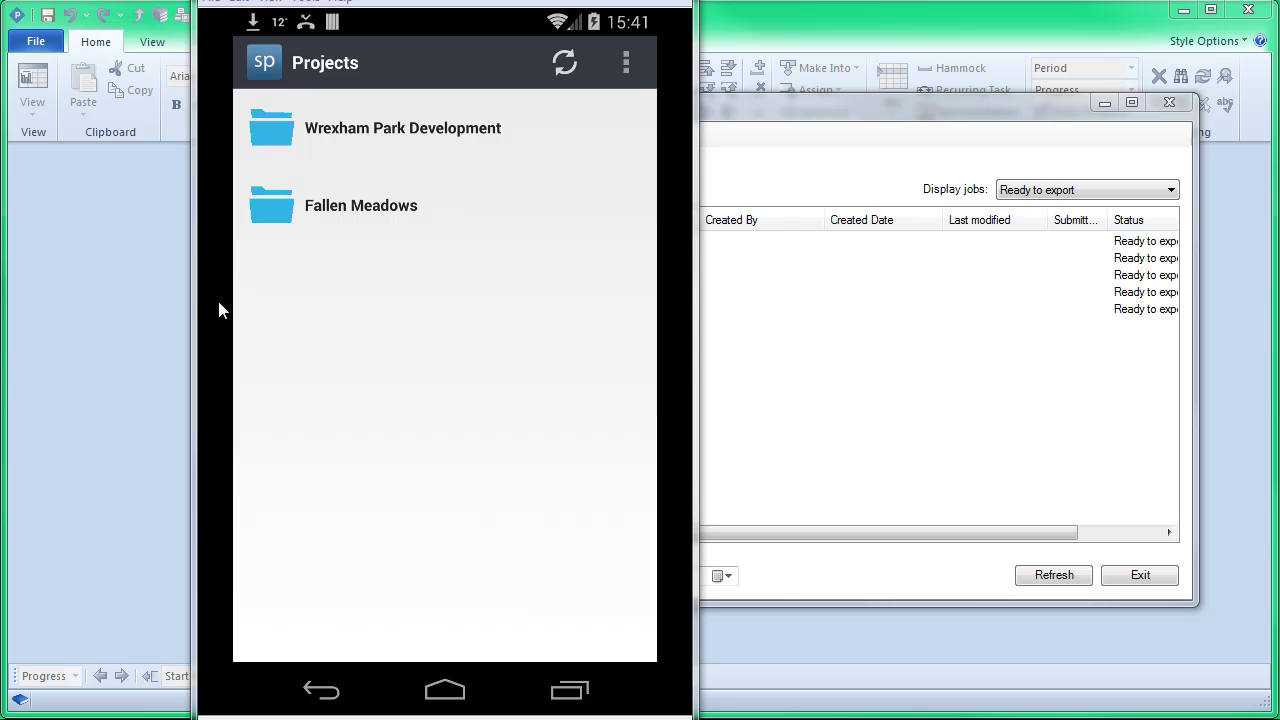
drag(411, 5, 976, 0)
- Open the recent project Fallen Meadows OB Mixed.pp in Powerproject
click(272, 24)
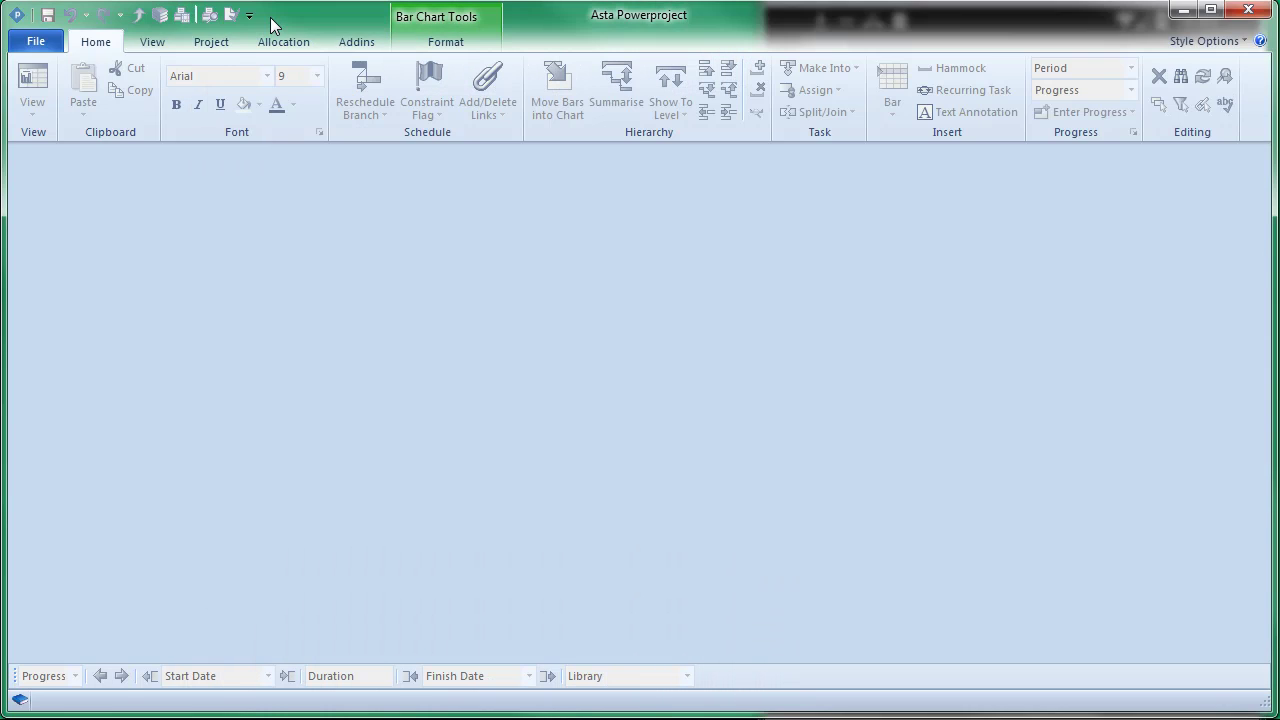
click(45, 42)
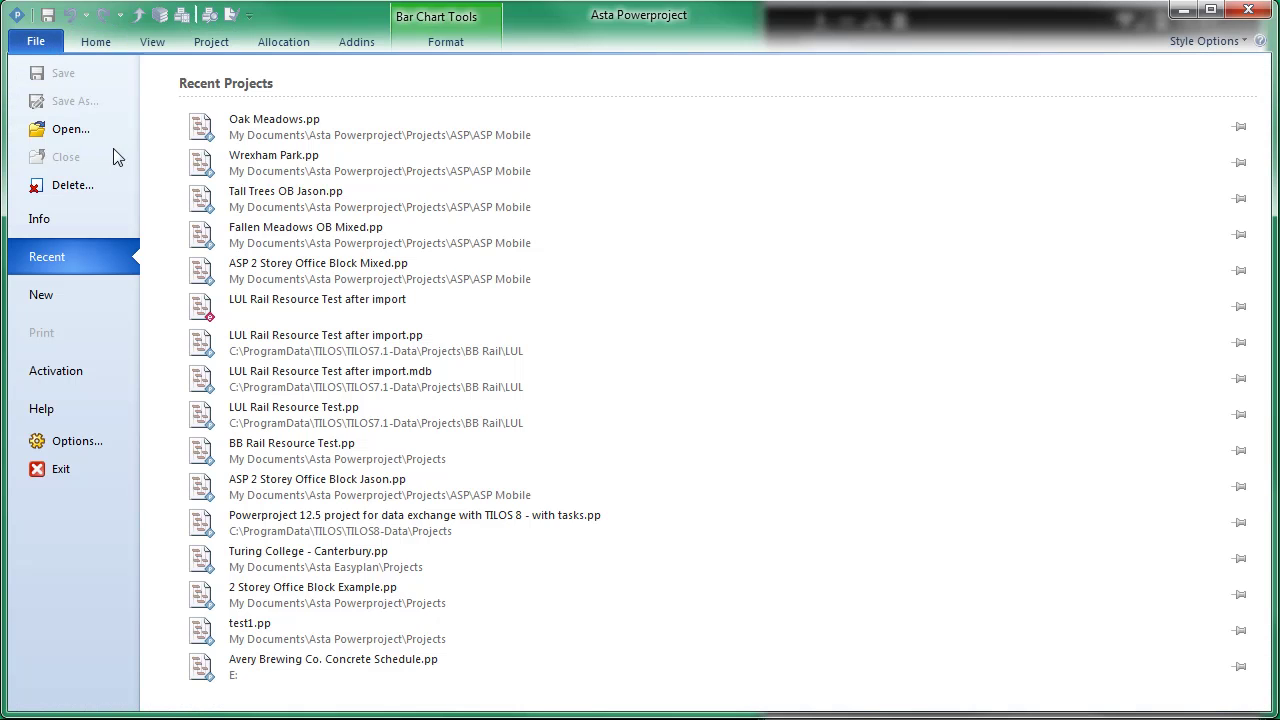
click(367, 229)
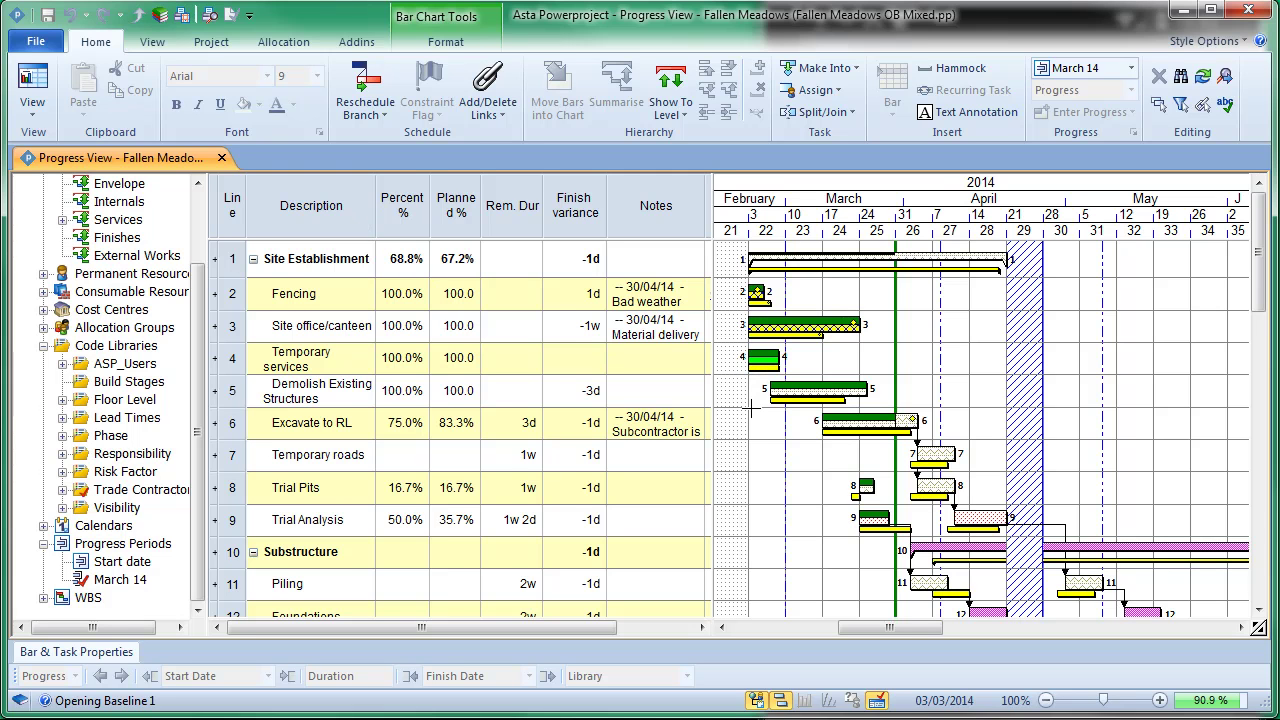
scroll(750, 407, down, 1)
scroll(750, 407, up, 1)
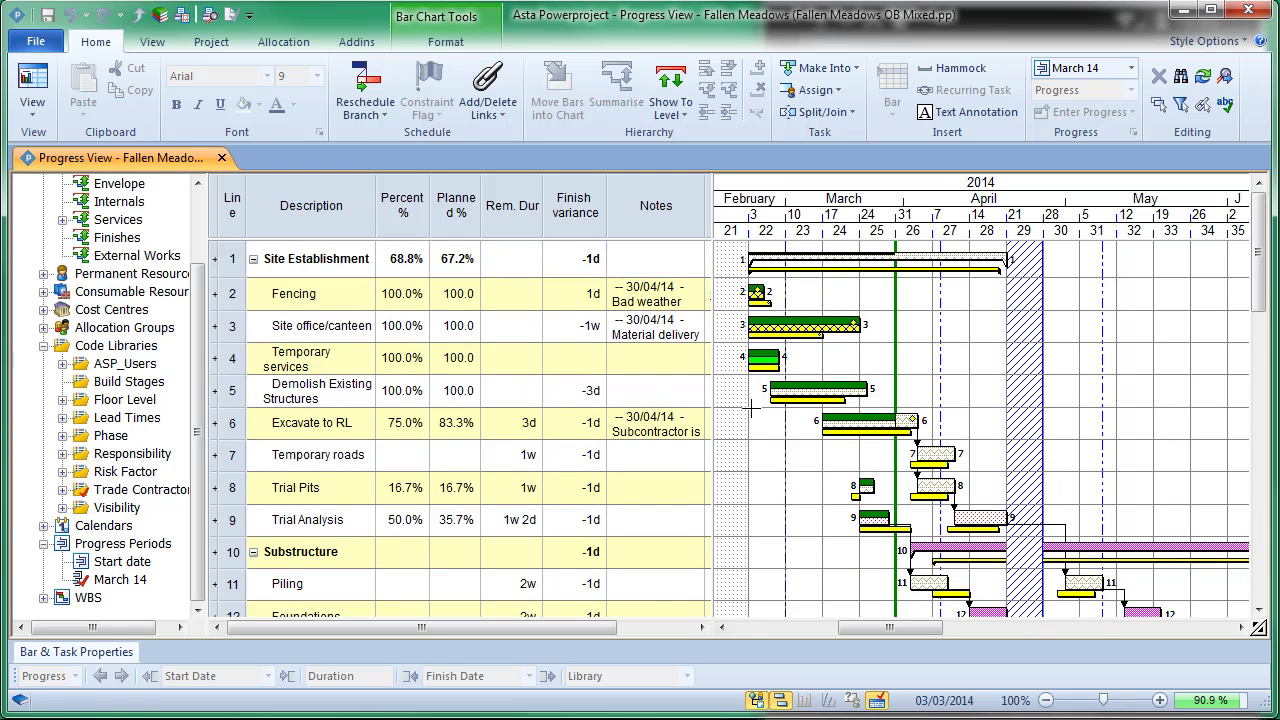
scroll(205, 220, up, 3)
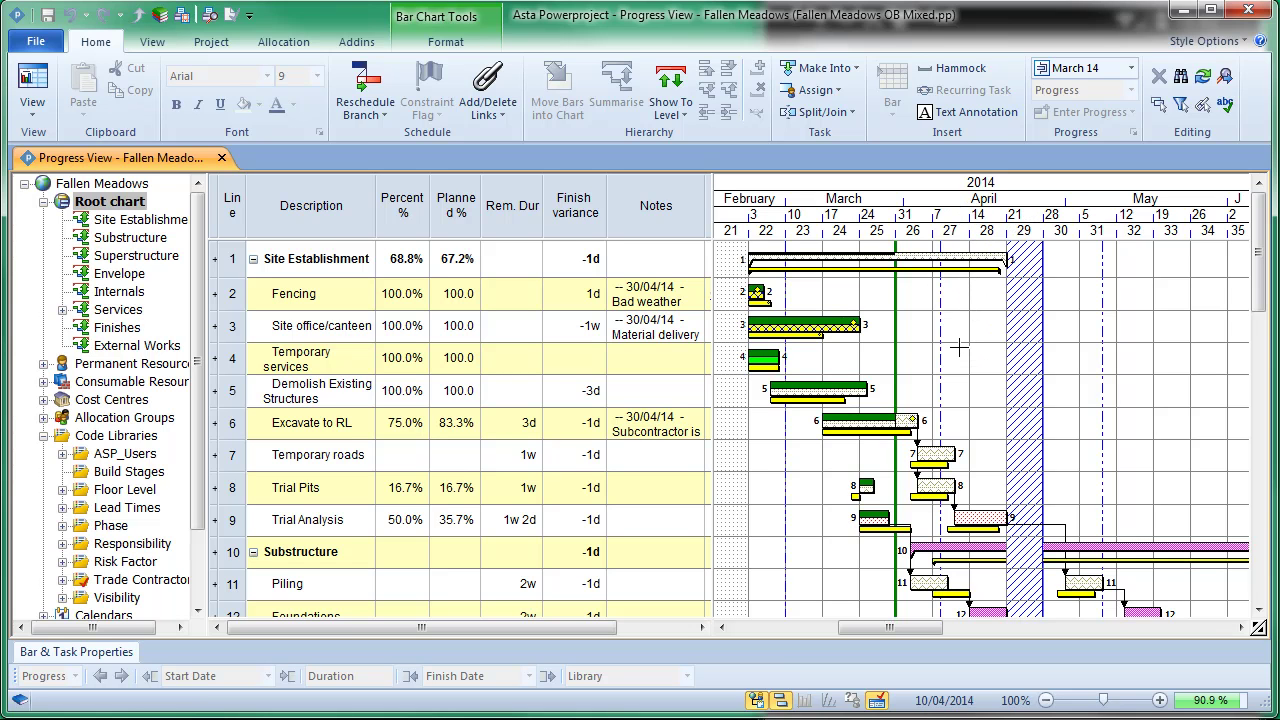
- Inspect the Site office/canteen, Trial Analysis and Piling bars in the Gantt chart
click(816, 327)
drag(816, 327, 907, 424)
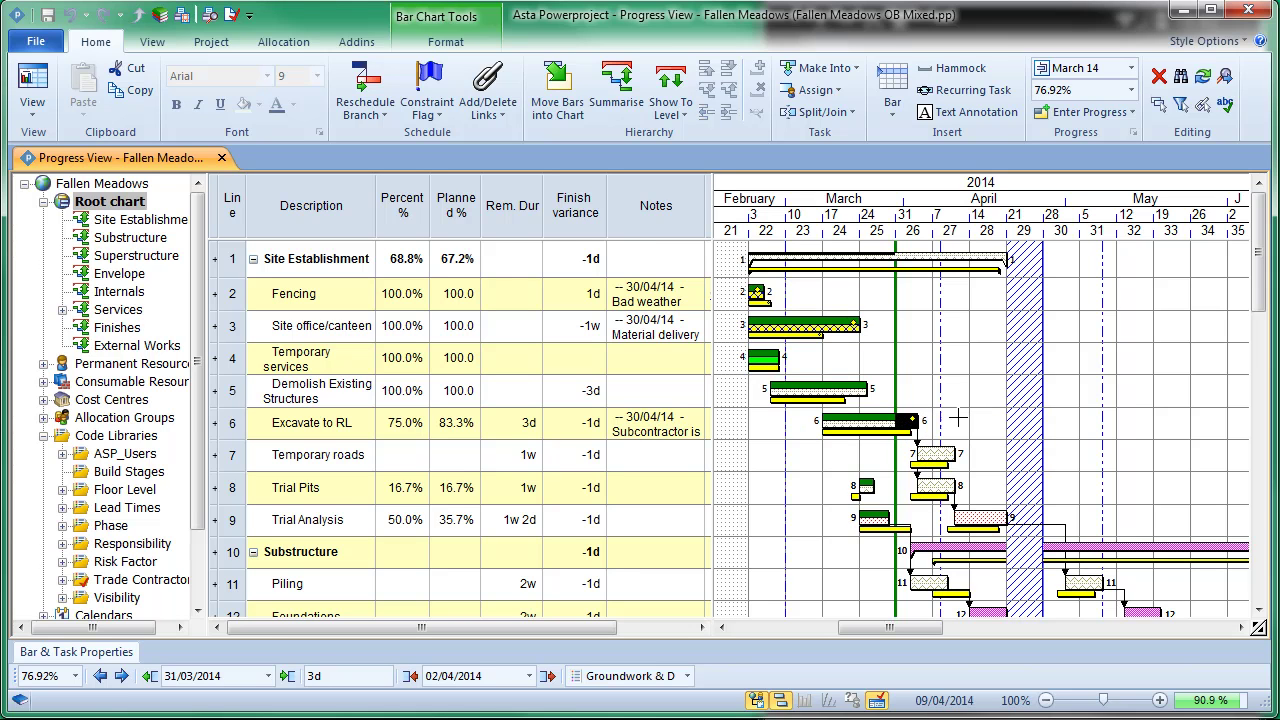
click(976, 517)
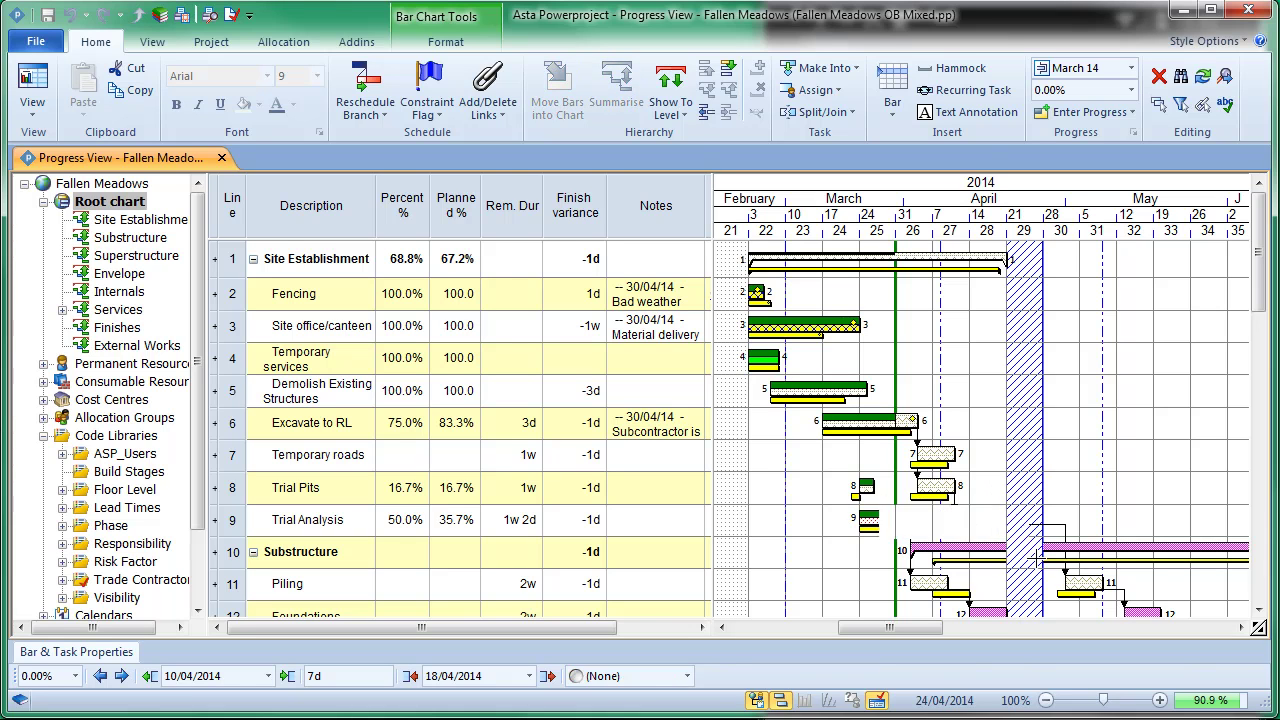
click(1095, 583)
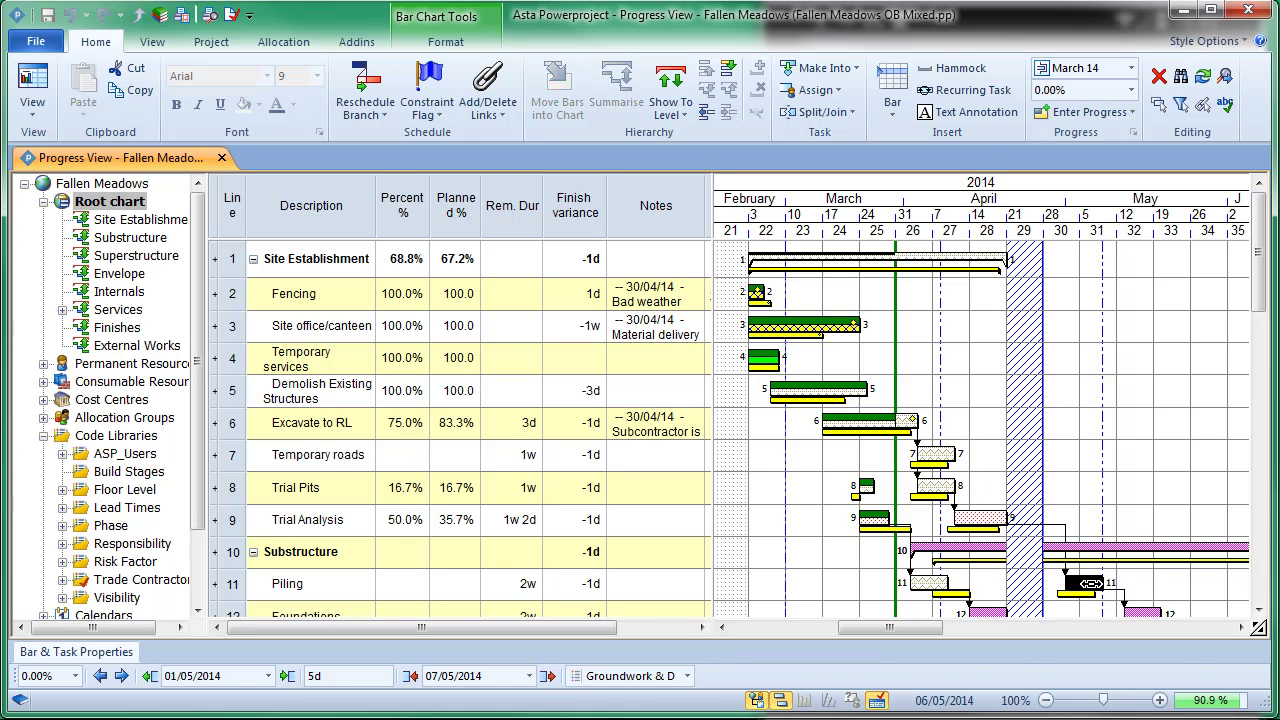
click(1071, 500)
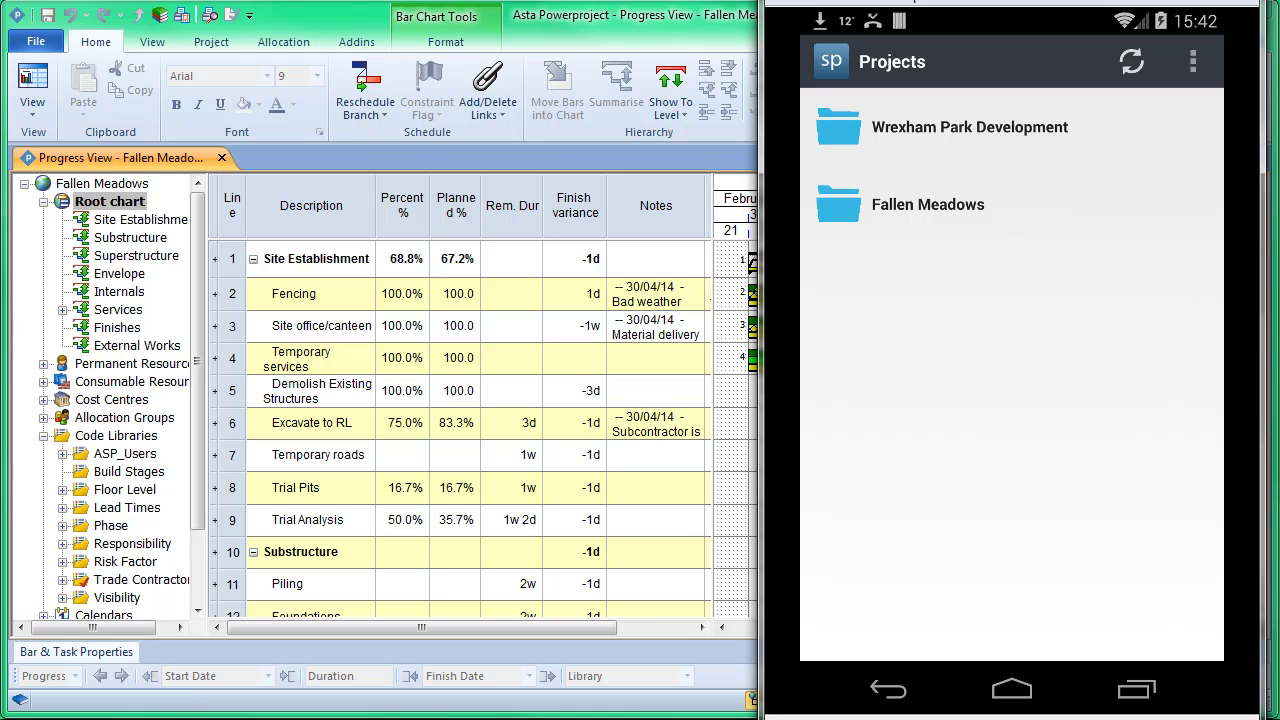
- Open the Fallen Meadows project and its Site Establishment task group
click(928, 204)
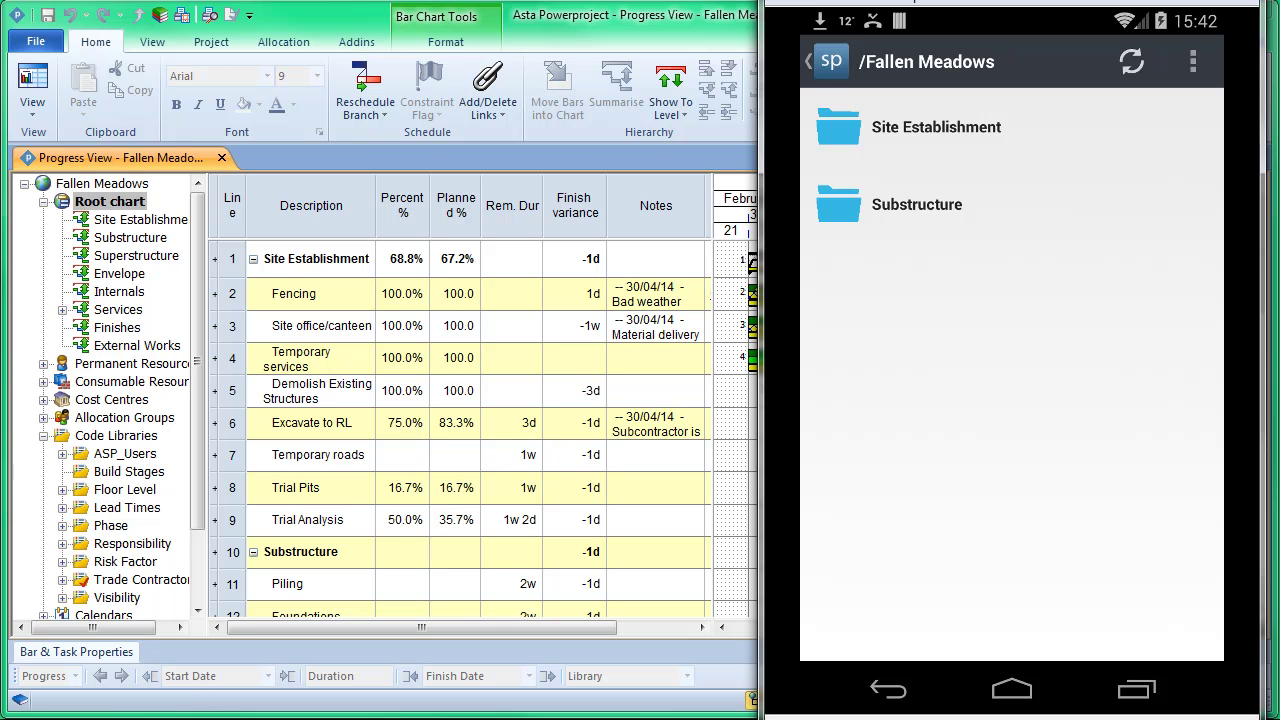
click(936, 127)
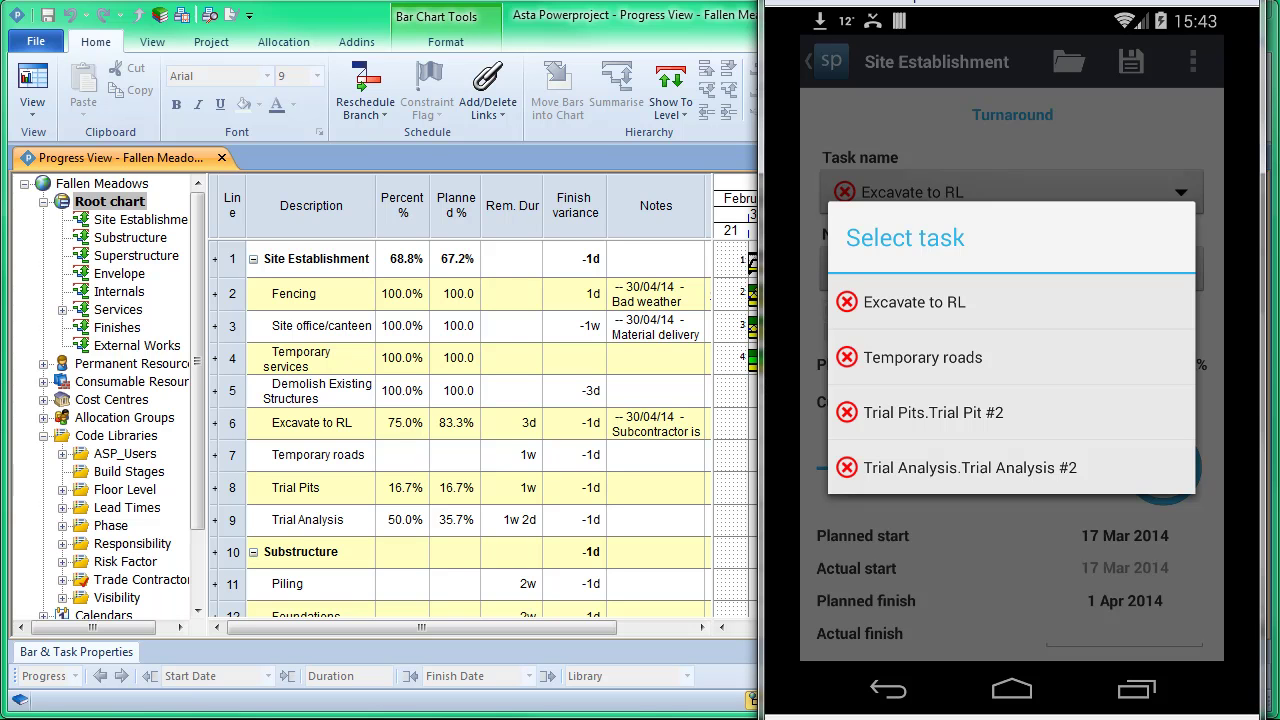
- Keep Excavate to RL as the selected task to update
key(Escape)
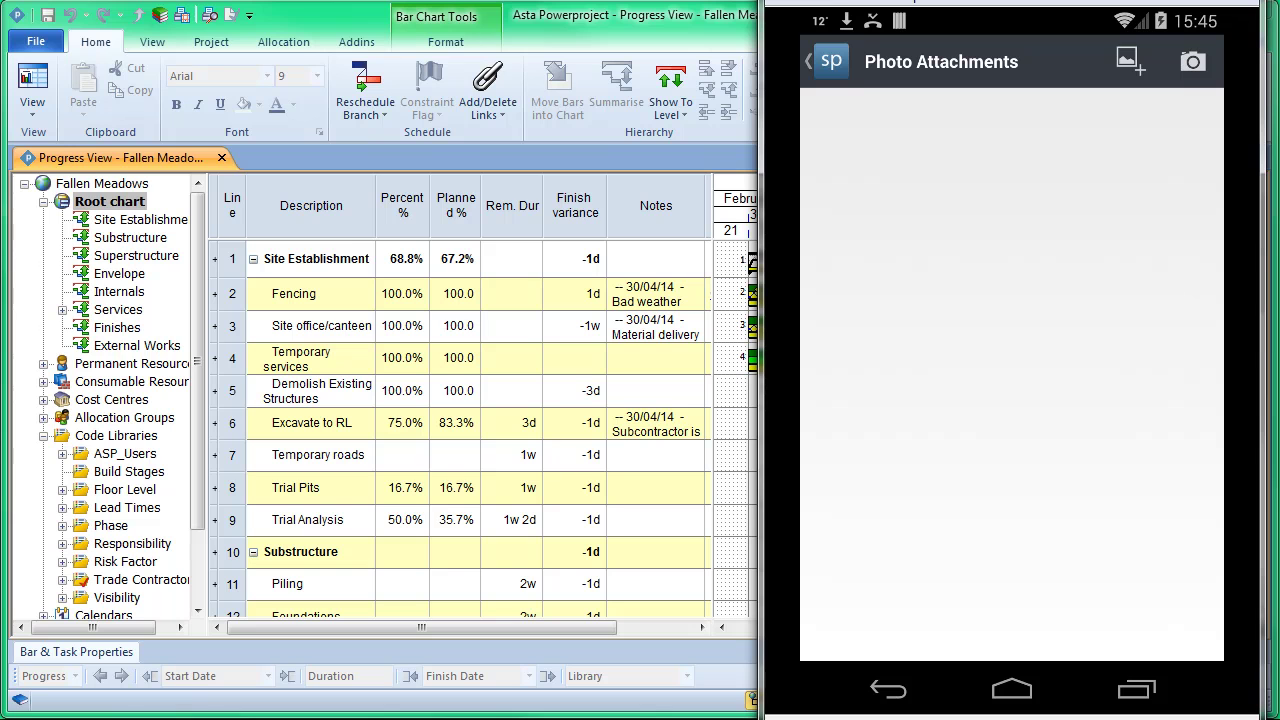
- Take a photo to attach to the task's progress update
click(1192, 61)
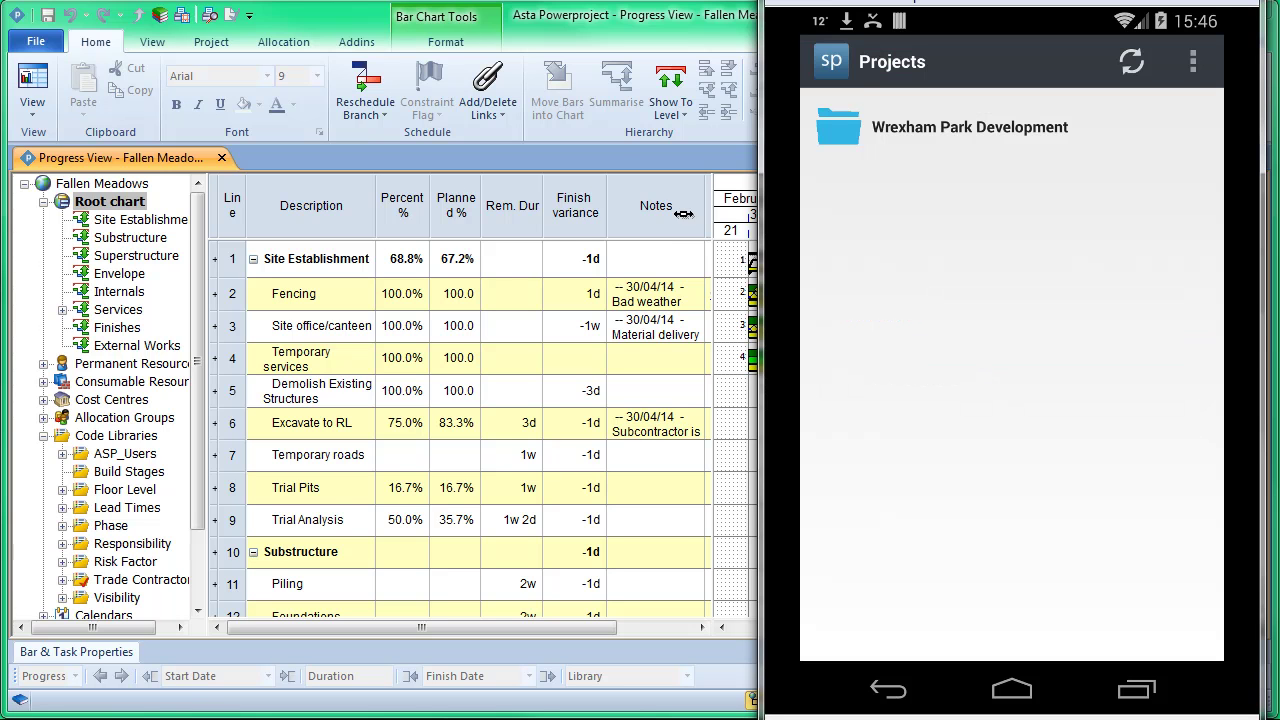
- Maximize Powerproject, close Fallen Meadows and open Wrexham Park from recent projects
double_click(576, 30)
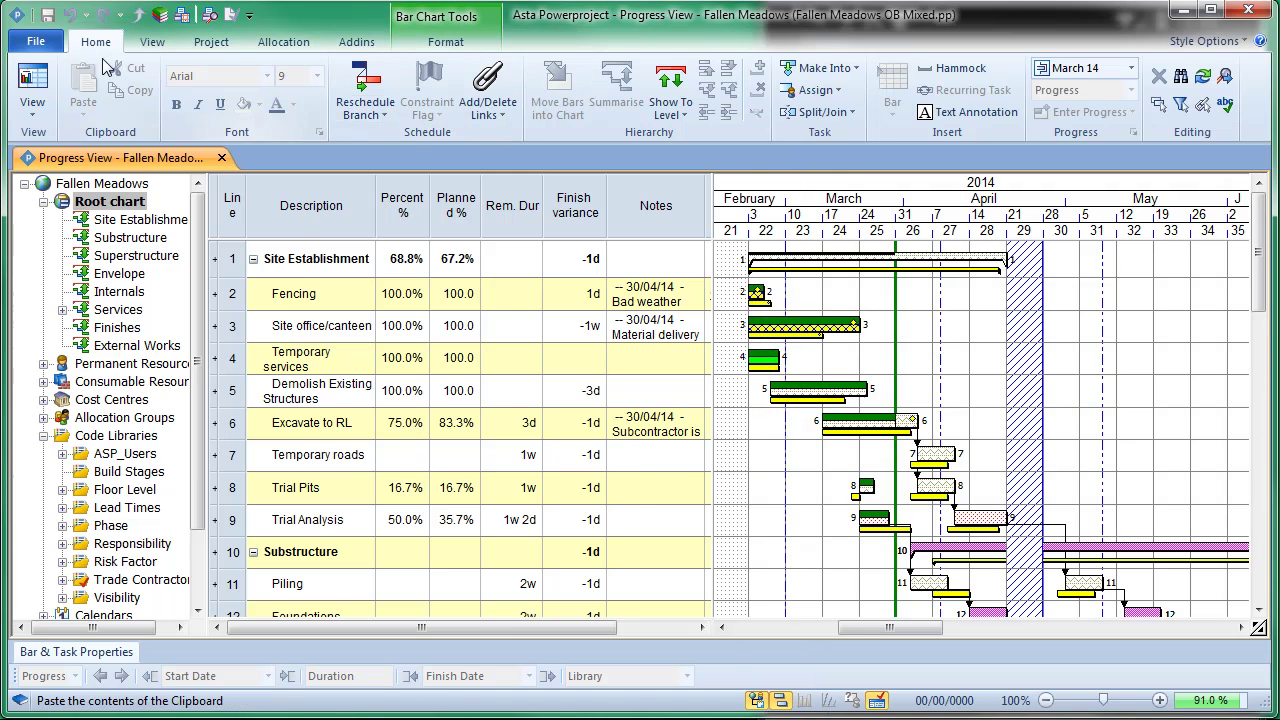
click(44, 44)
click(88, 160)
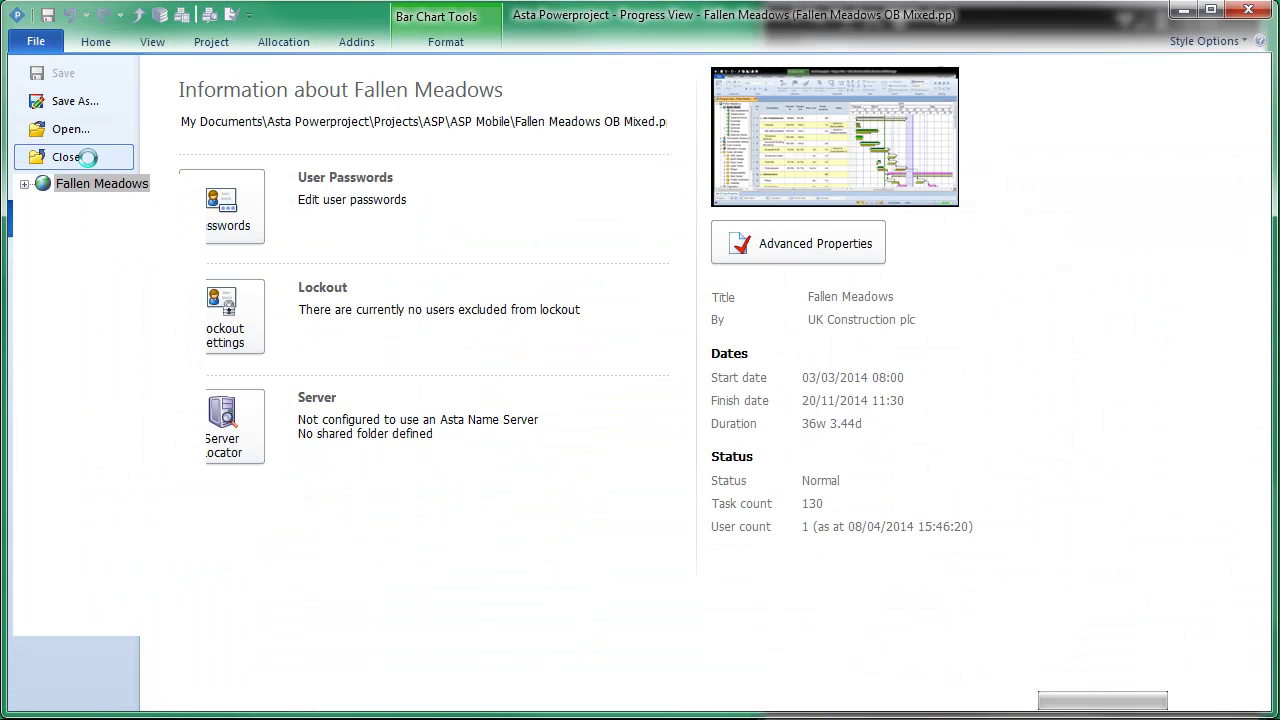
click(88, 177)
click(47, 43)
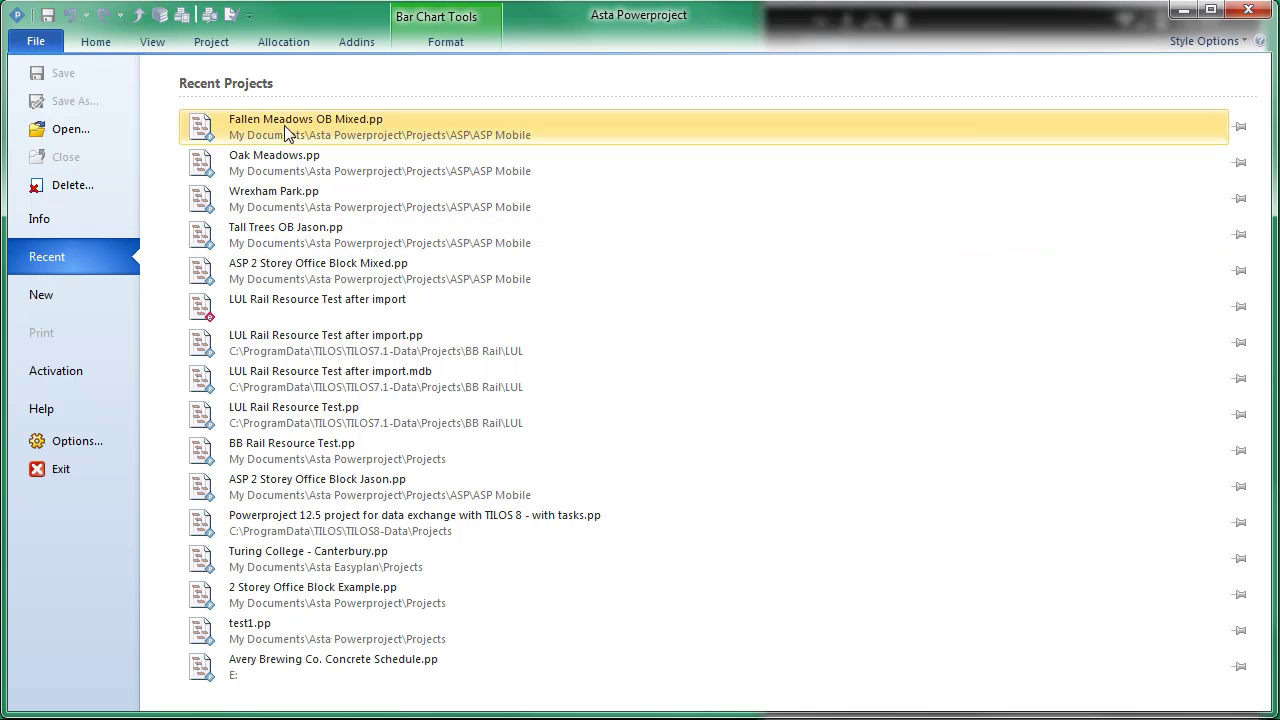
click(274, 194)
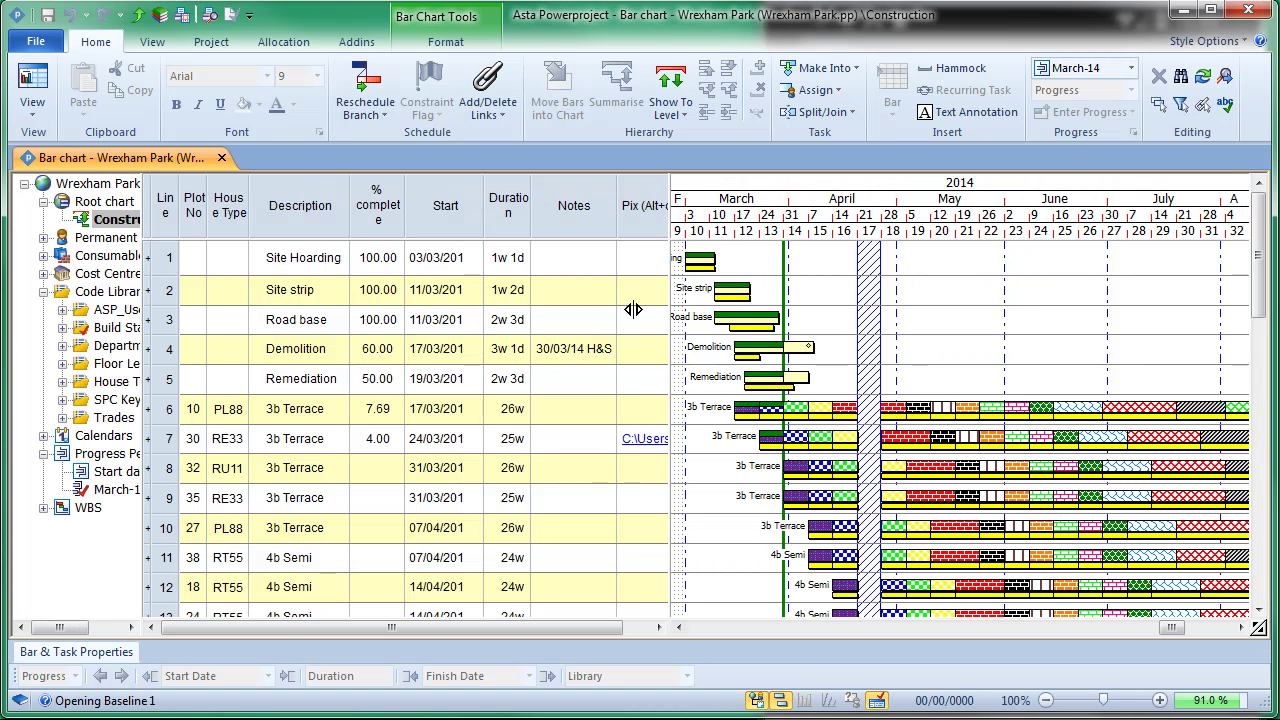
- Narrow the task table and review tasks 1-5, plot 10 3b Terrace and the Plot No column
drag(670, 226, 466, 226)
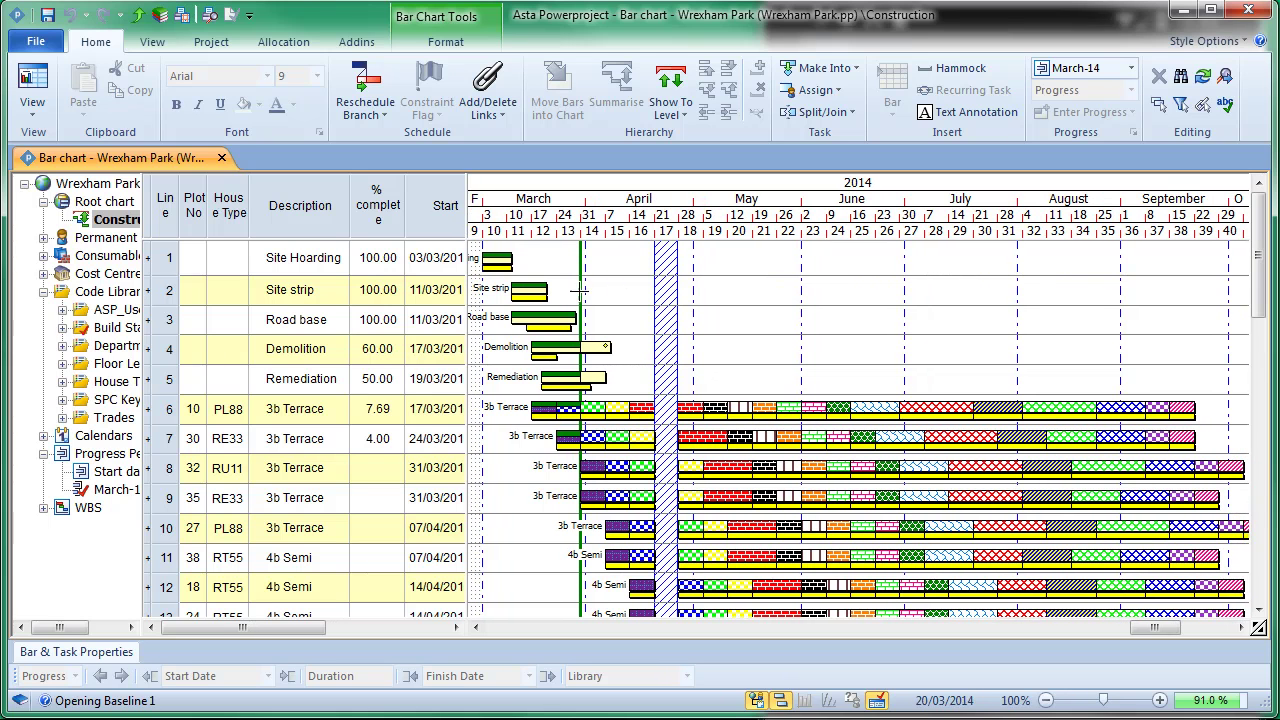
drag(166, 258, 166, 385)
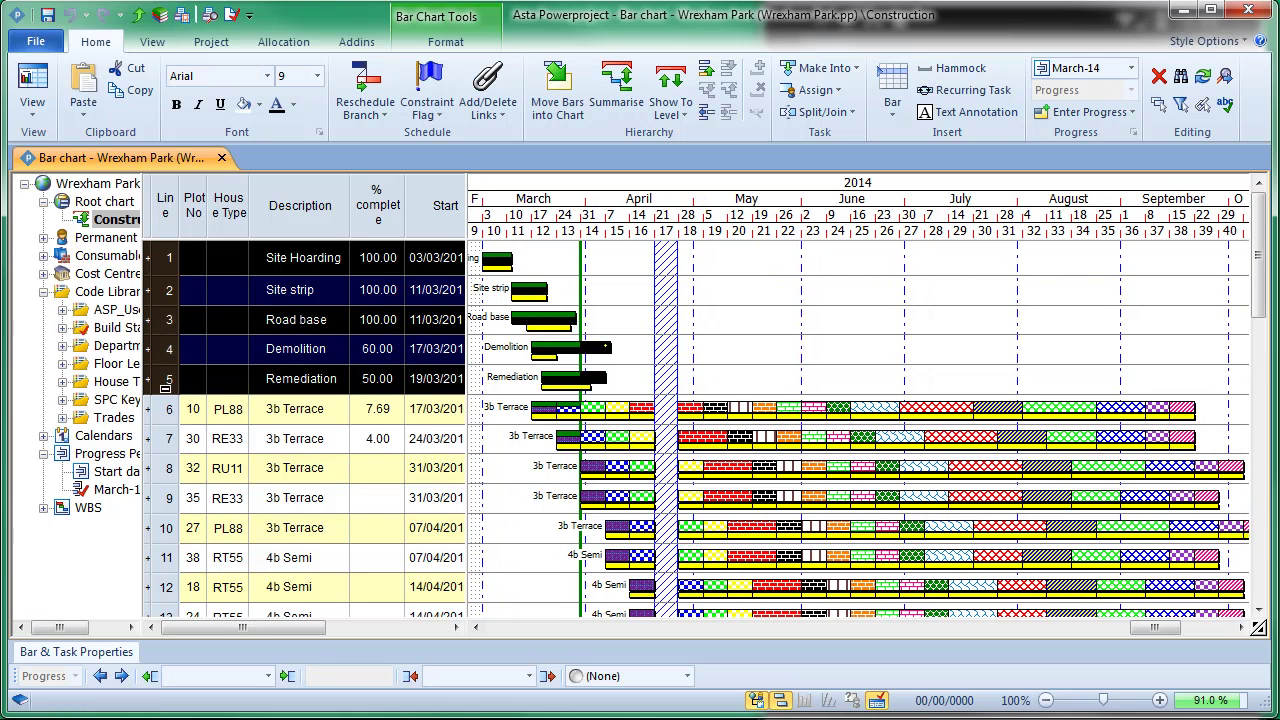
click(724, 347)
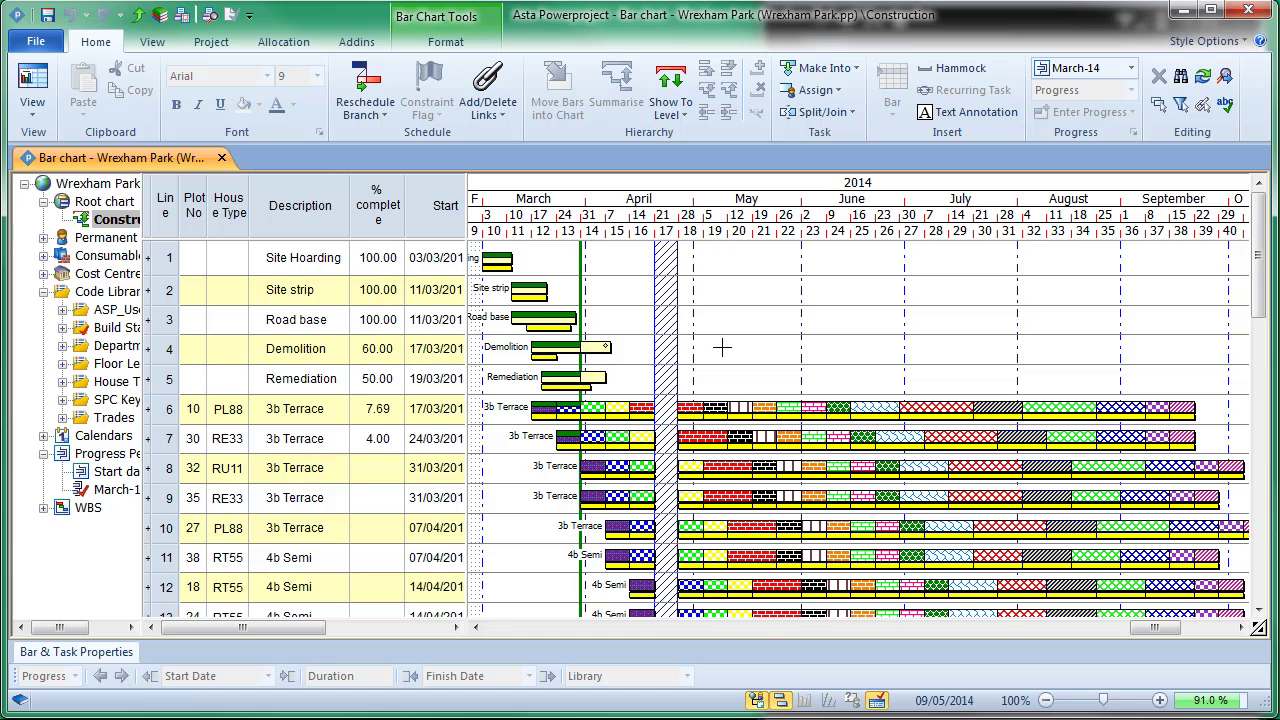
click(167, 412)
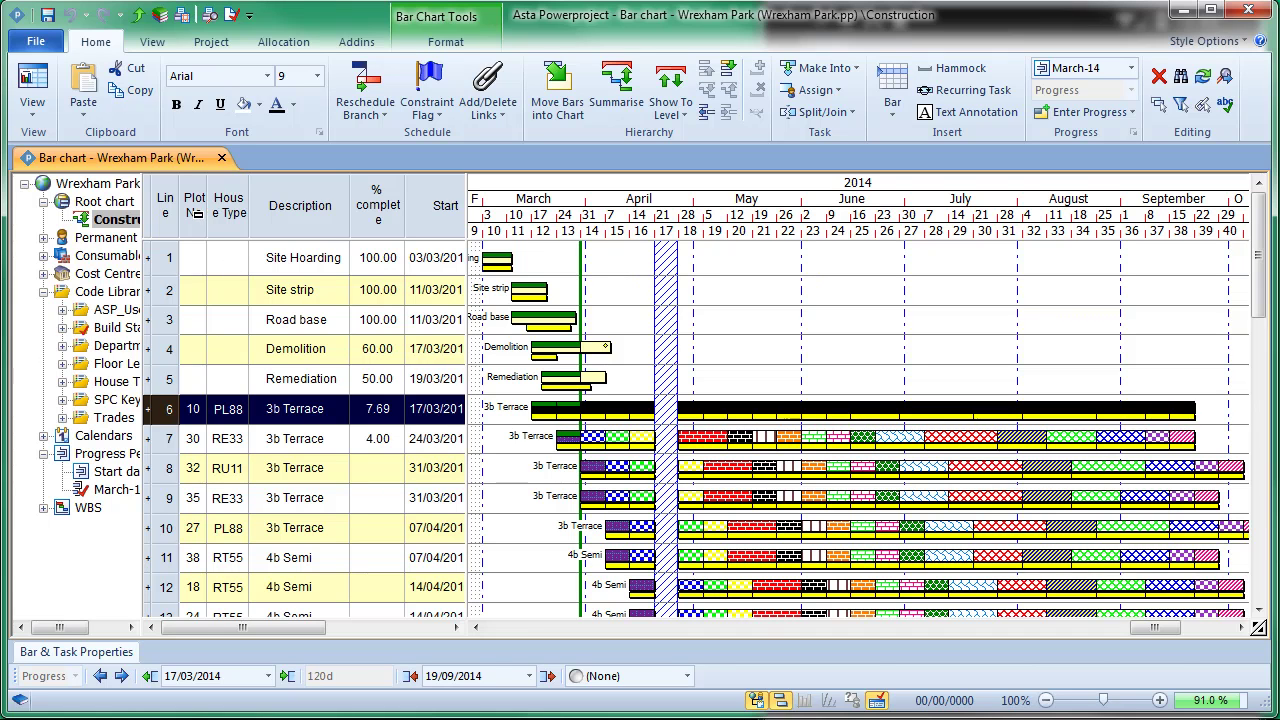
click(195, 210)
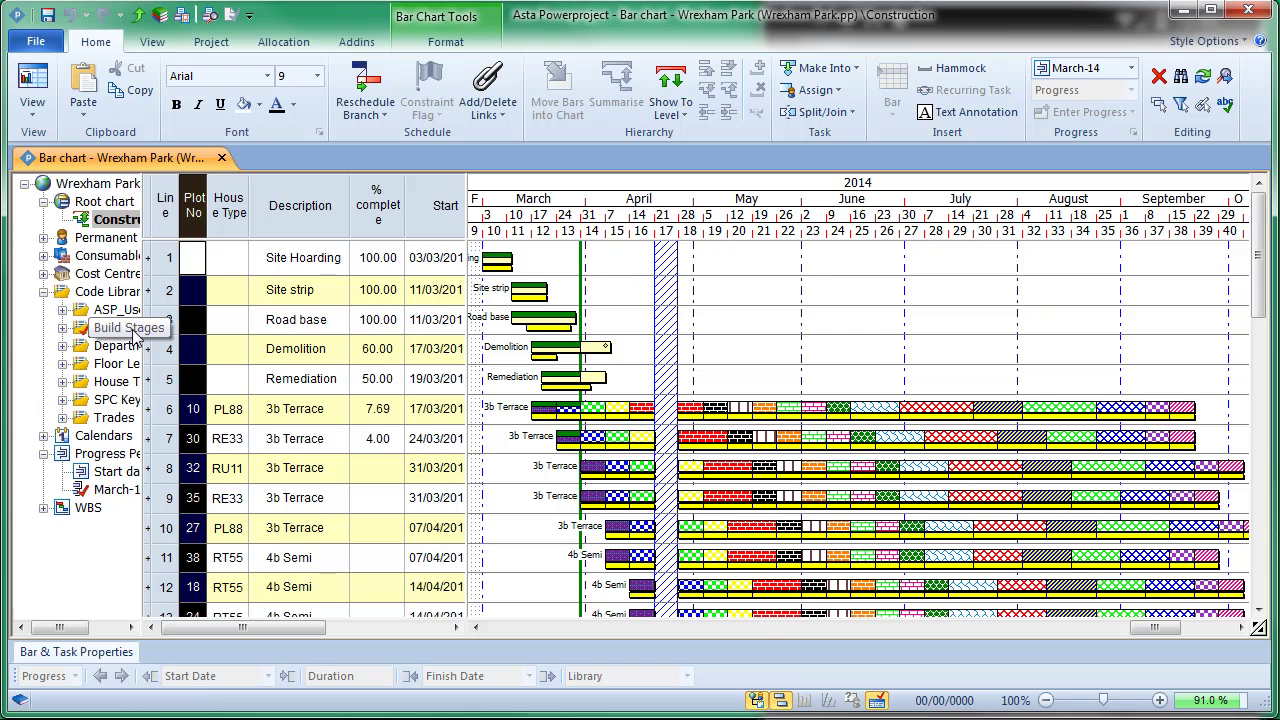
click(710, 335)
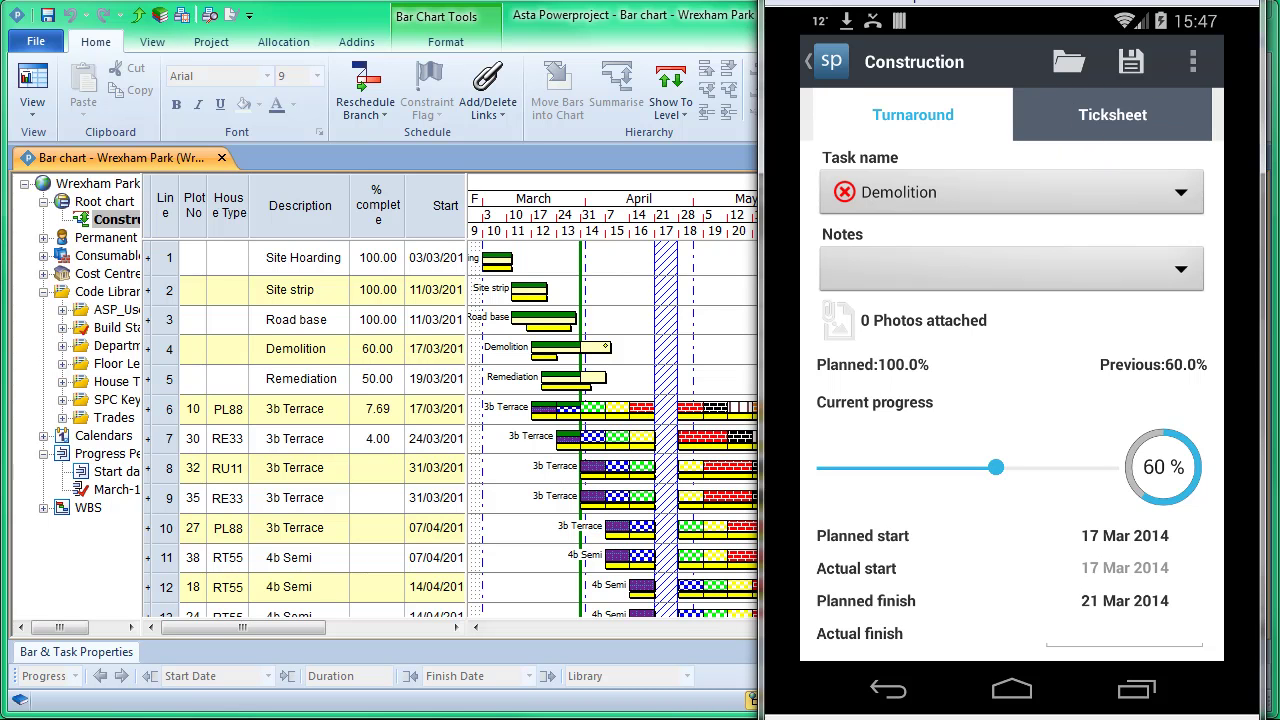
- Raise both Demolition and Remediation to 100% current progress on the Turnaround form
click(1010, 192)
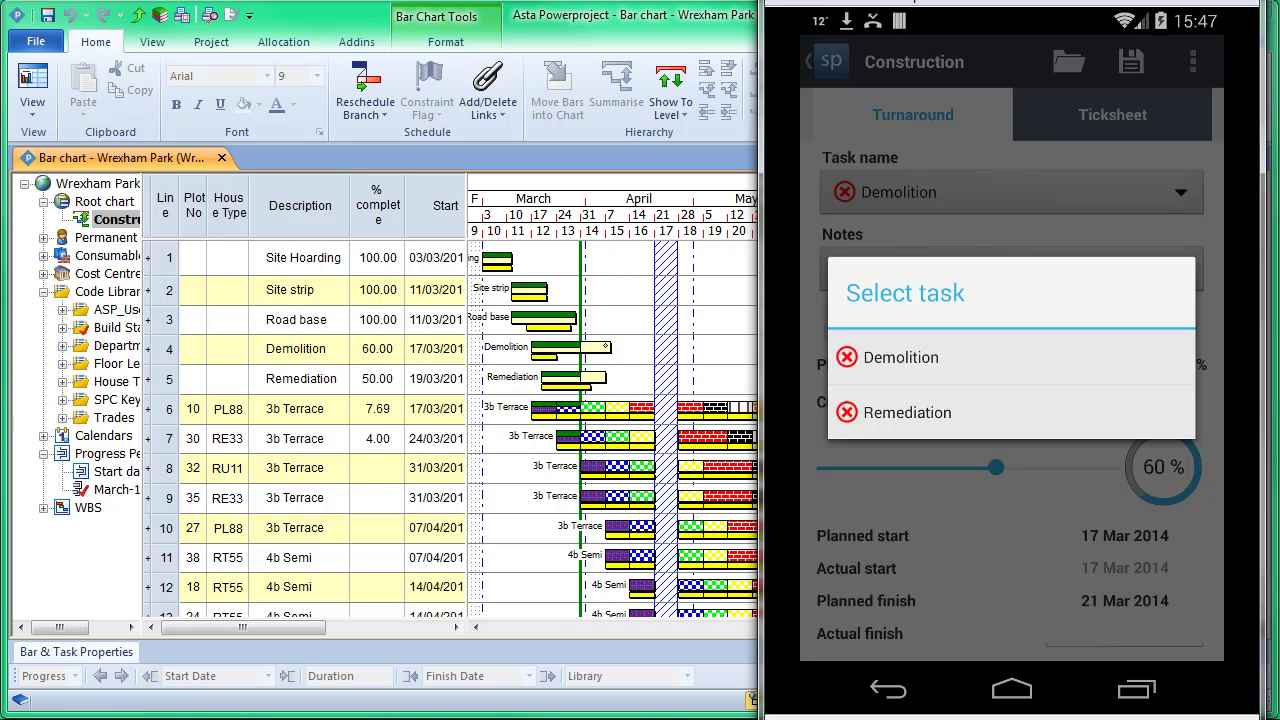
click(900, 357)
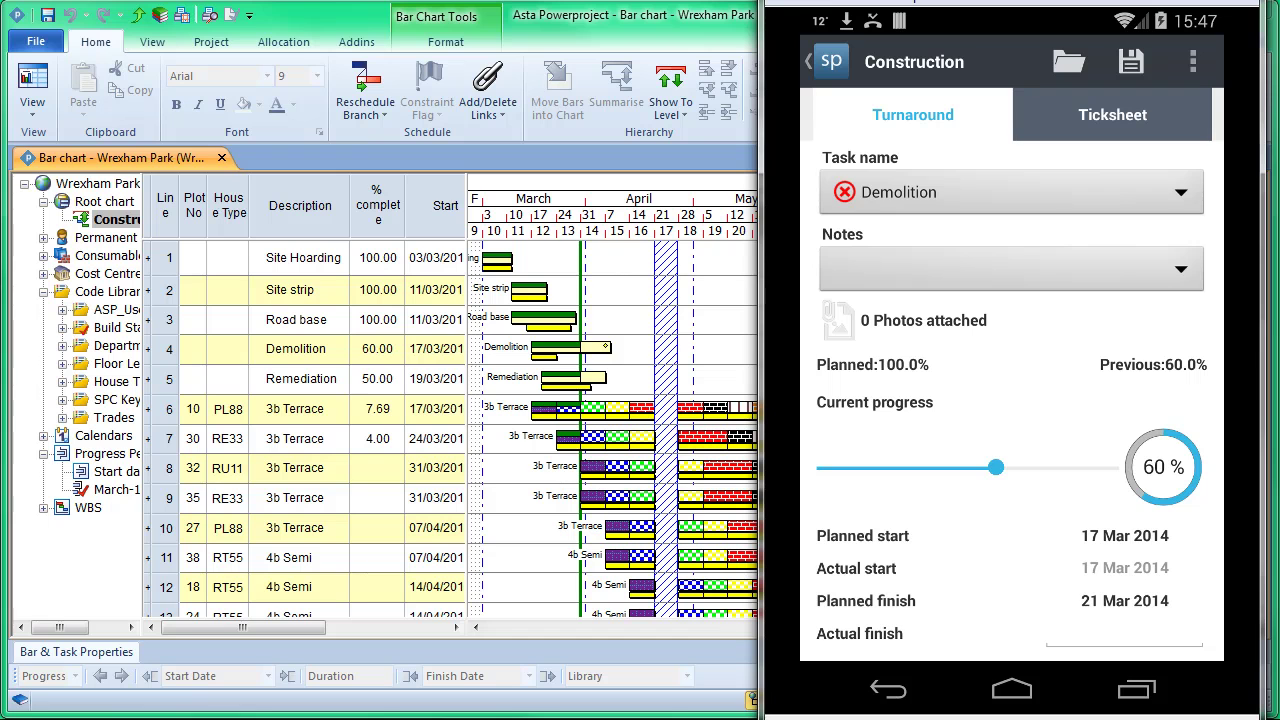
drag(996, 467, 1111, 467)
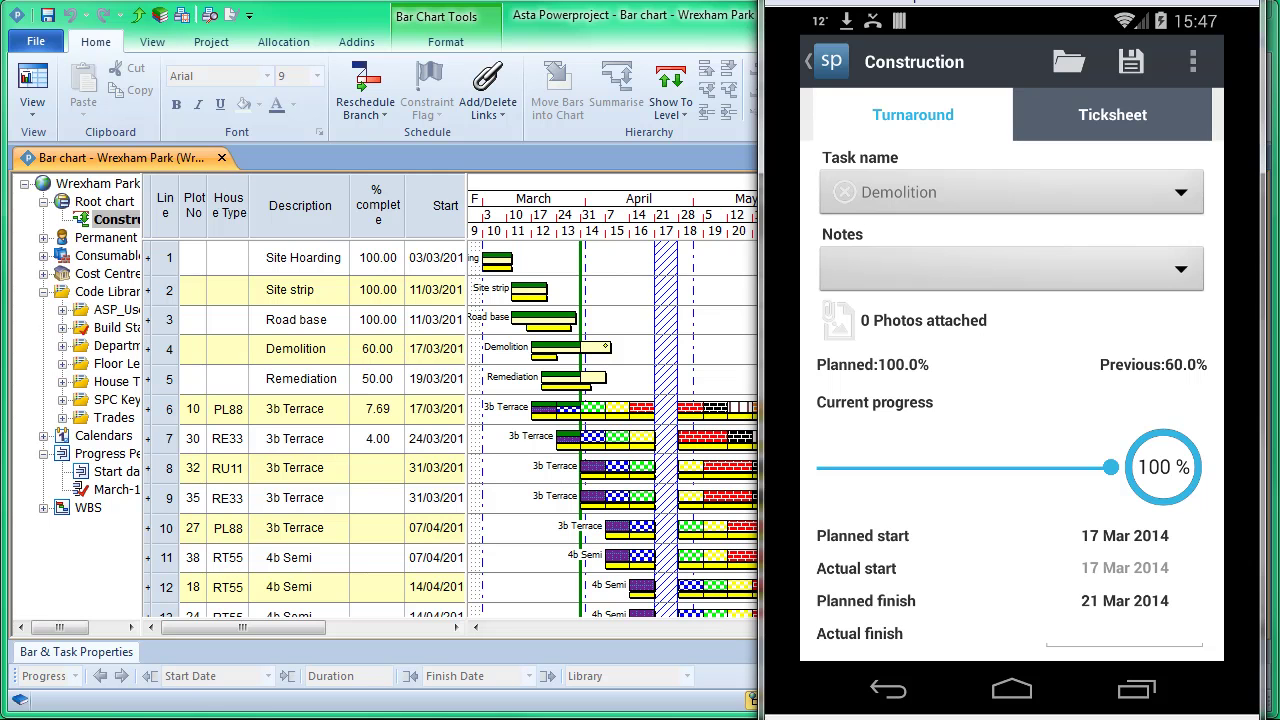
click(1010, 192)
click(907, 412)
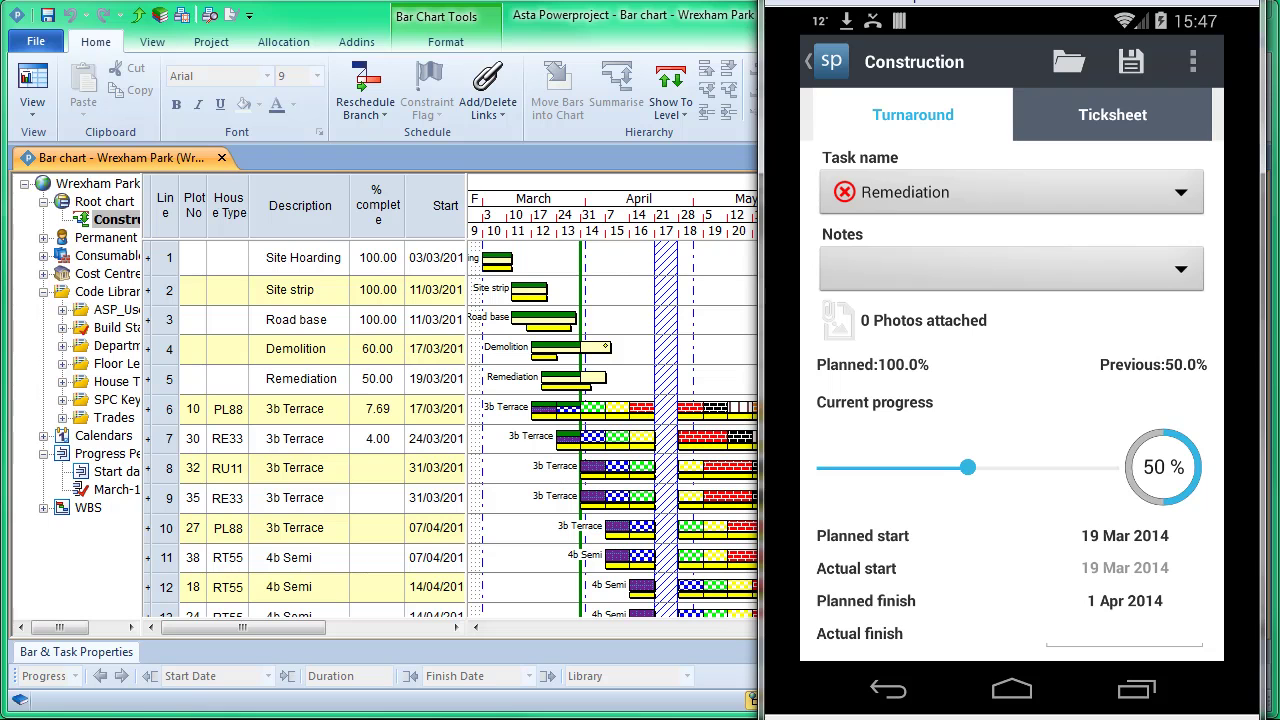
drag(967, 467, 1111, 467)
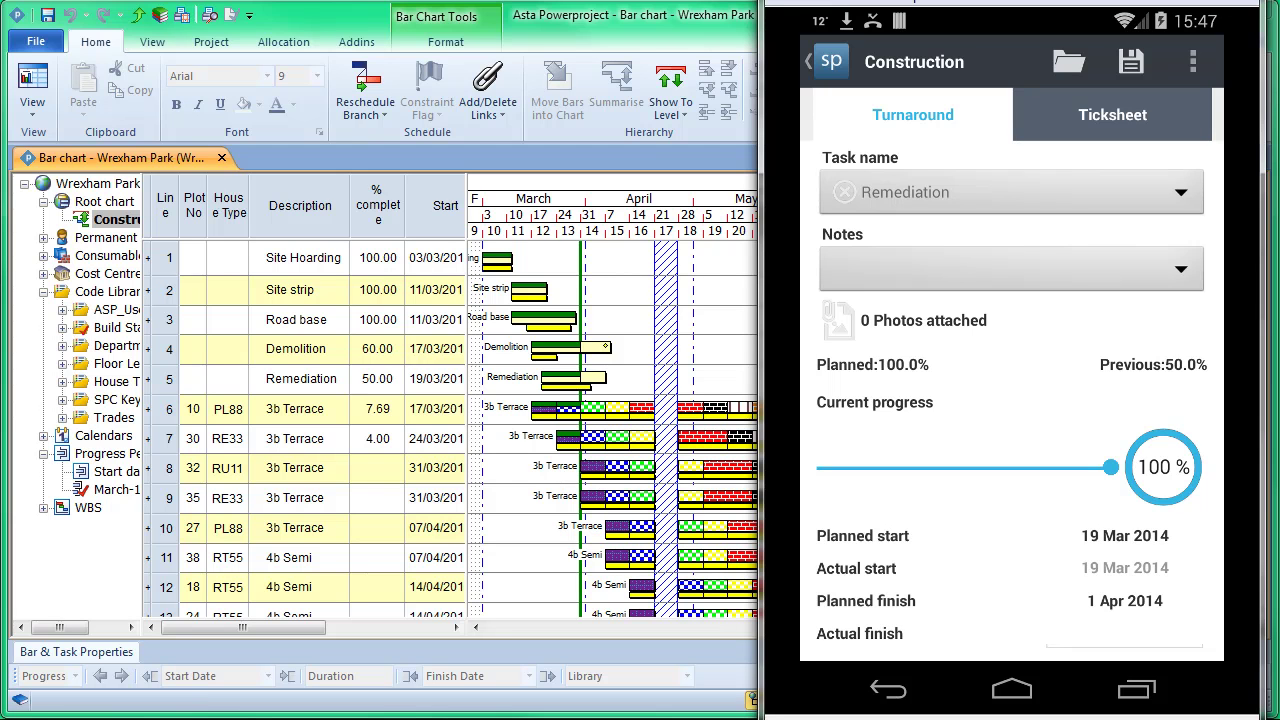
- Check the Ticksheet view's plot list, keeping plot 10 selected
click(1112, 114)
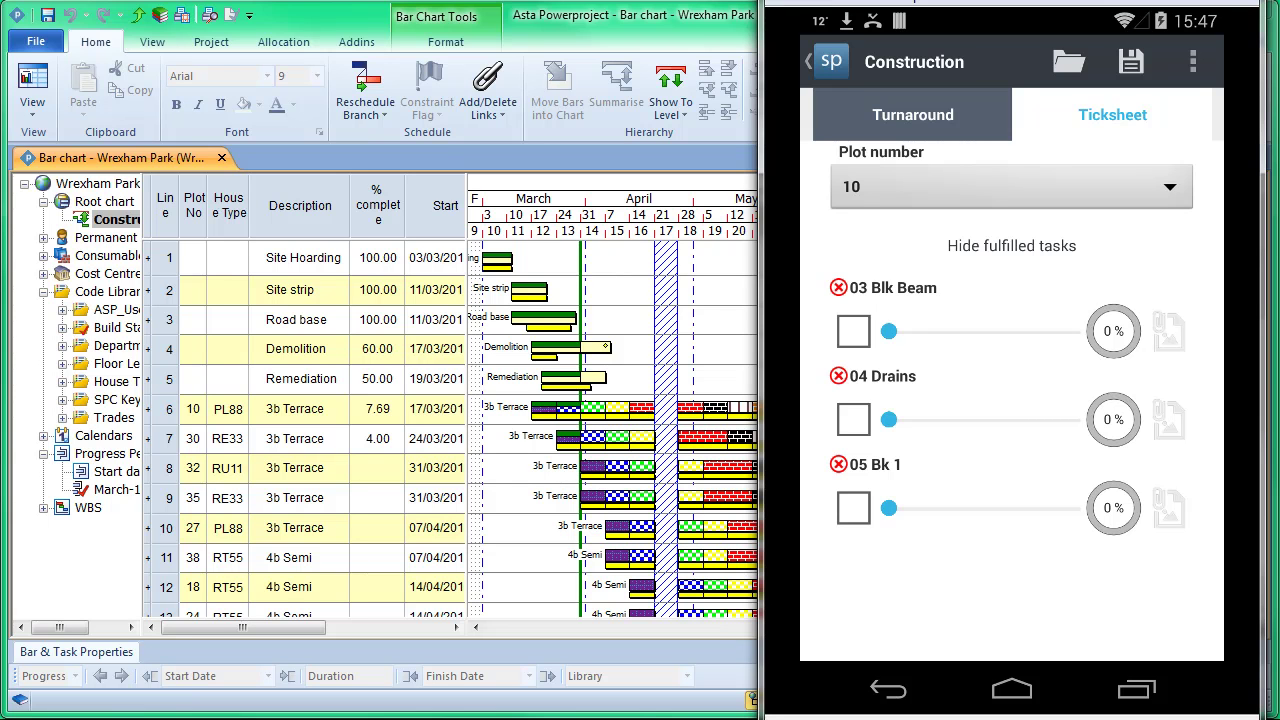
click(1011, 187)
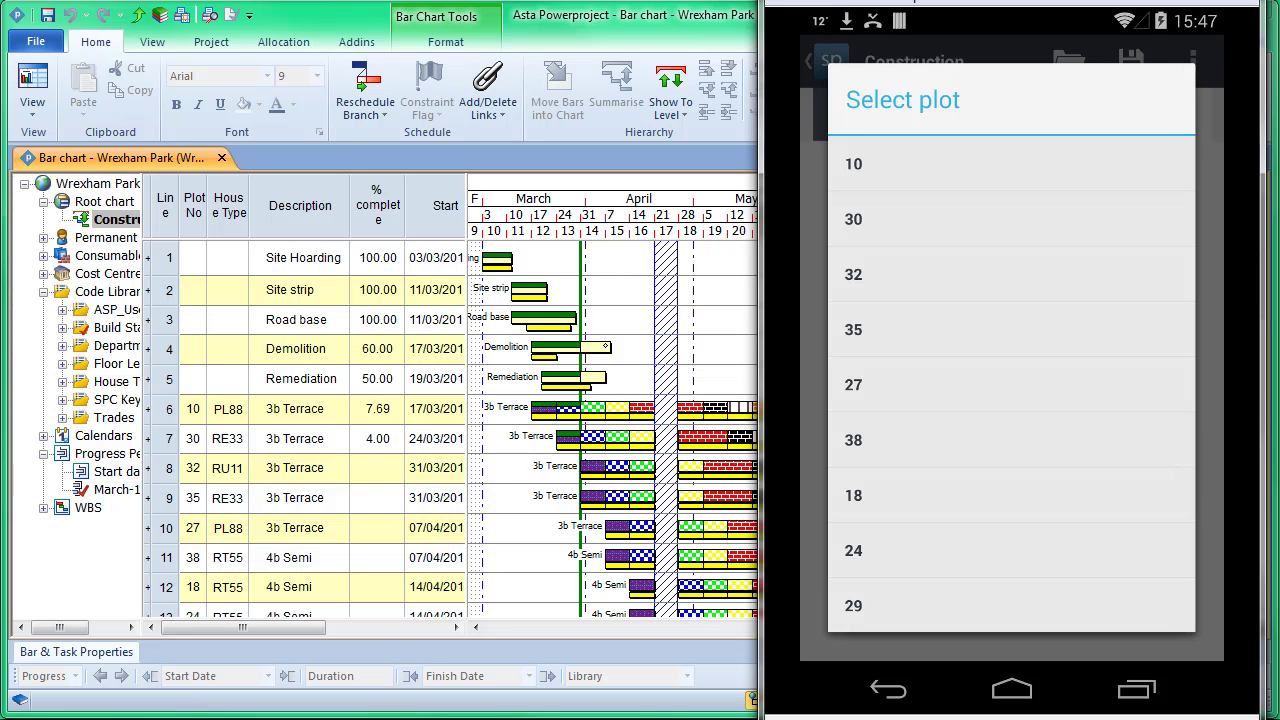
click(853, 164)
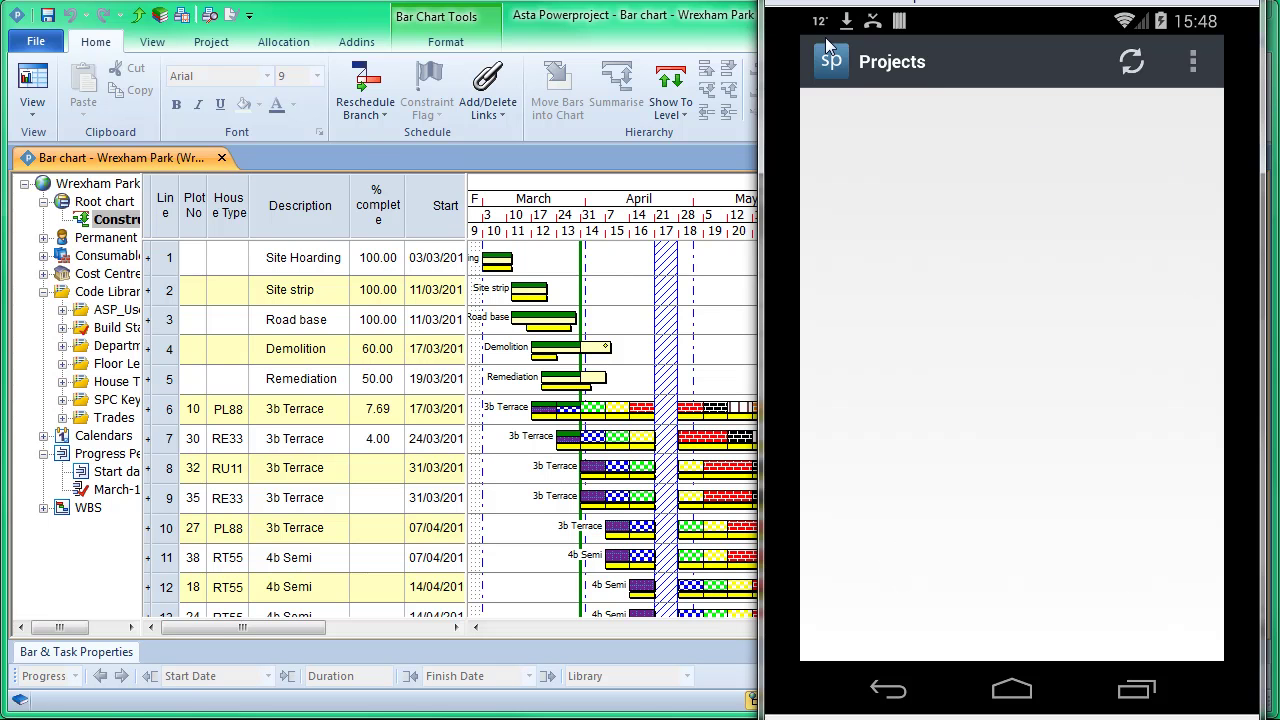
- Close the Wrexham Park project in Powerproject without saving changes
click(708, 32)
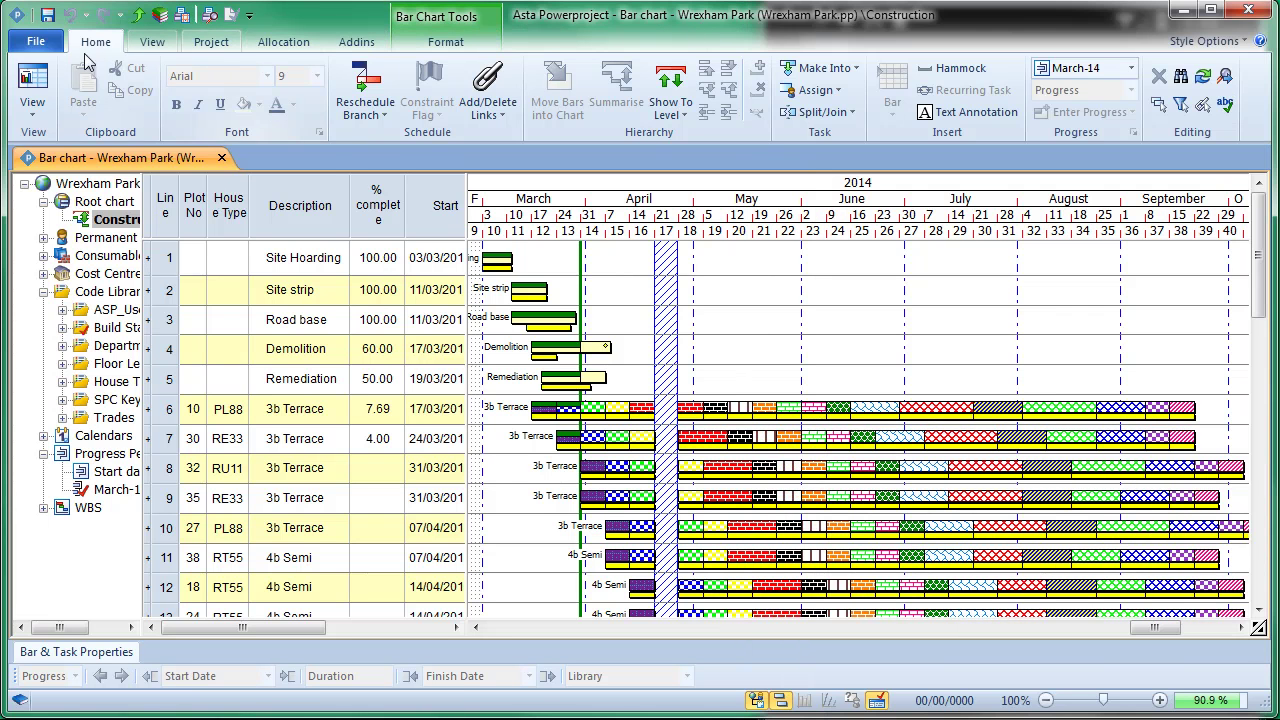
click(48, 45)
click(88, 157)
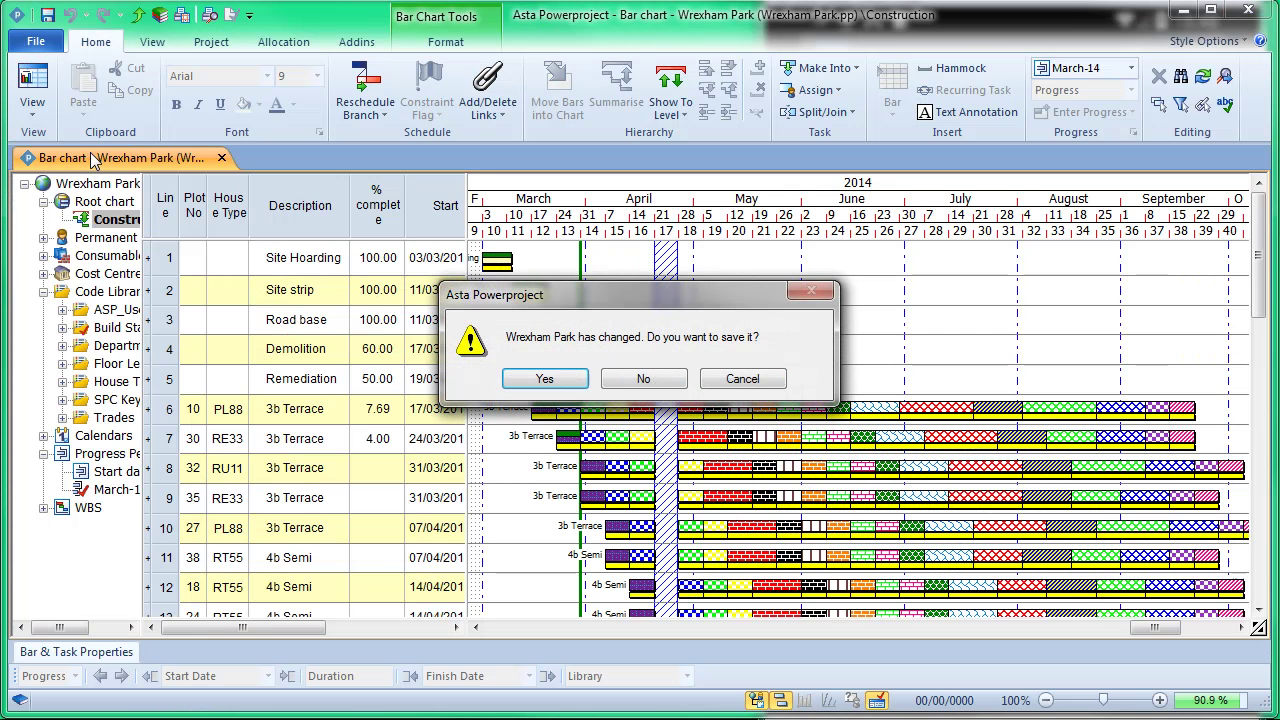
click(657, 380)
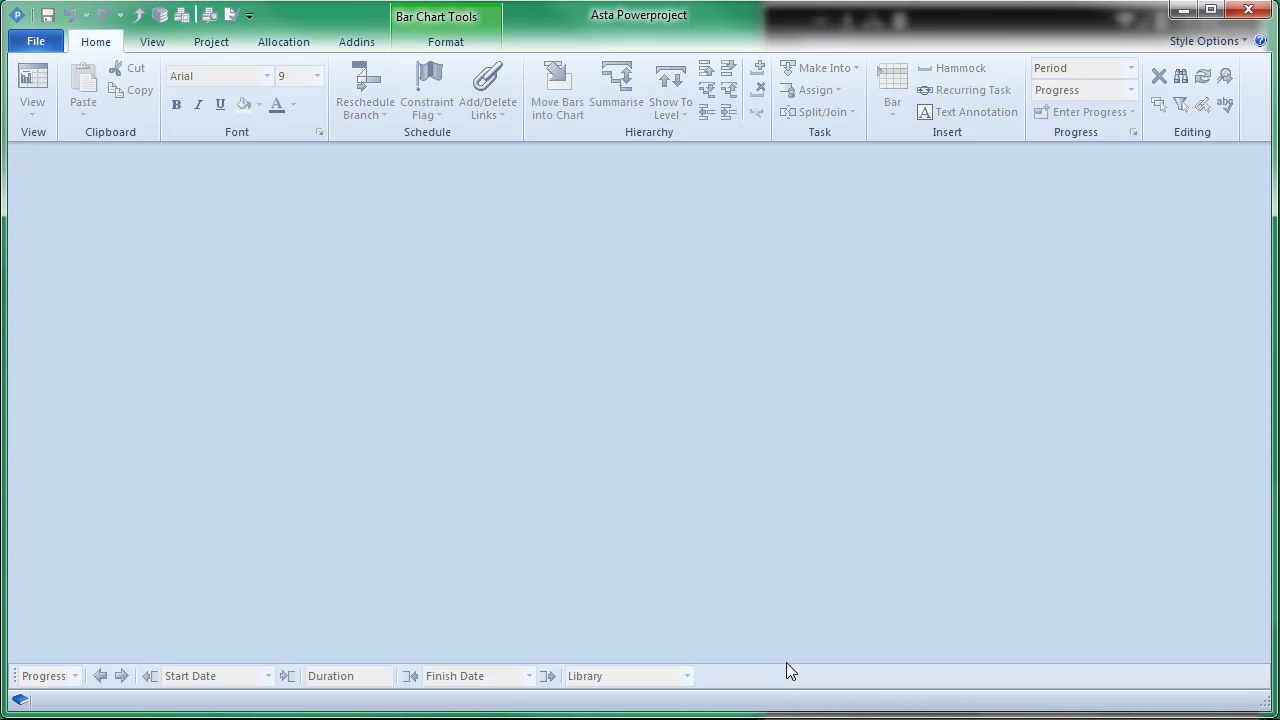
- Bring up Site Progress Manager and filter the job list to Ready to import
key(alt+Tab)
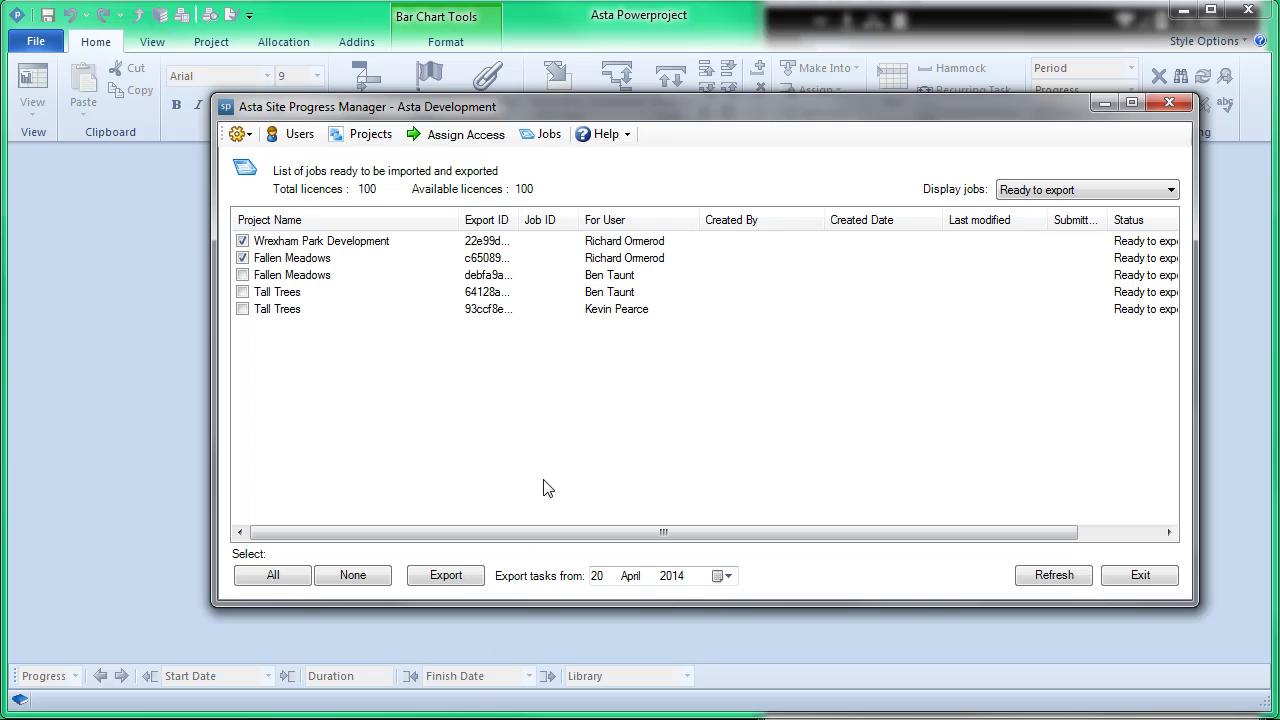
drag(549, 108, 502, 111)
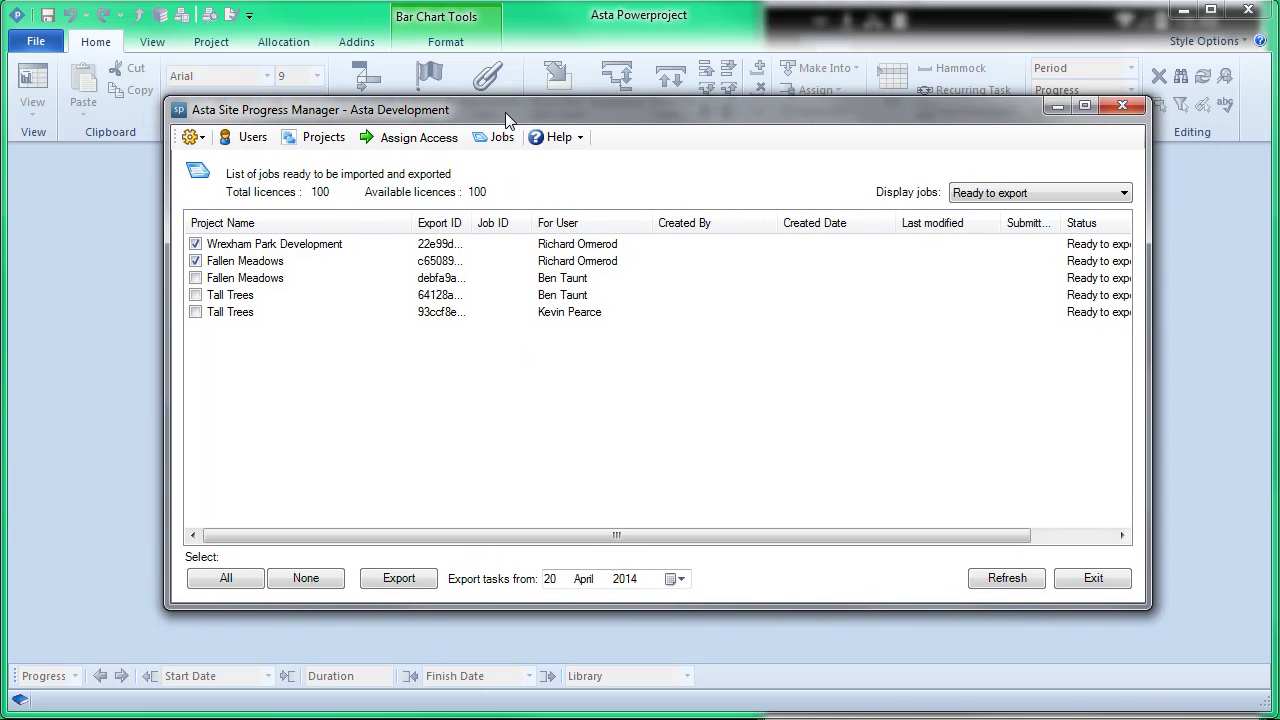
click(1076, 195)
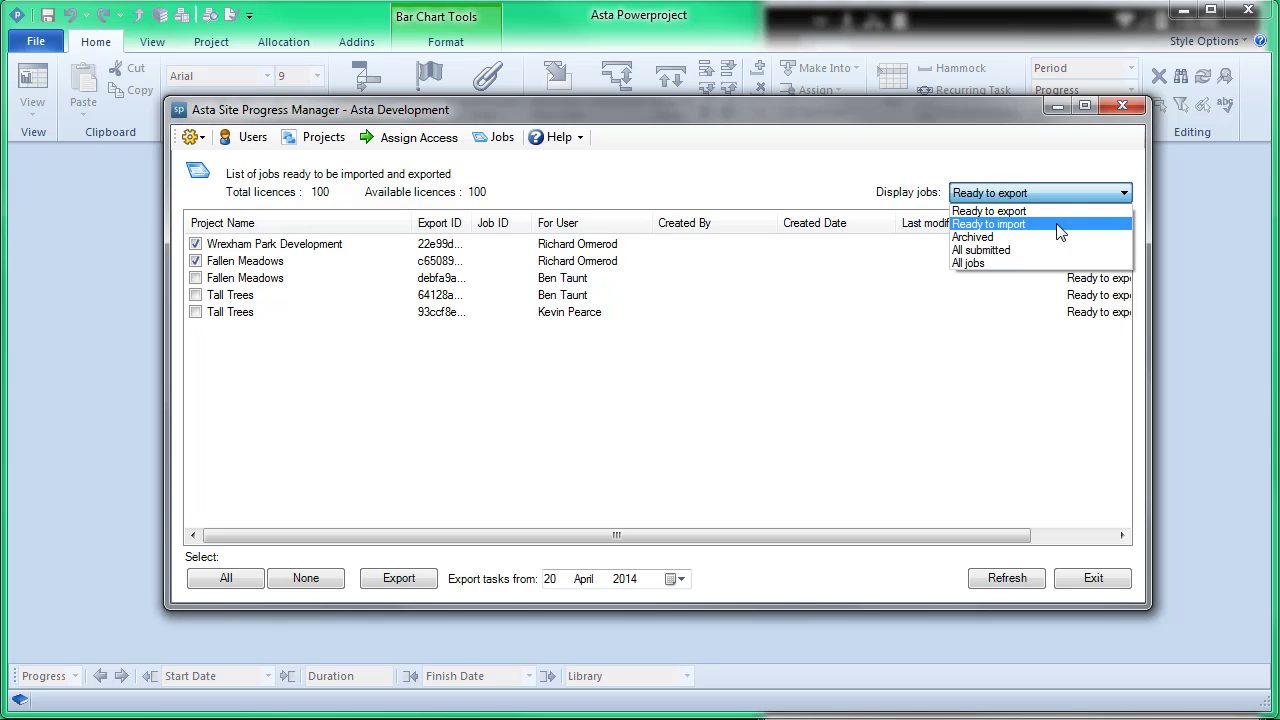
click(1060, 225)
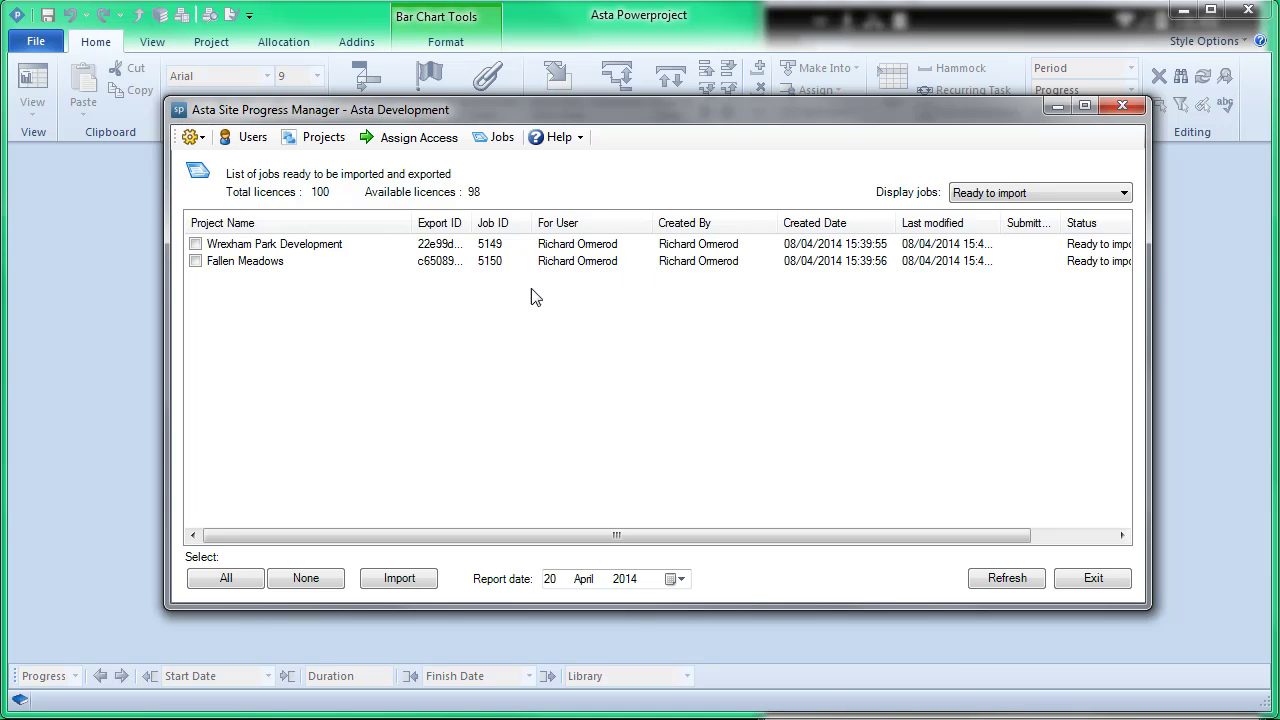
- Import Wrexham Park Development and Fallen Meadows with report date 20 April 2014, skipping the log
click(196, 244)
click(681, 579)
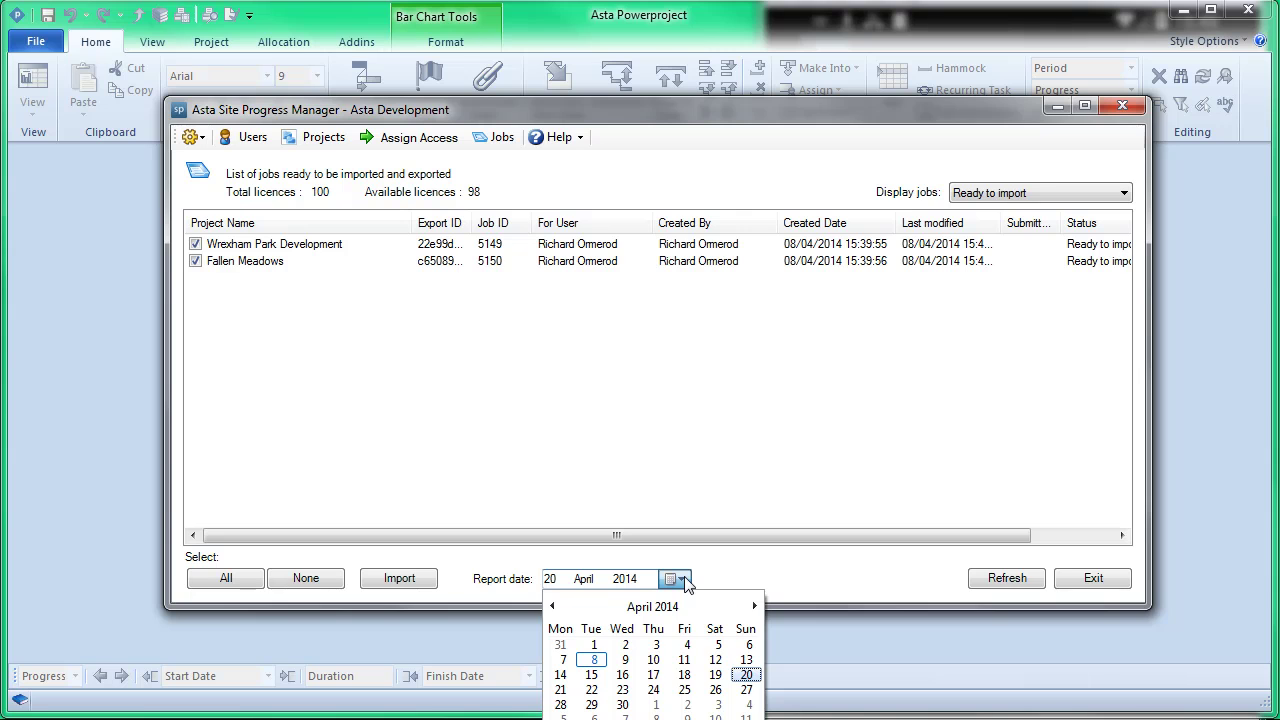
click(746, 674)
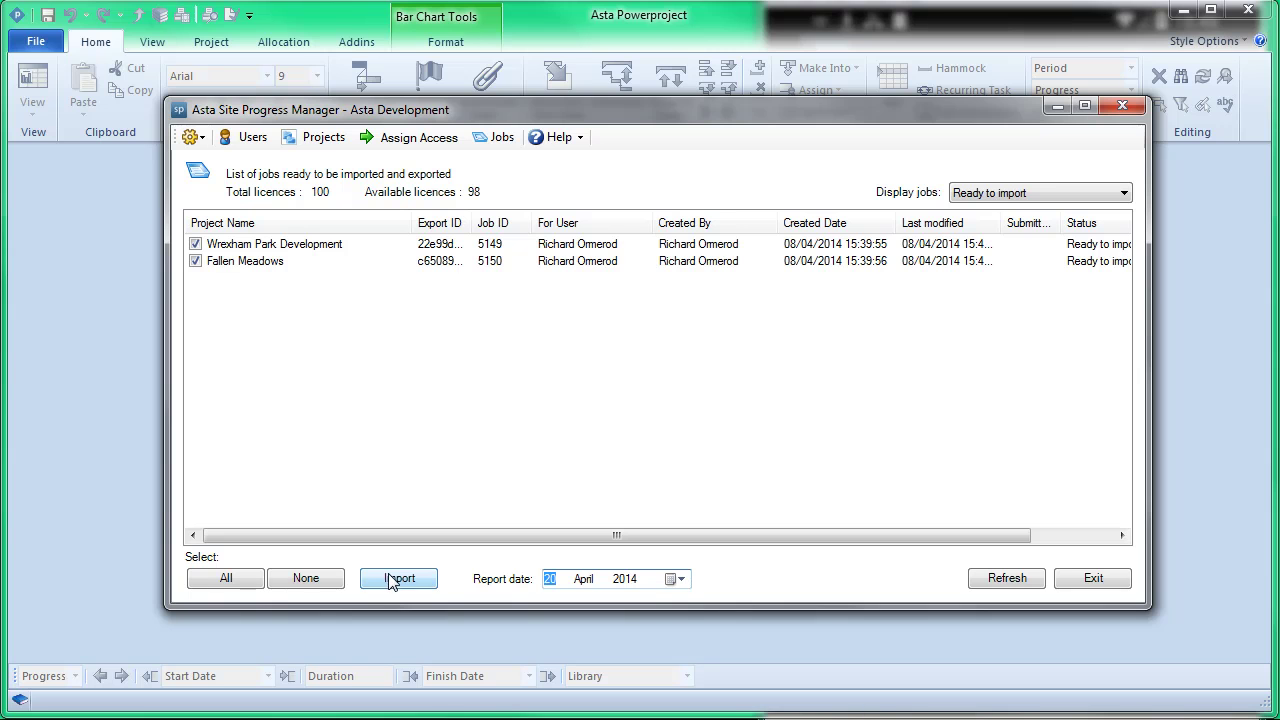
click(398, 581)
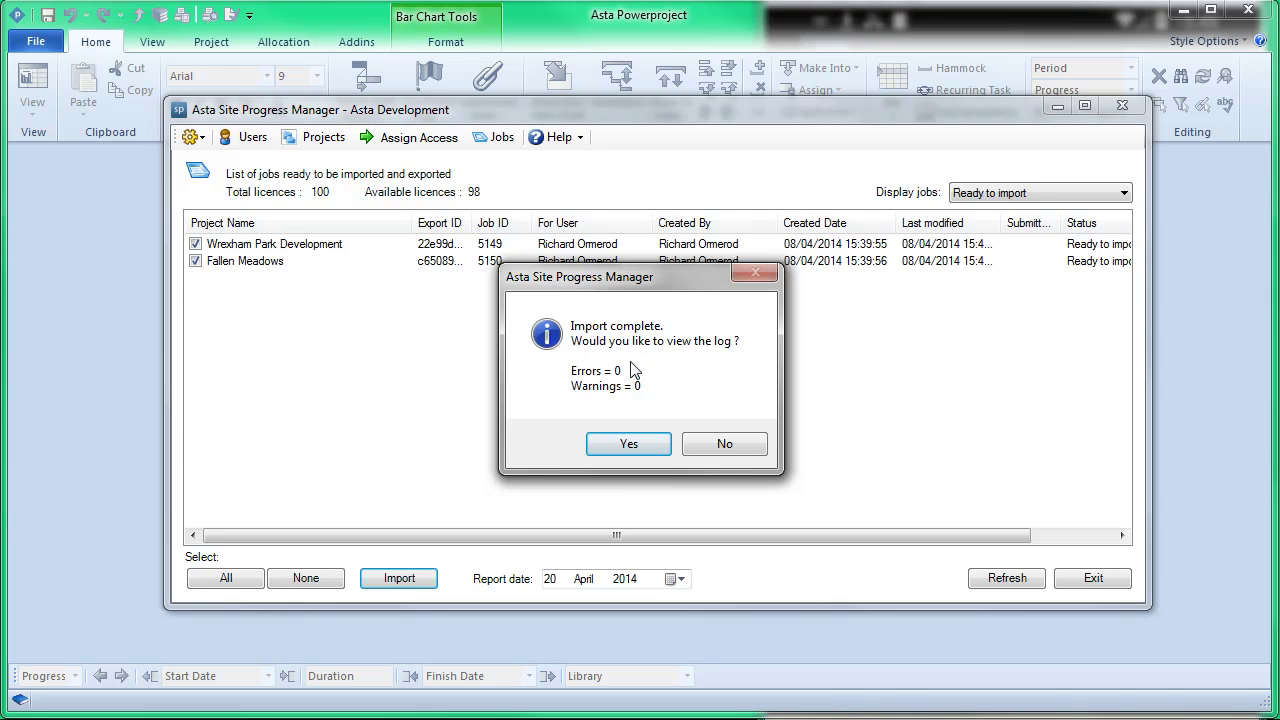
click(726, 442)
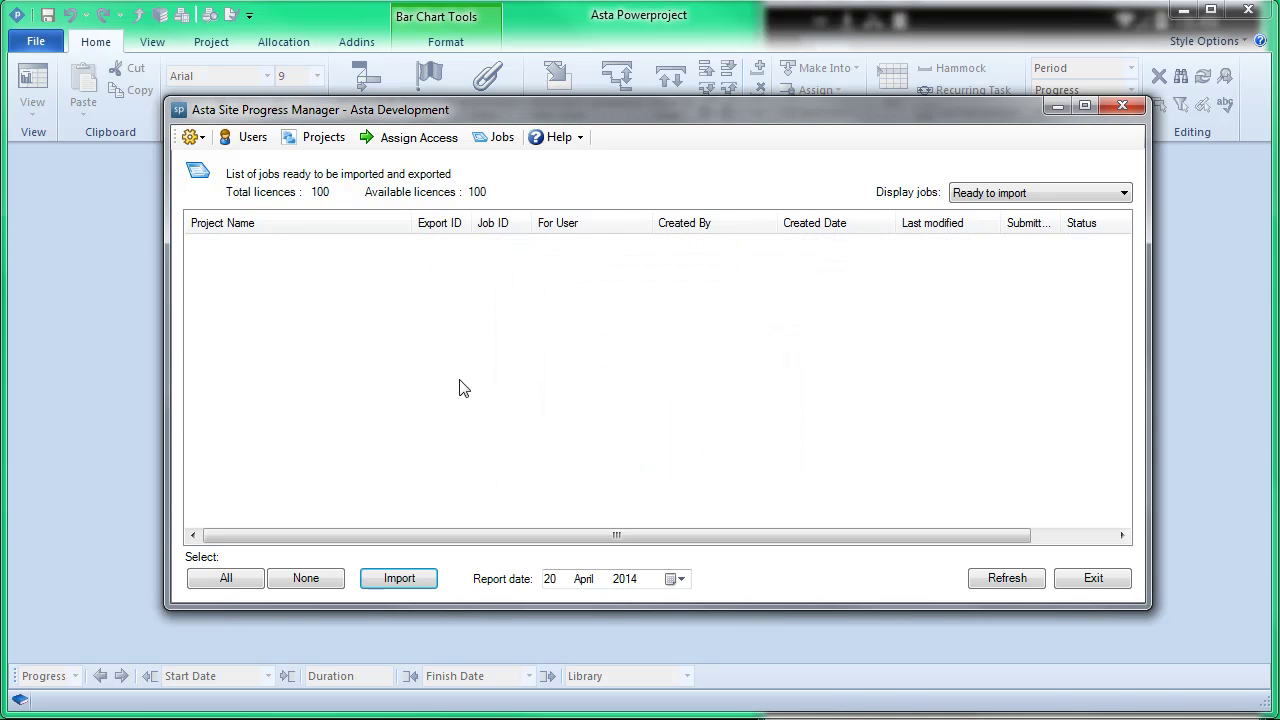
key(Escape)
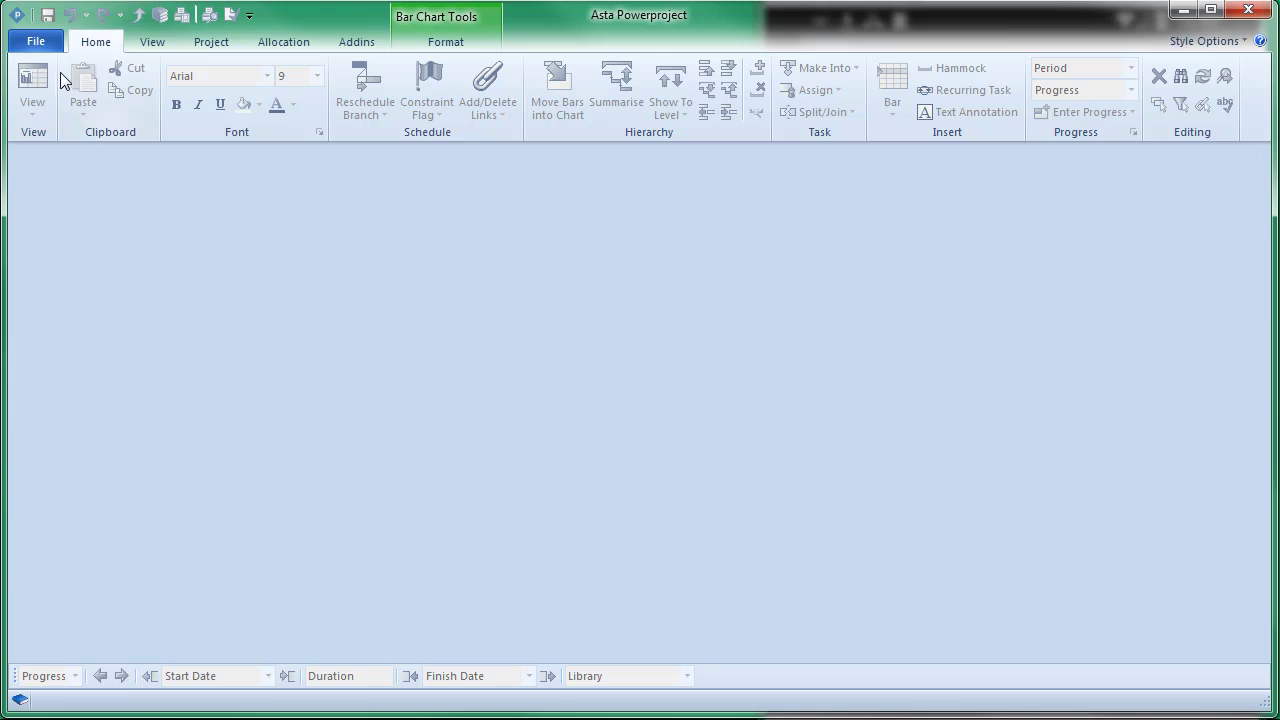
- Reopen Fallen Meadows OB Mixed.pp from the recent projects list
click(45, 45)
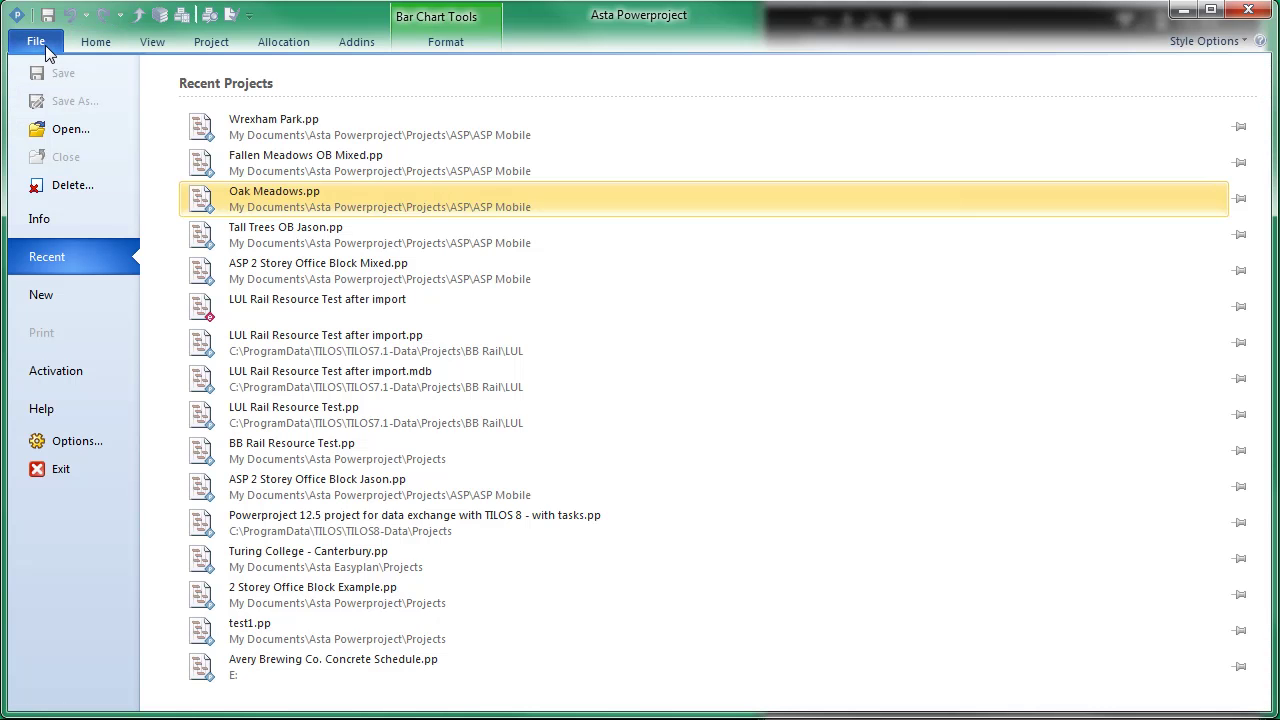
click(340, 162)
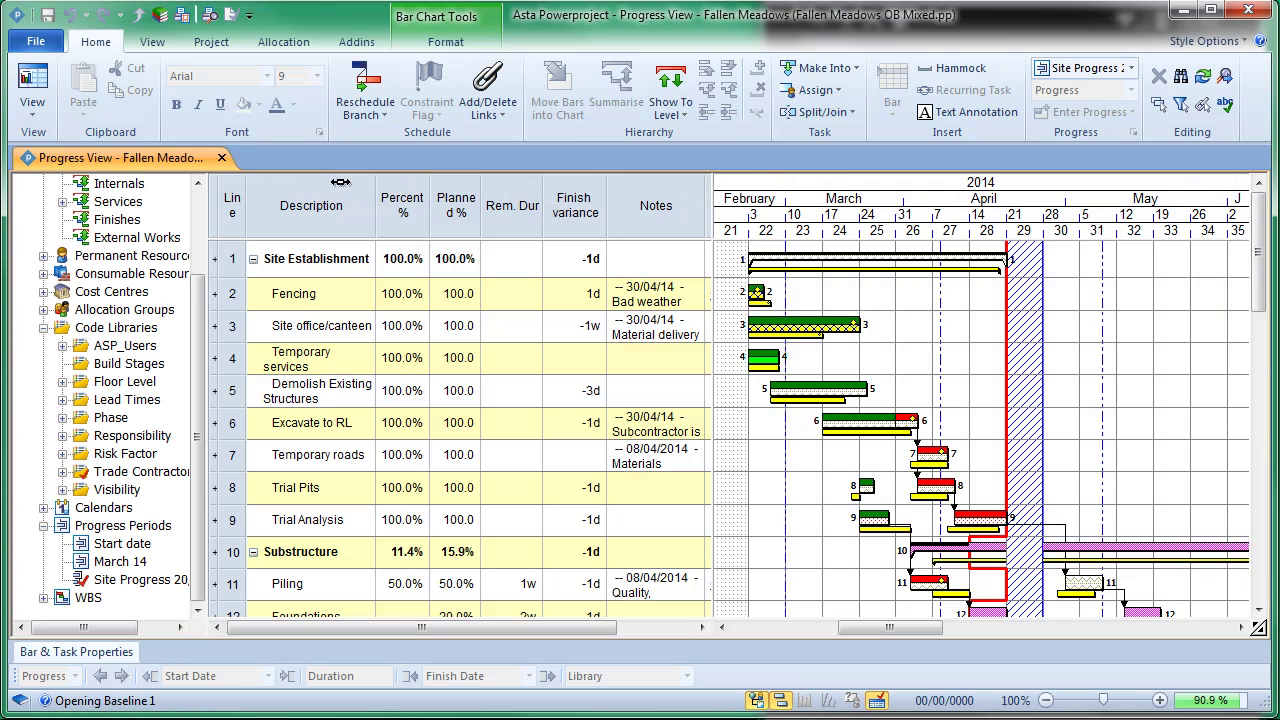
scroll(940, 358, down, 2)
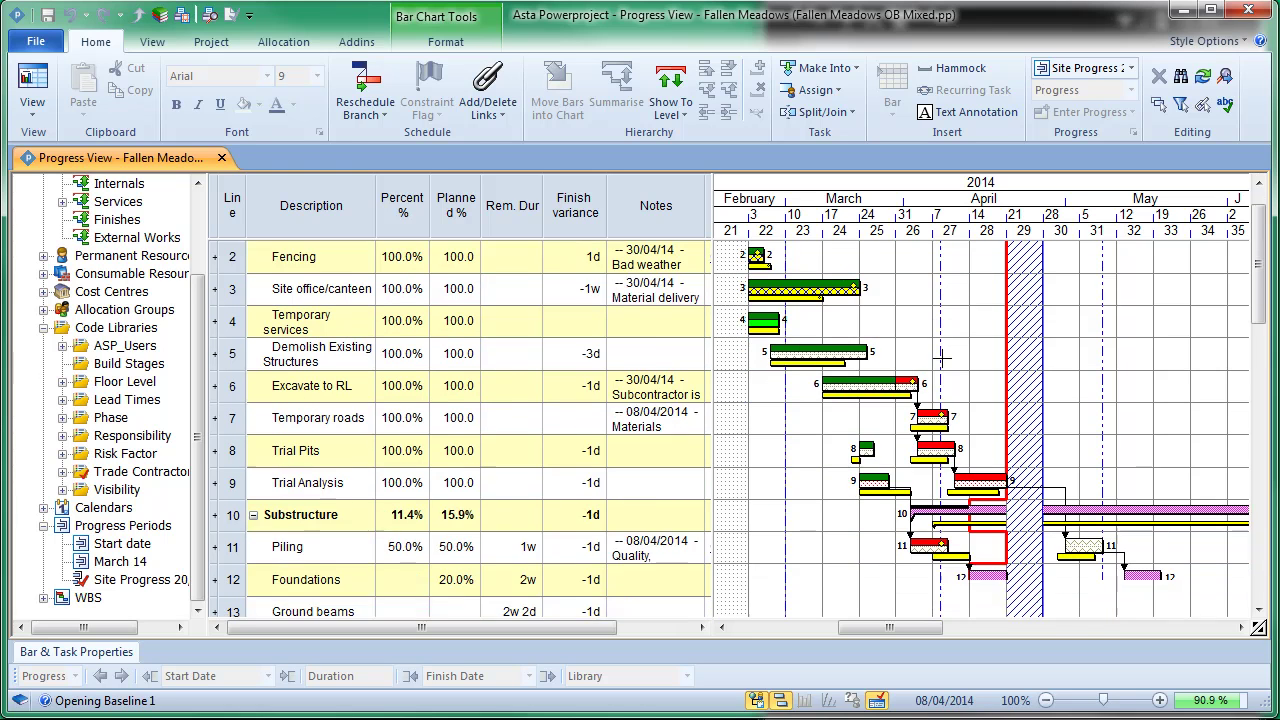
- Rename the Site Progress 20/04/2014 period to 'Wk 6' and give it a blue fill
right_click(160, 584)
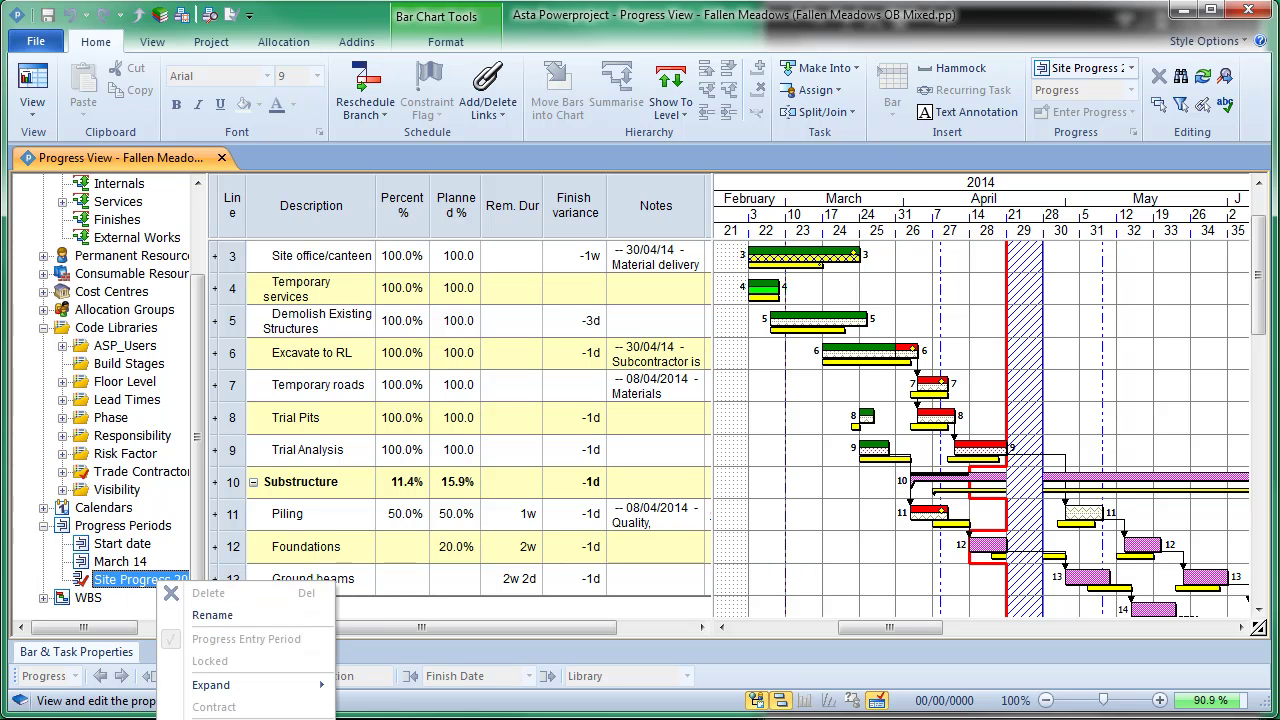
click(230, 719)
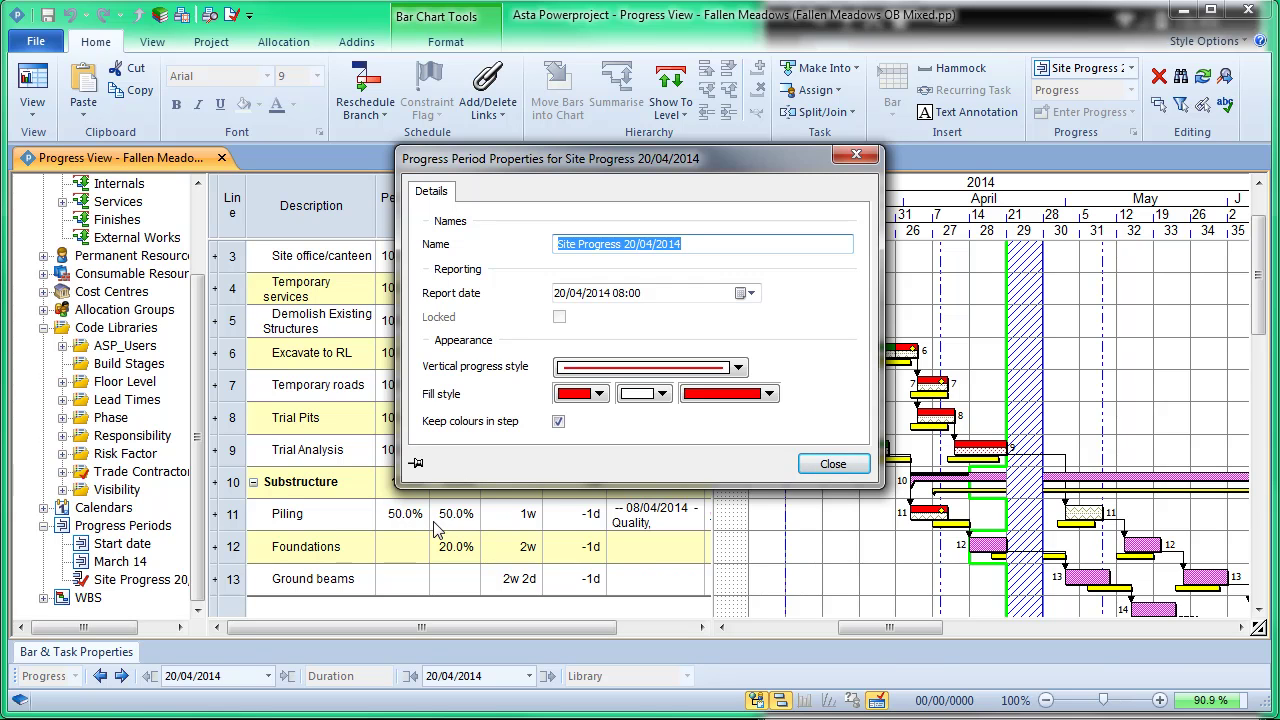
text(Wk 6)
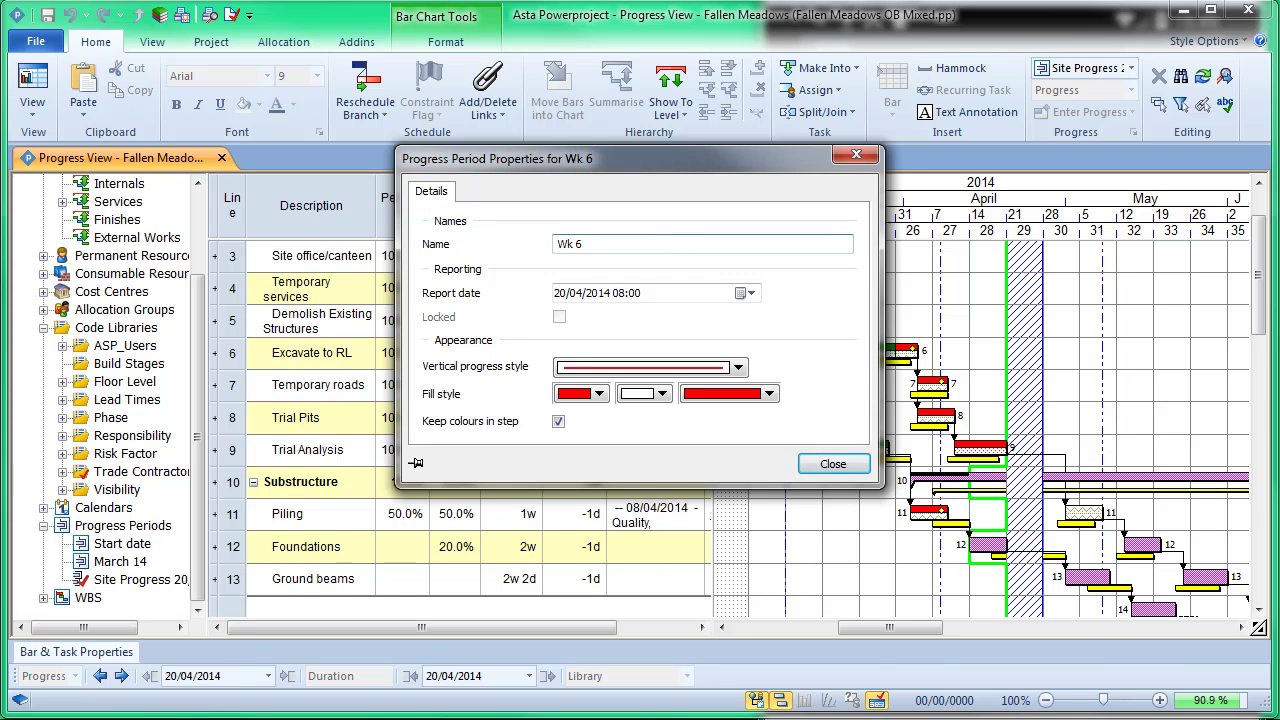
click(600, 394)
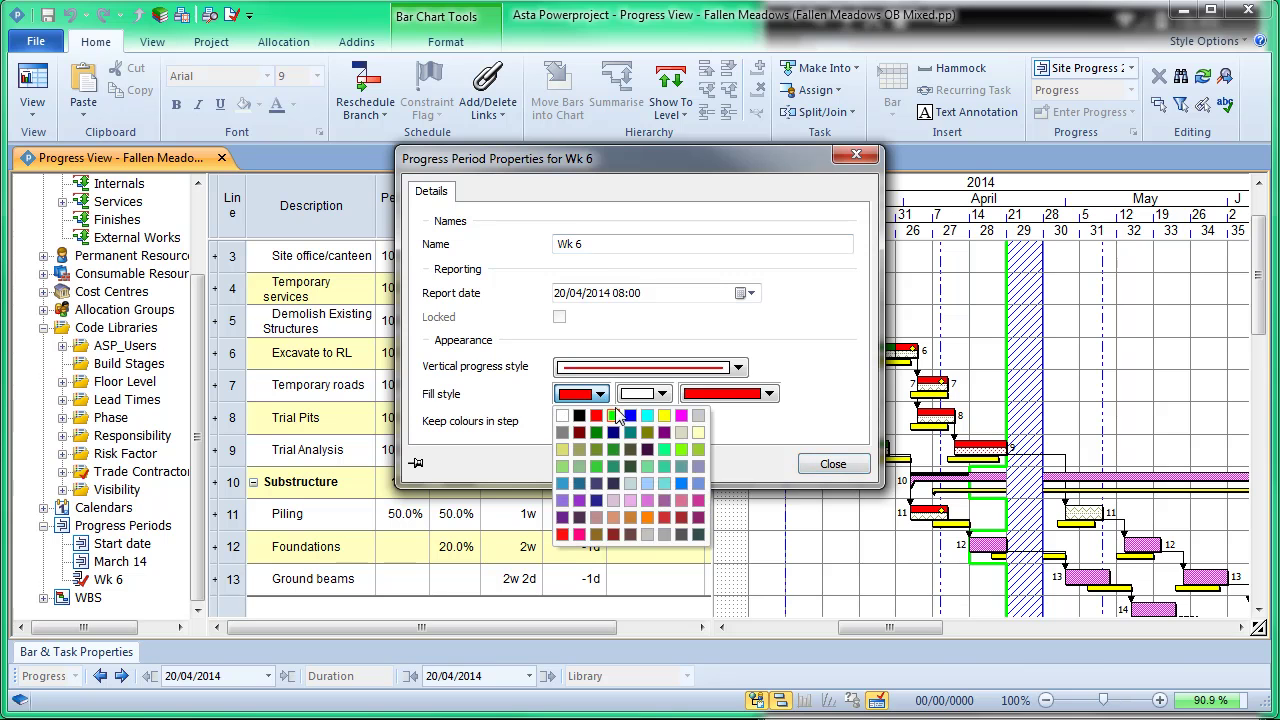
click(629, 415)
click(832, 464)
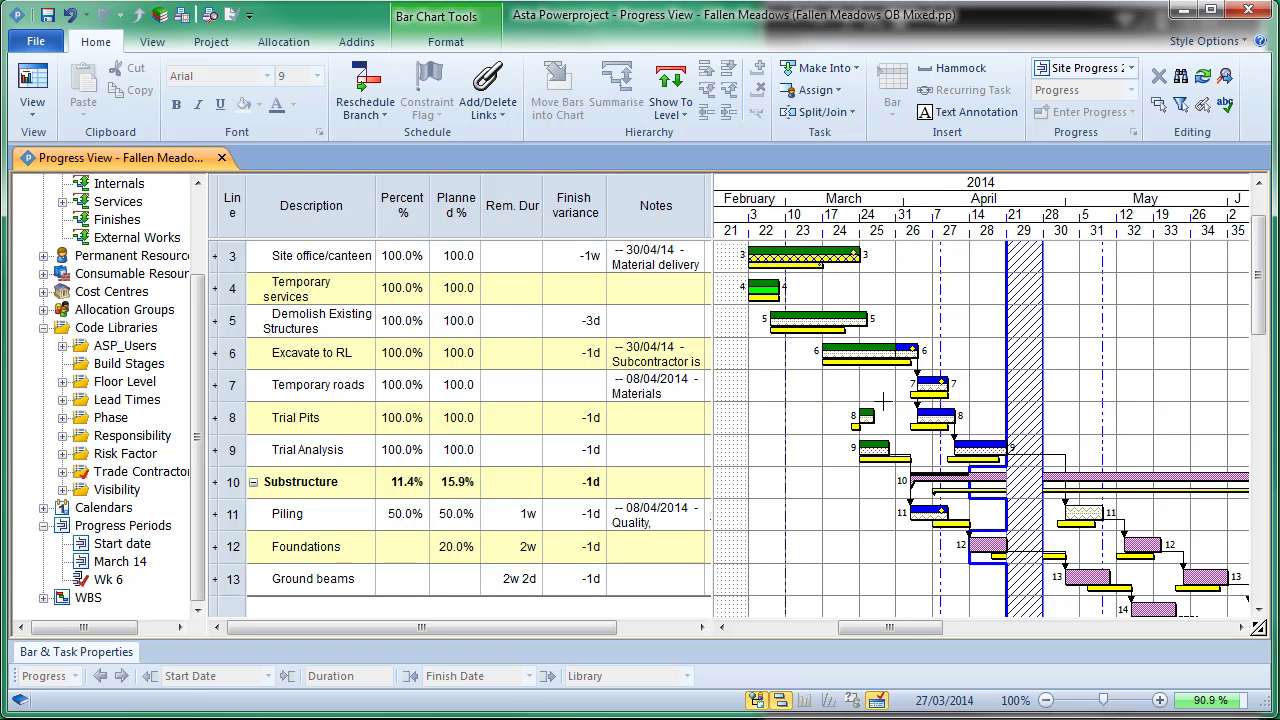
- Edit the row 7 Materials note, reveal the Pix column, expand Piling and view its photo
double_click(686, 398)
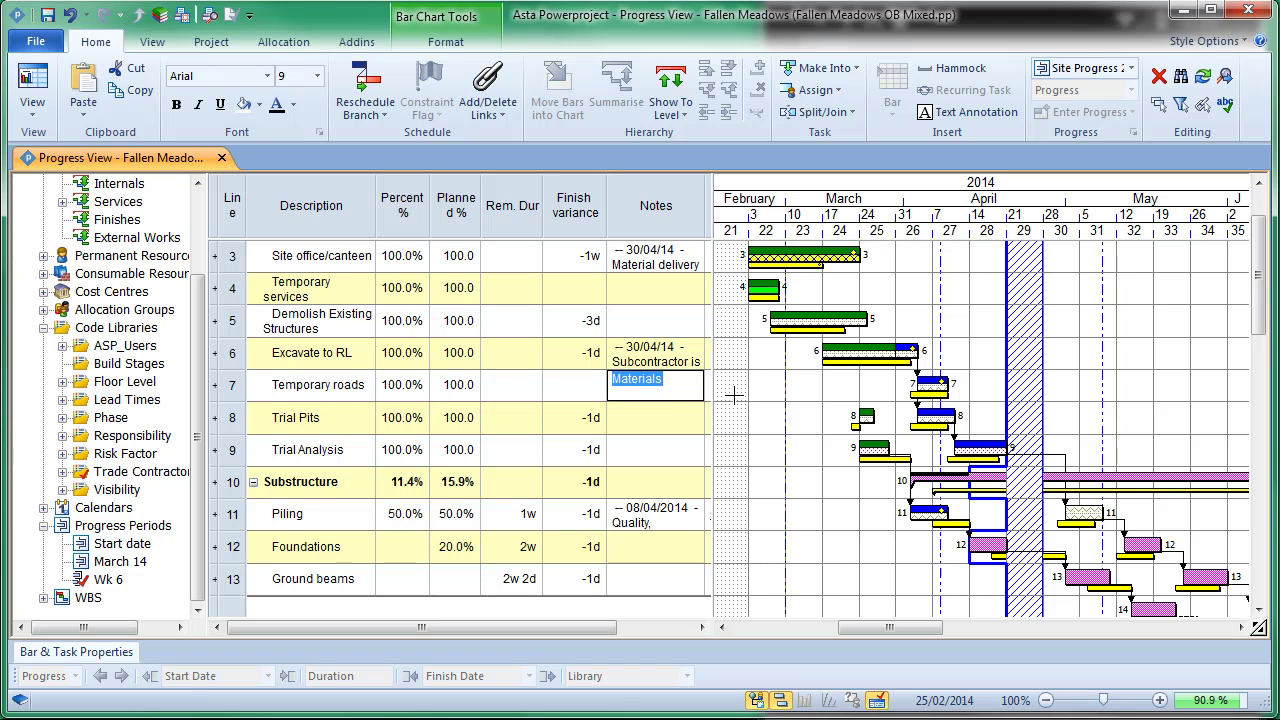
click(733, 396)
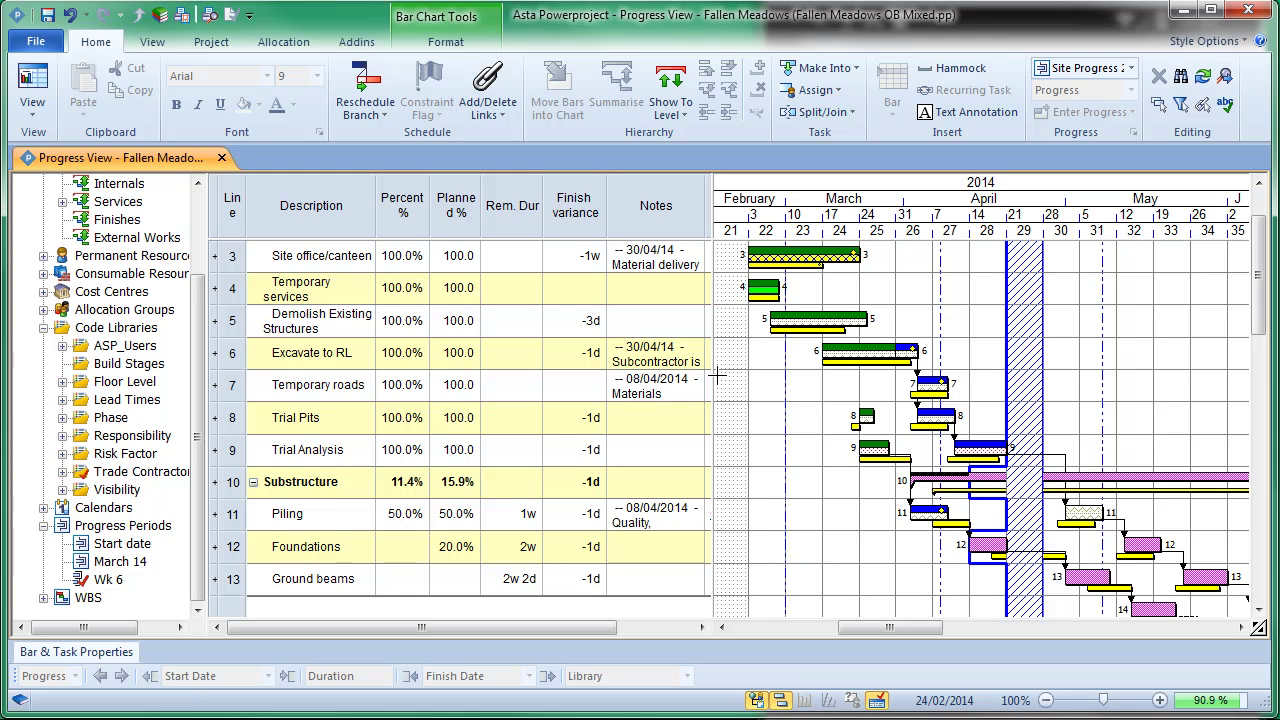
drag(711, 369, 807, 377)
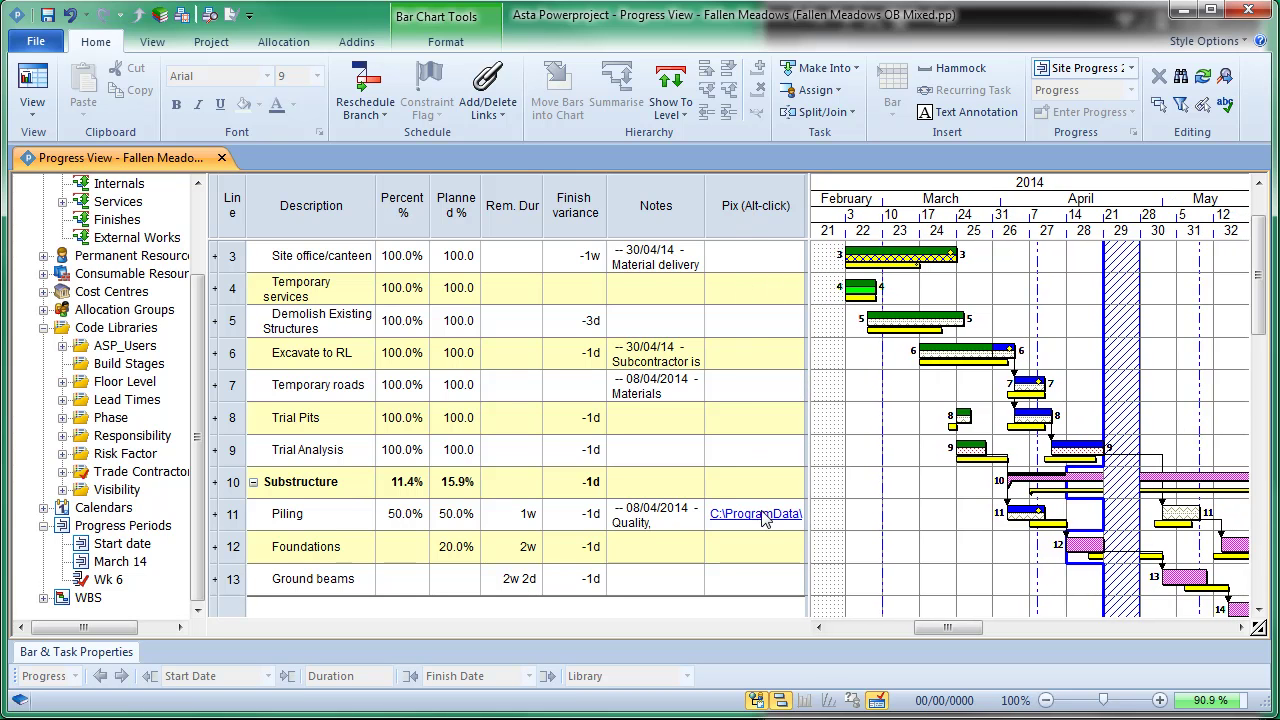
click(214, 515)
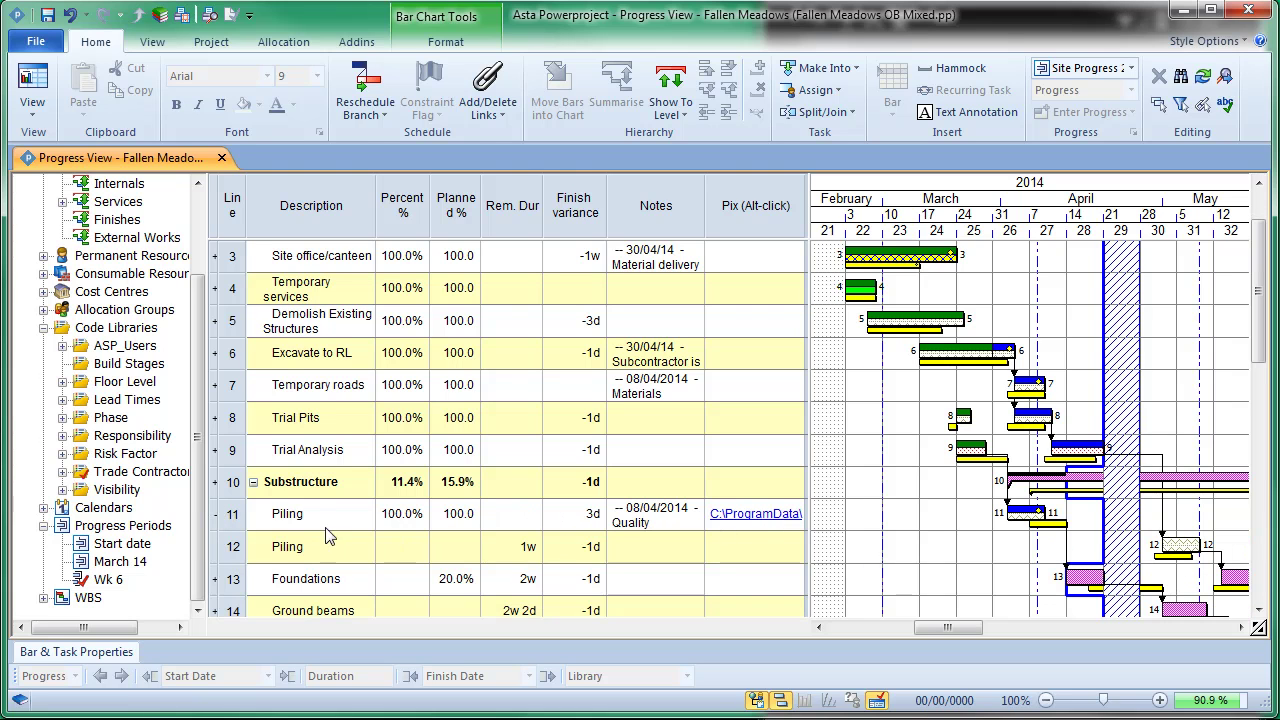
alt+click(757, 514)
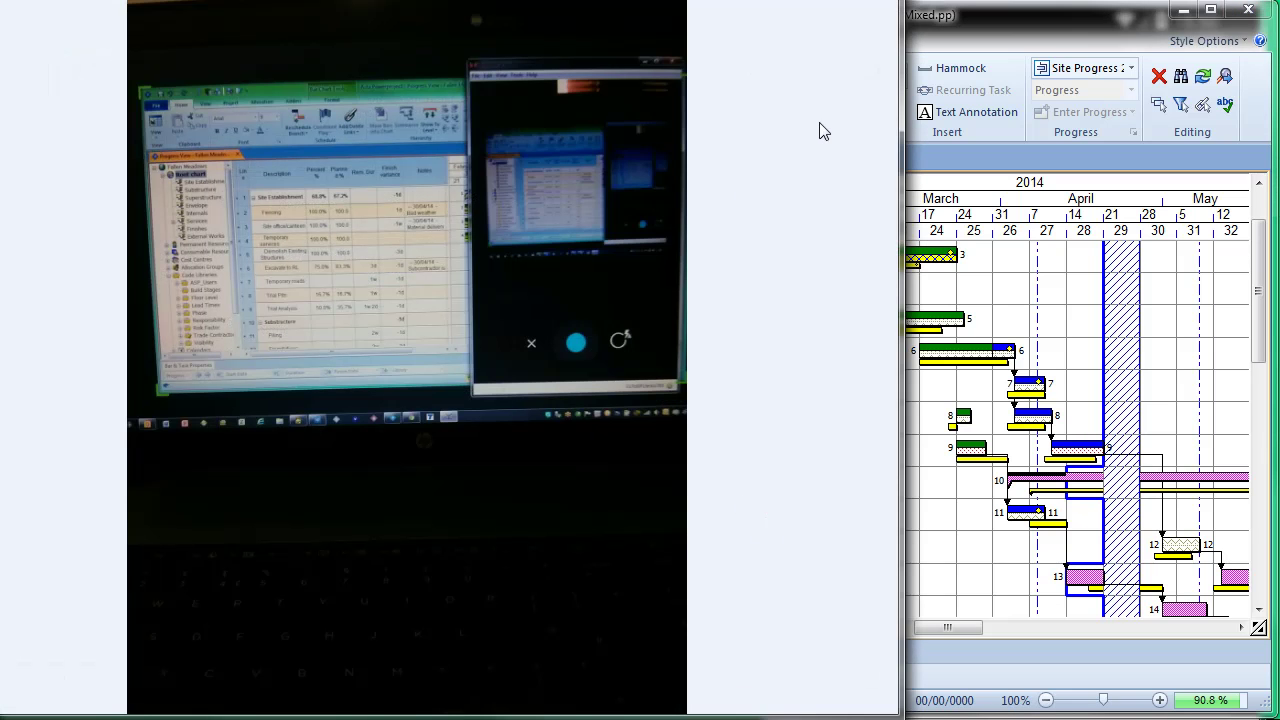
- Close the Piling photo and reschedule Fallen Meadows with F9
key(alt+F4)
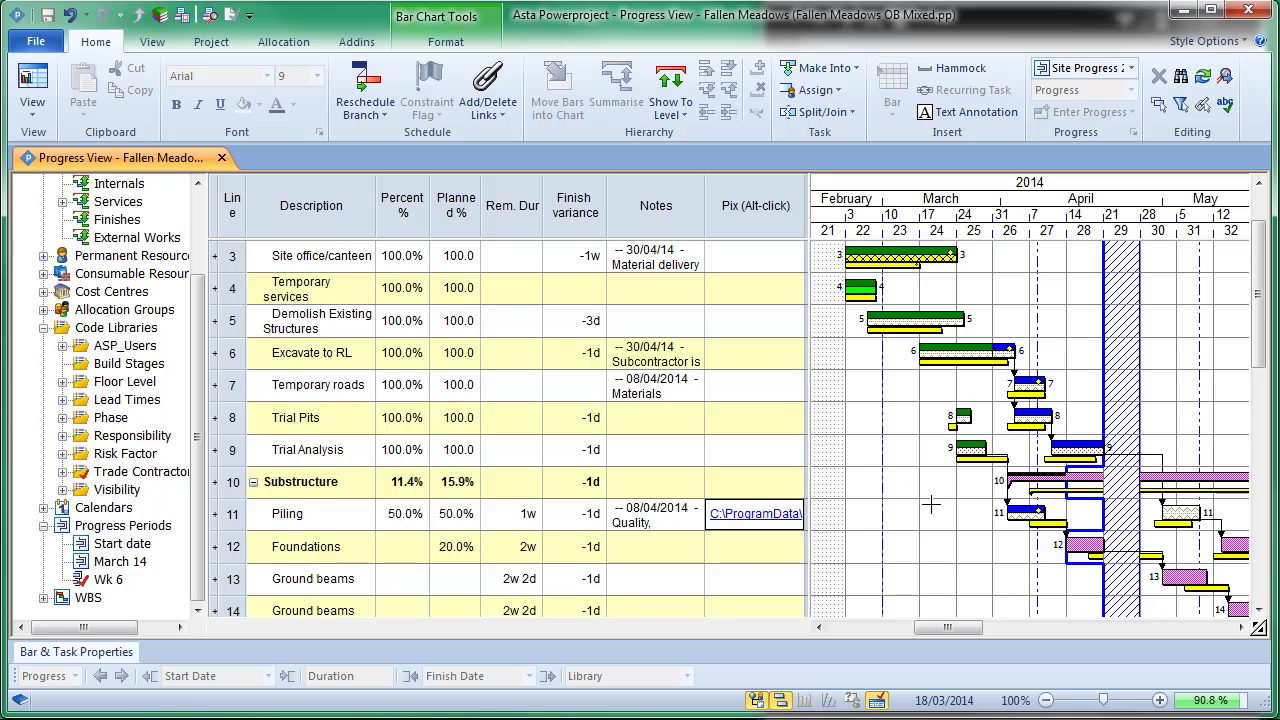
key(F9)
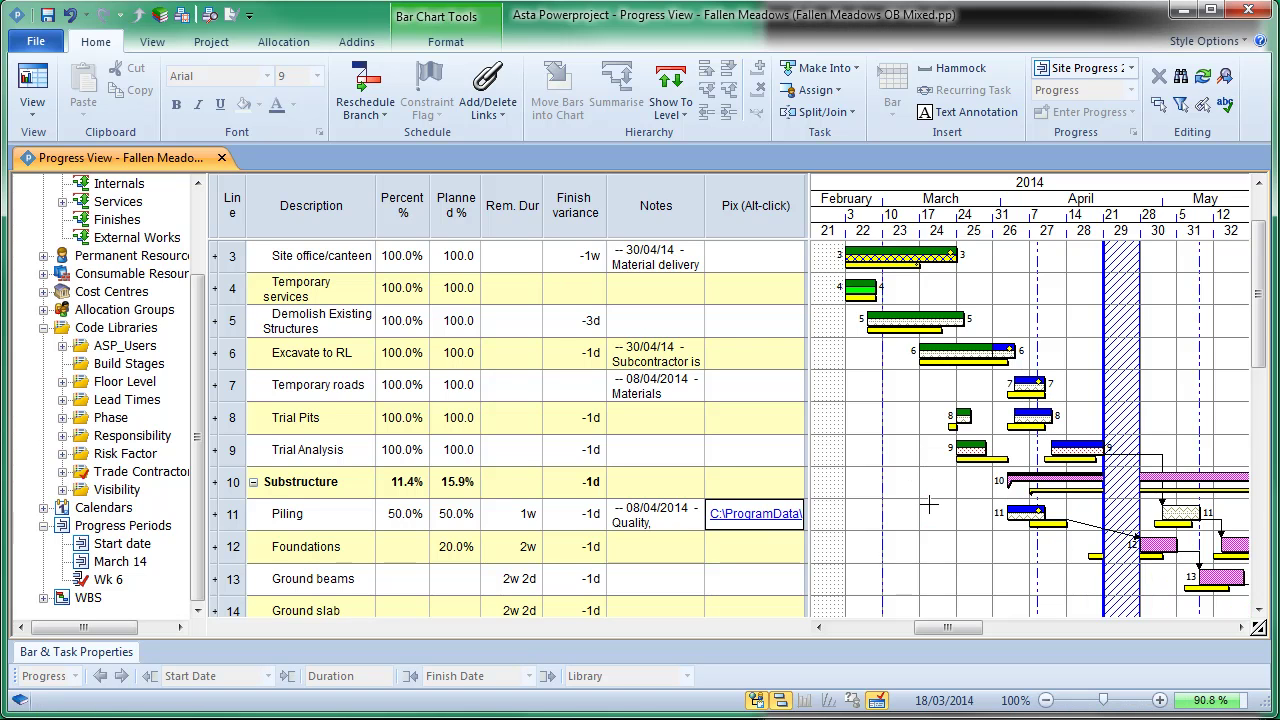
- Save and close Fallen Meadows, then open Wrexham Park.pp from the recent list
click(50, 20)
click(36, 41)
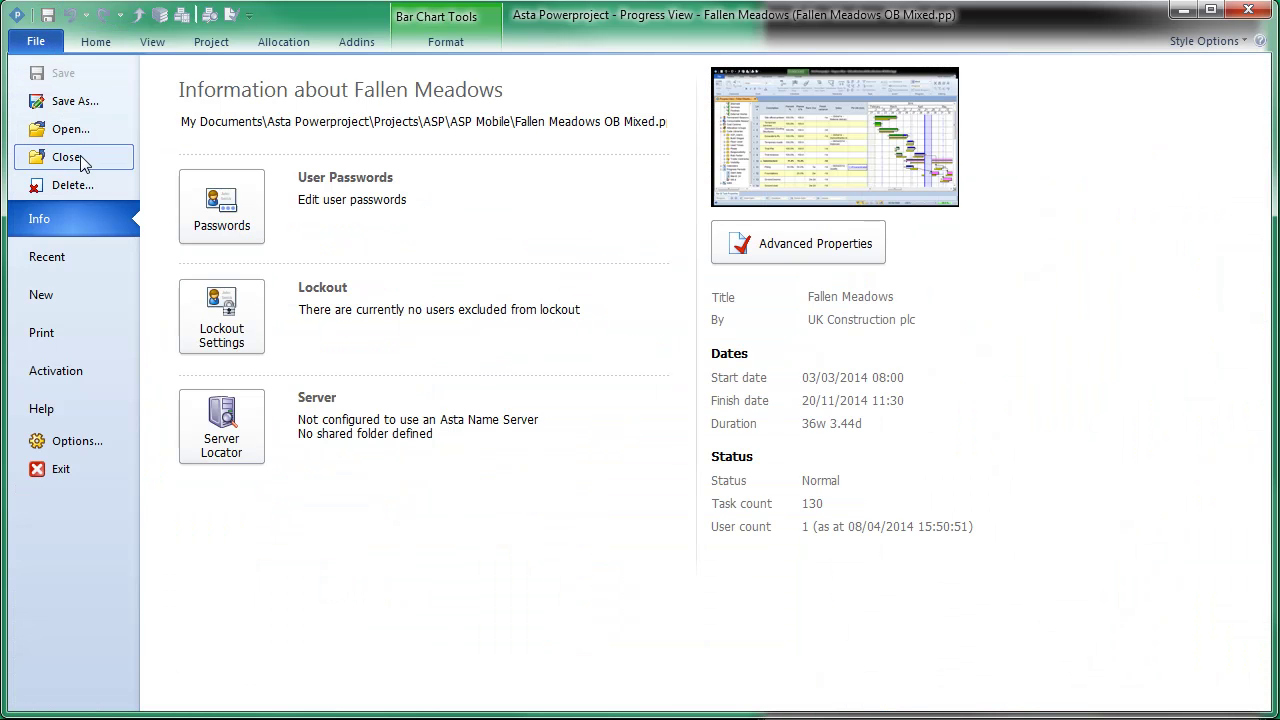
click(80, 155)
click(35, 42)
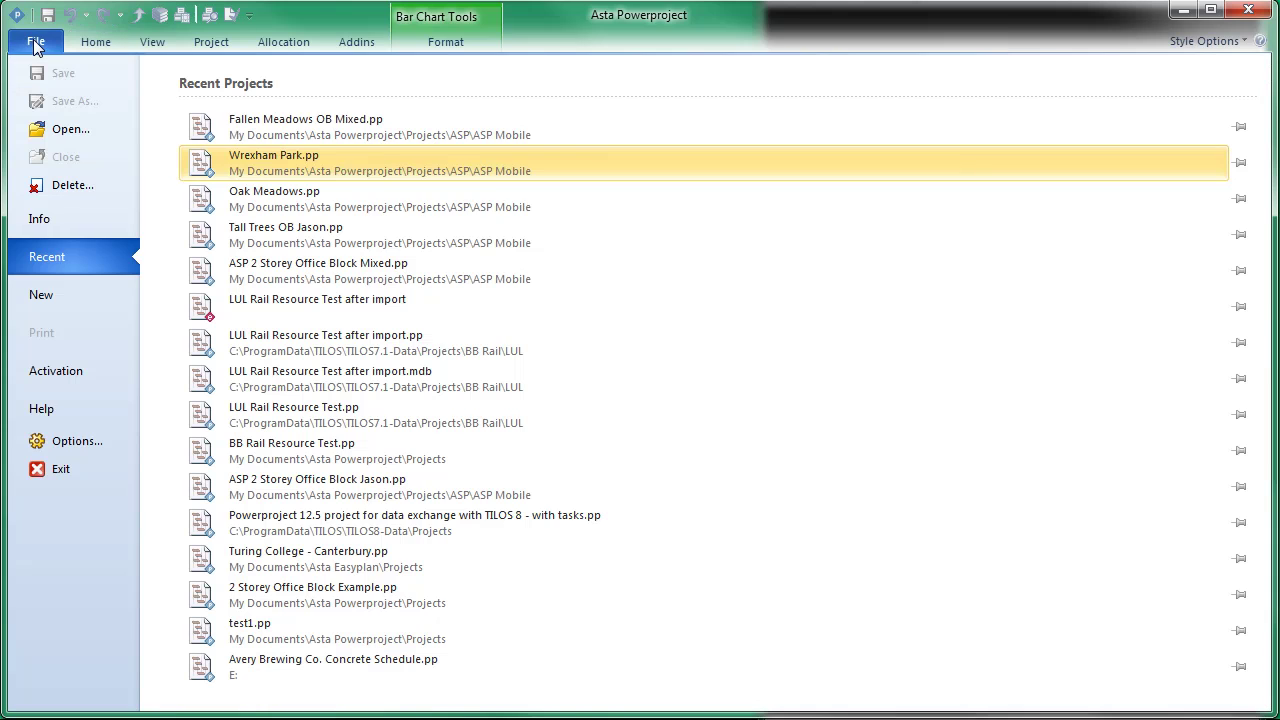
click(338, 164)
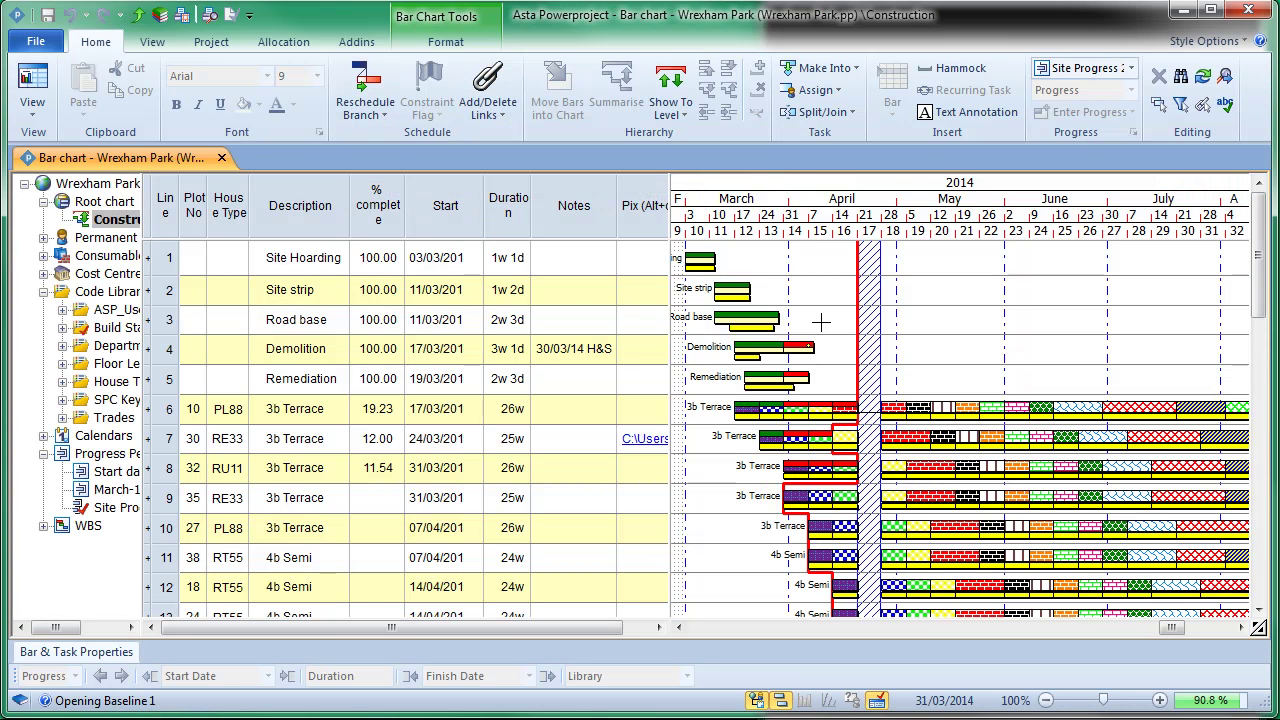
- Recolour the red Site Progress 20/04/2014 progress line to blue
double_click(858, 318)
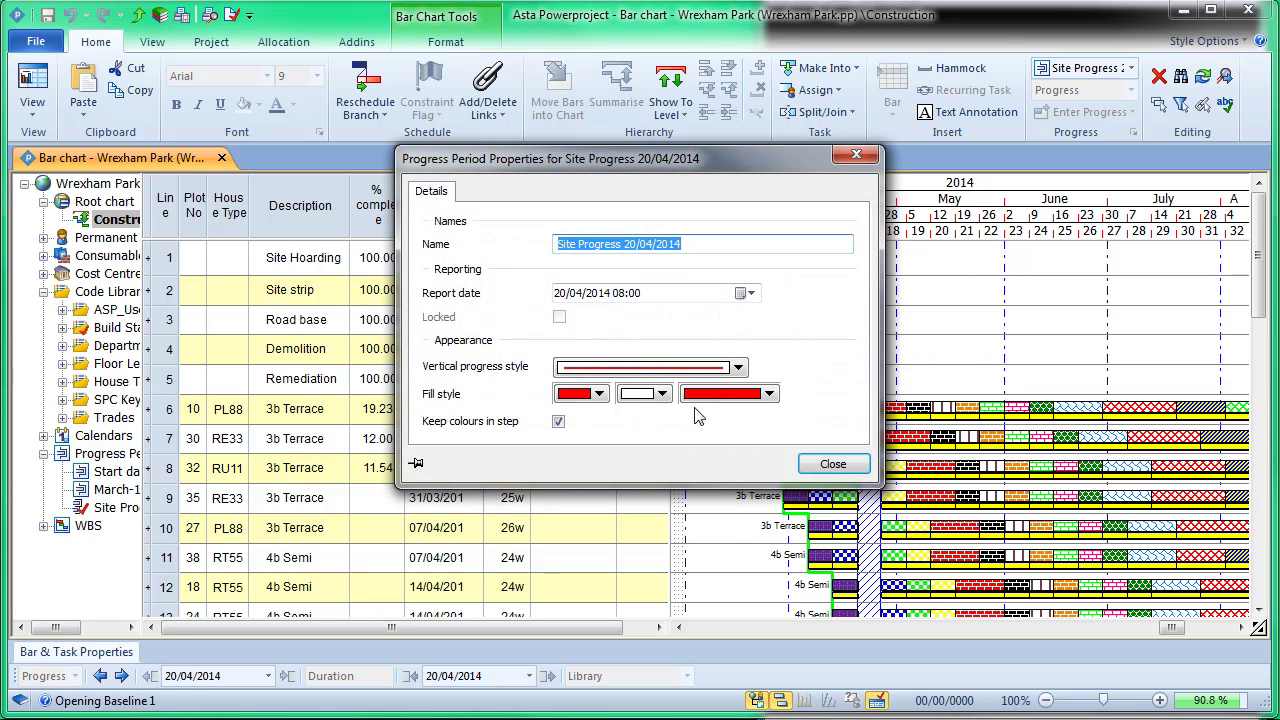
click(599, 394)
click(630, 424)
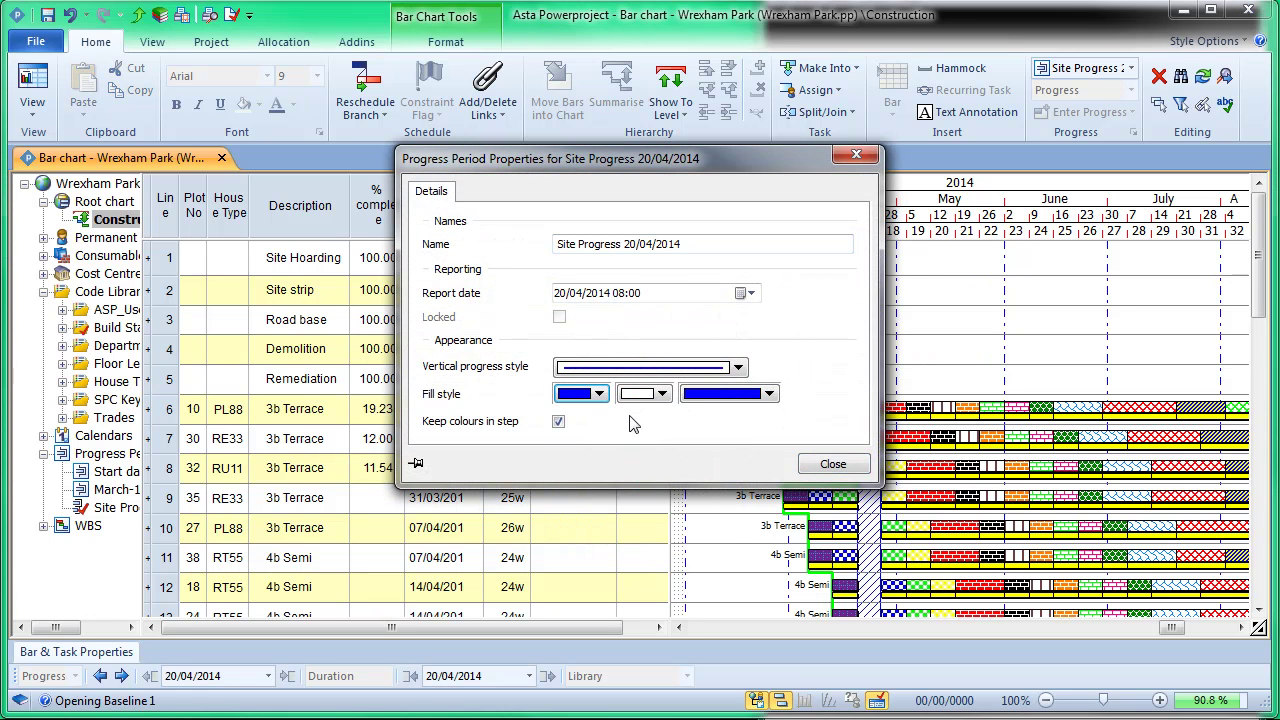
click(834, 464)
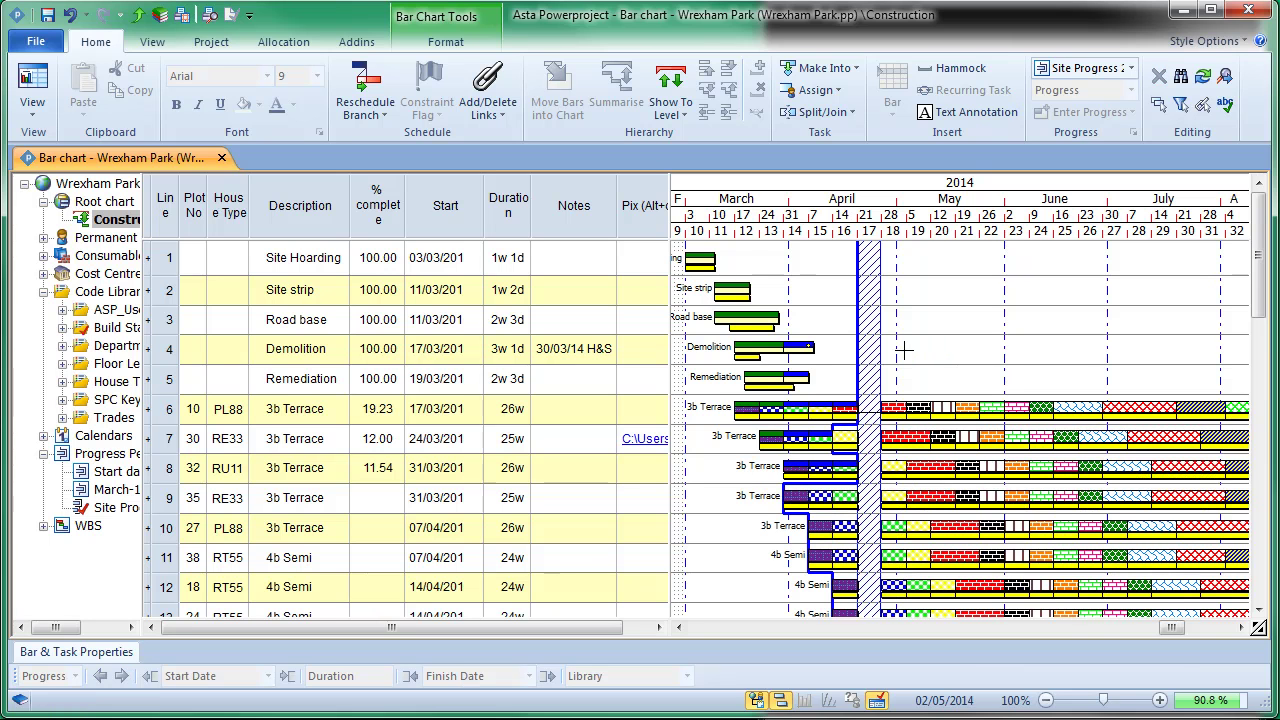
- Set the row 9 bar segment to 100% and row 8's 03 Block Beam segment to 0%
scroll(903, 349, down, 2)
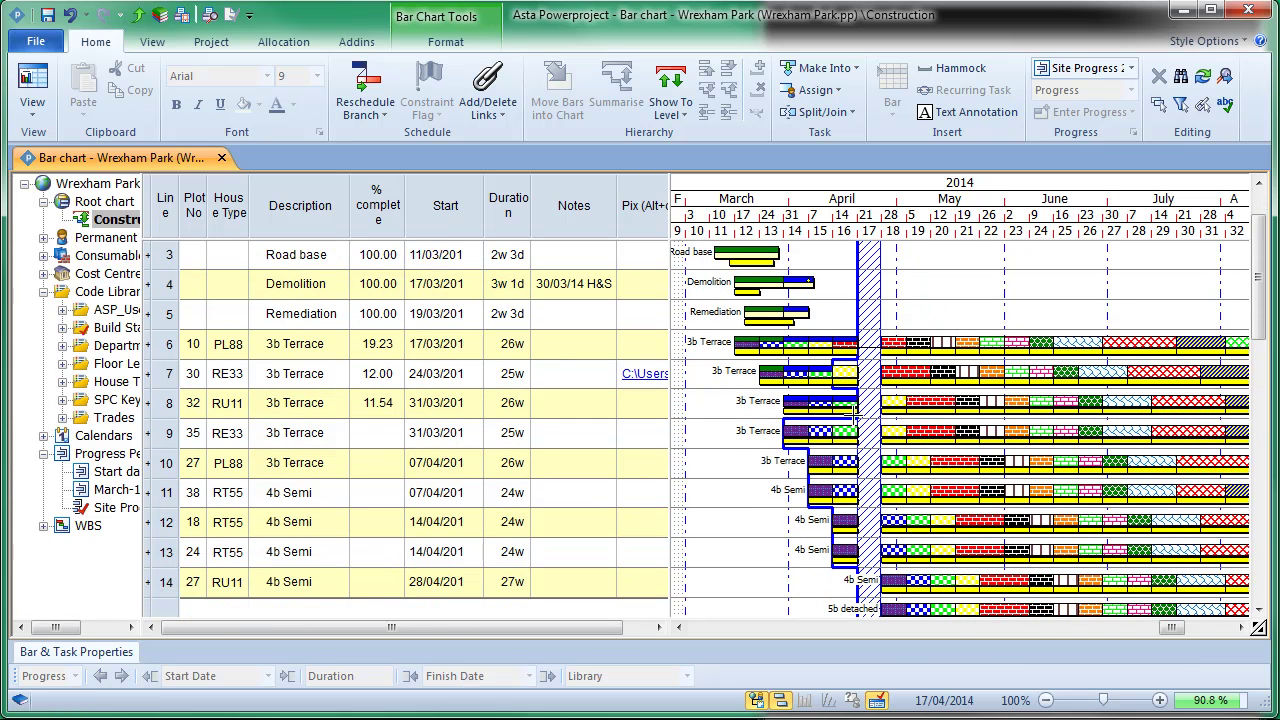
click(798, 430)
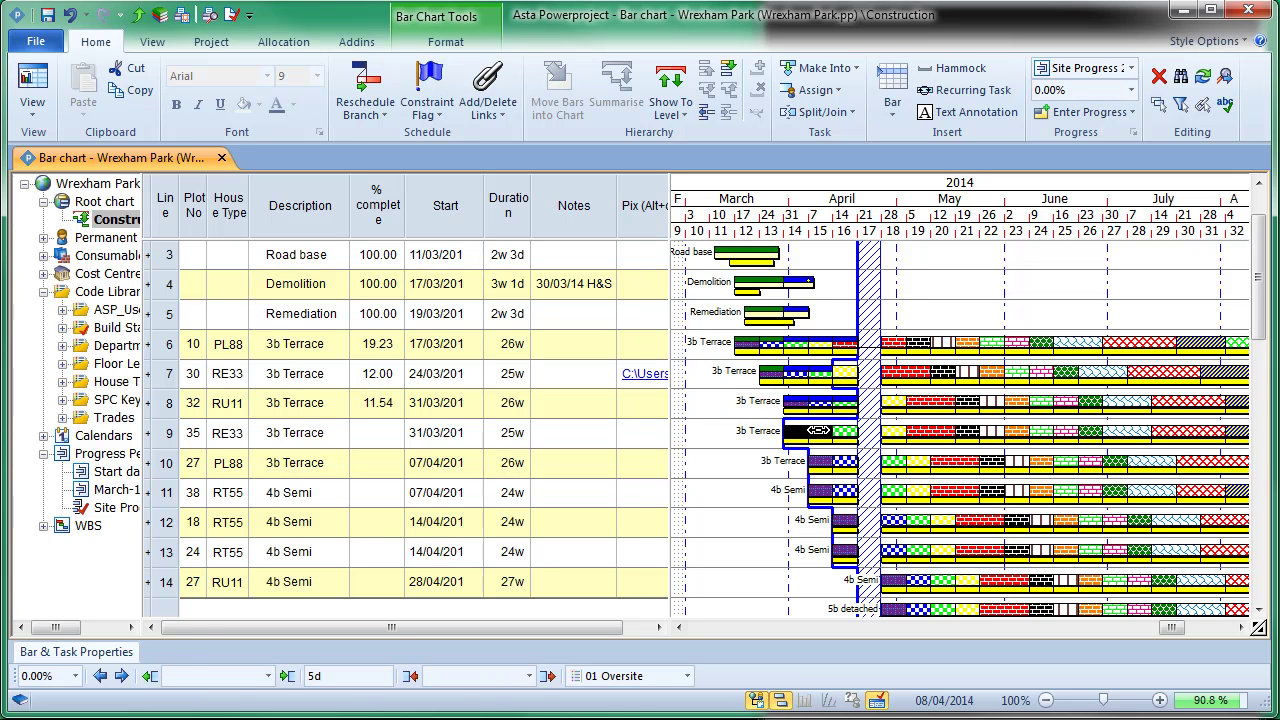
click(72, 676)
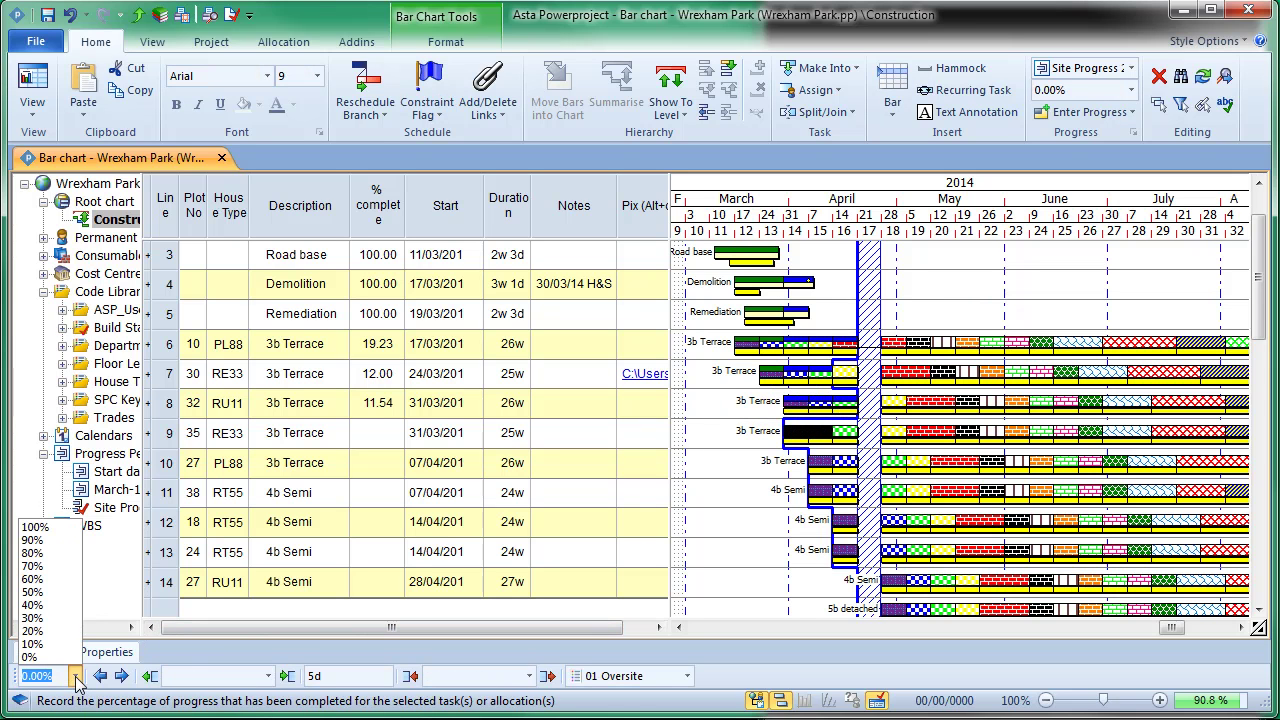
click(38, 527)
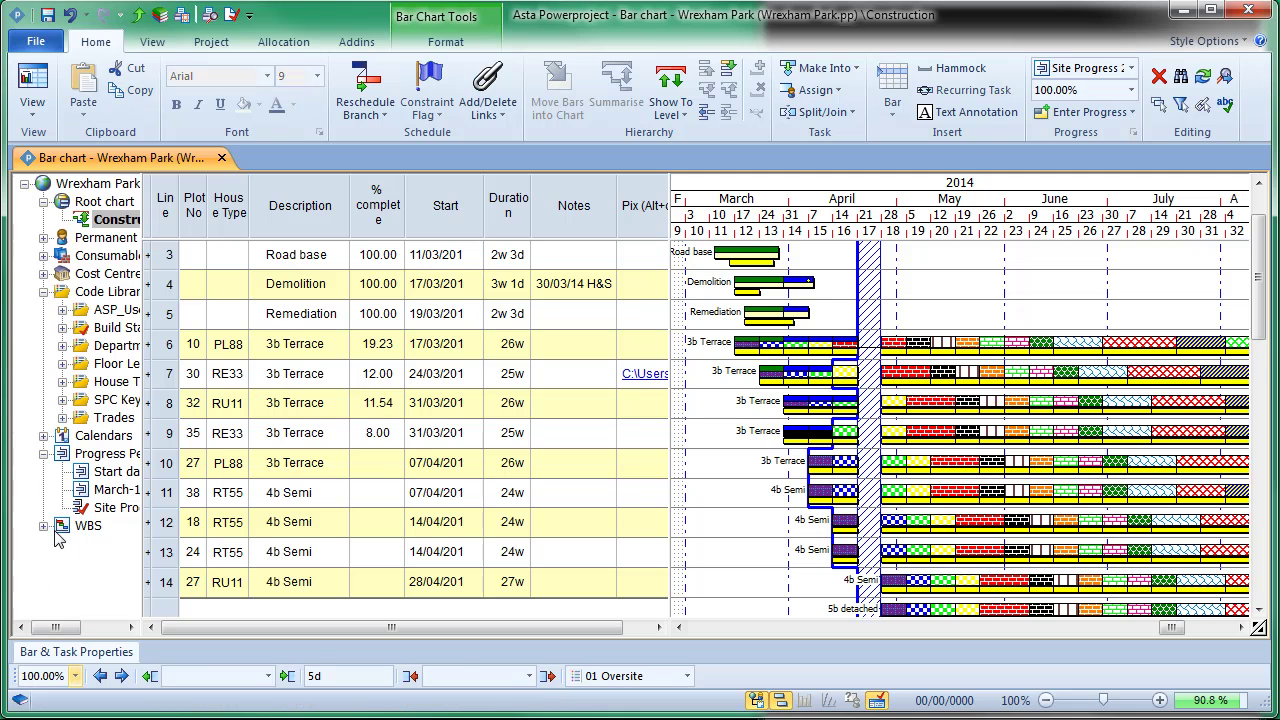
click(848, 406)
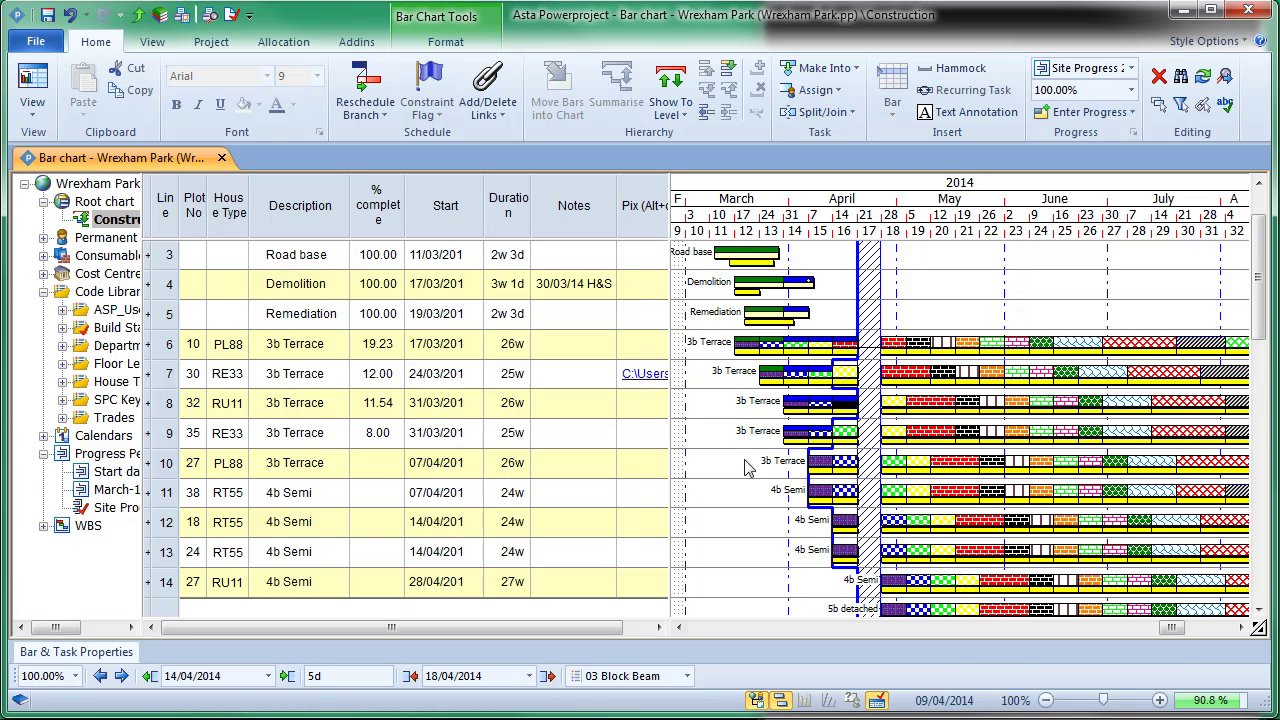
click(74, 676)
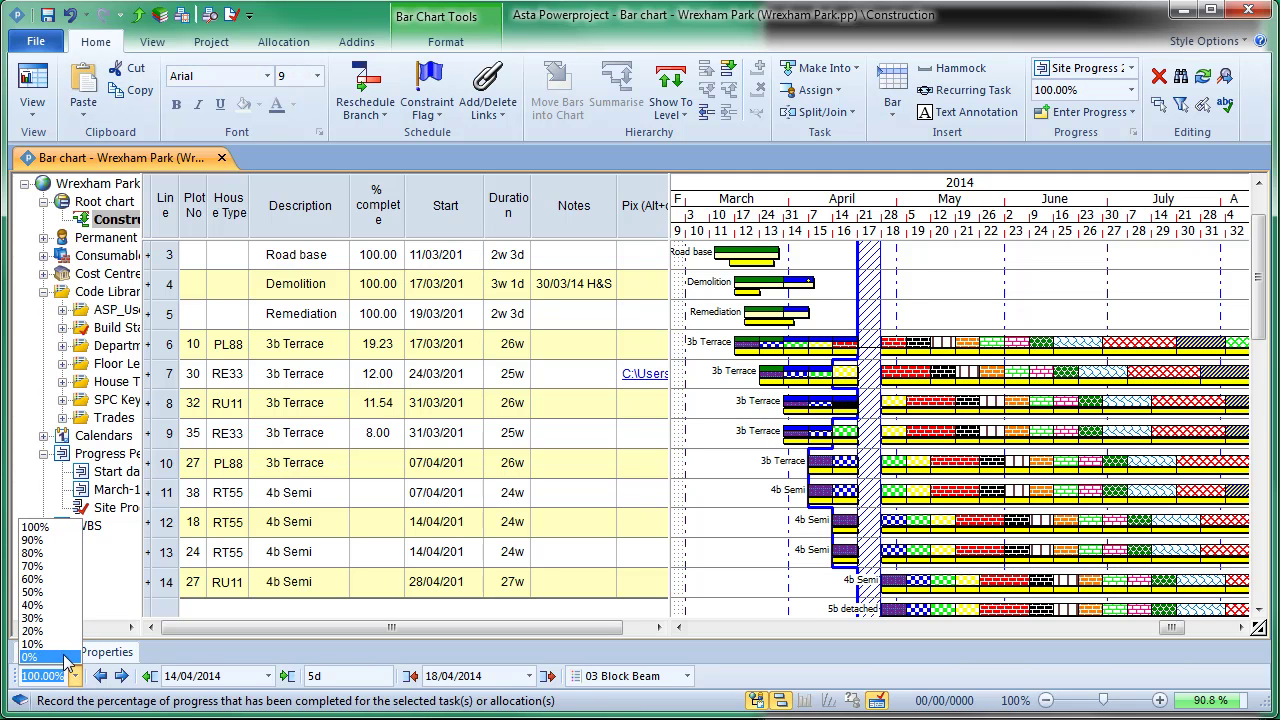
click(66, 660)
click(741, 511)
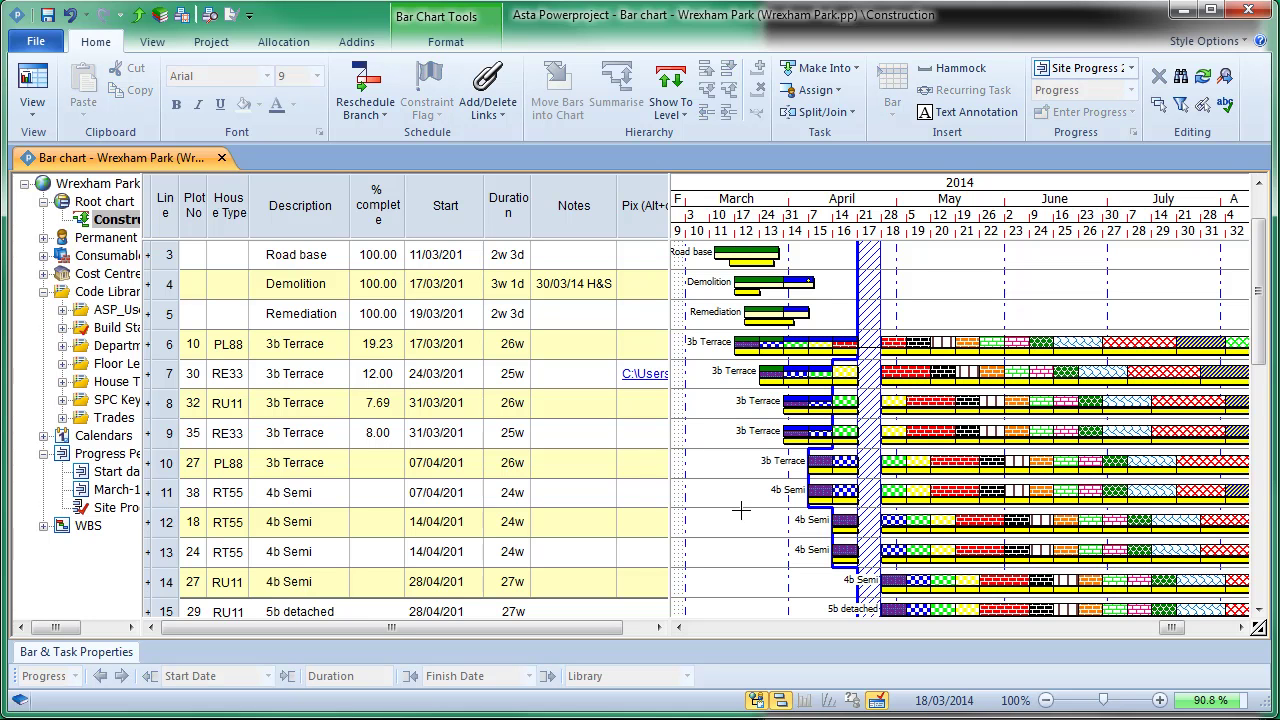
- Close the saved Wrexham Park project from the File page
scroll(741, 511, up, 1)
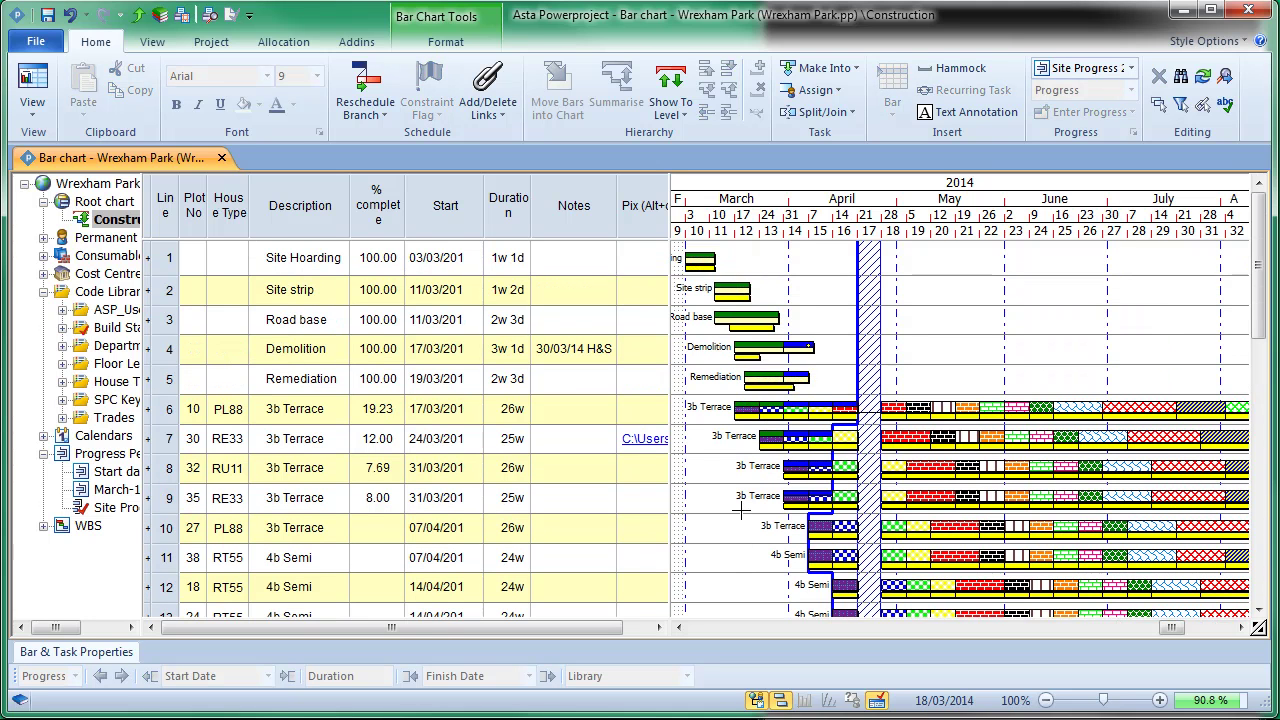
click(35, 41)
click(72, 156)
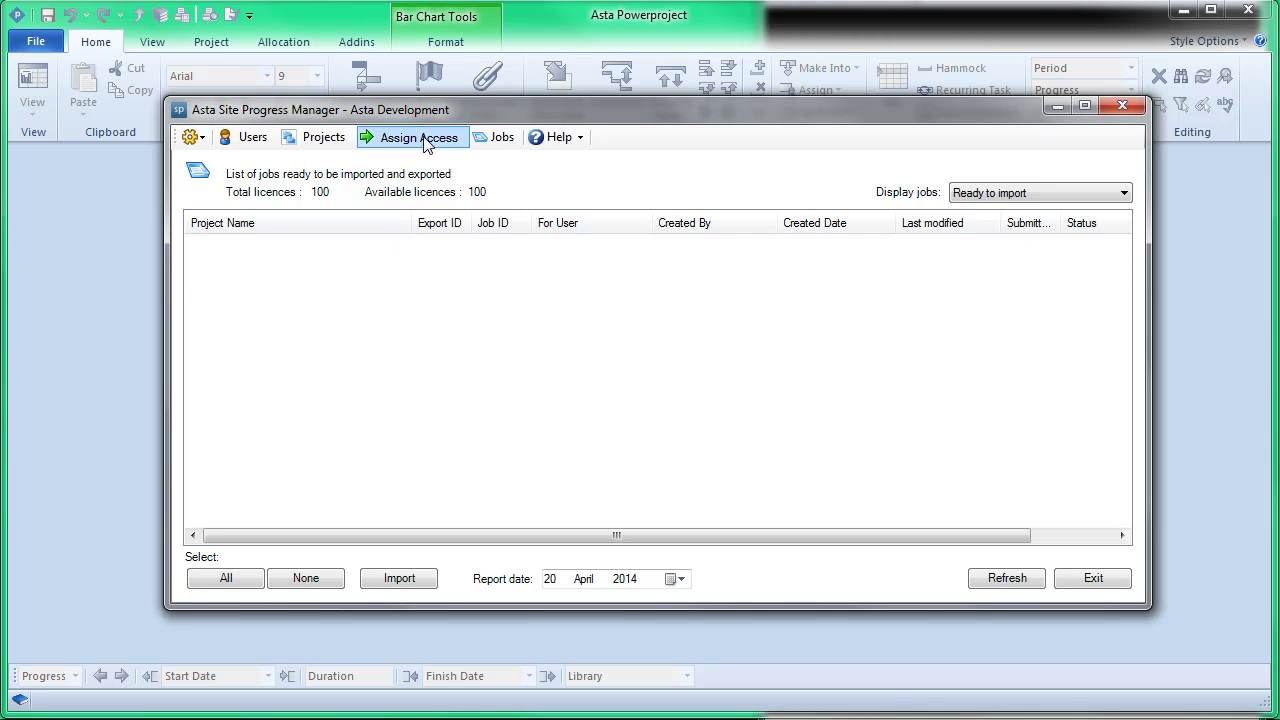
- Show jobs Ready to export and tick Wrexham Park Development and the first Fallen Meadows job
click(995, 195)
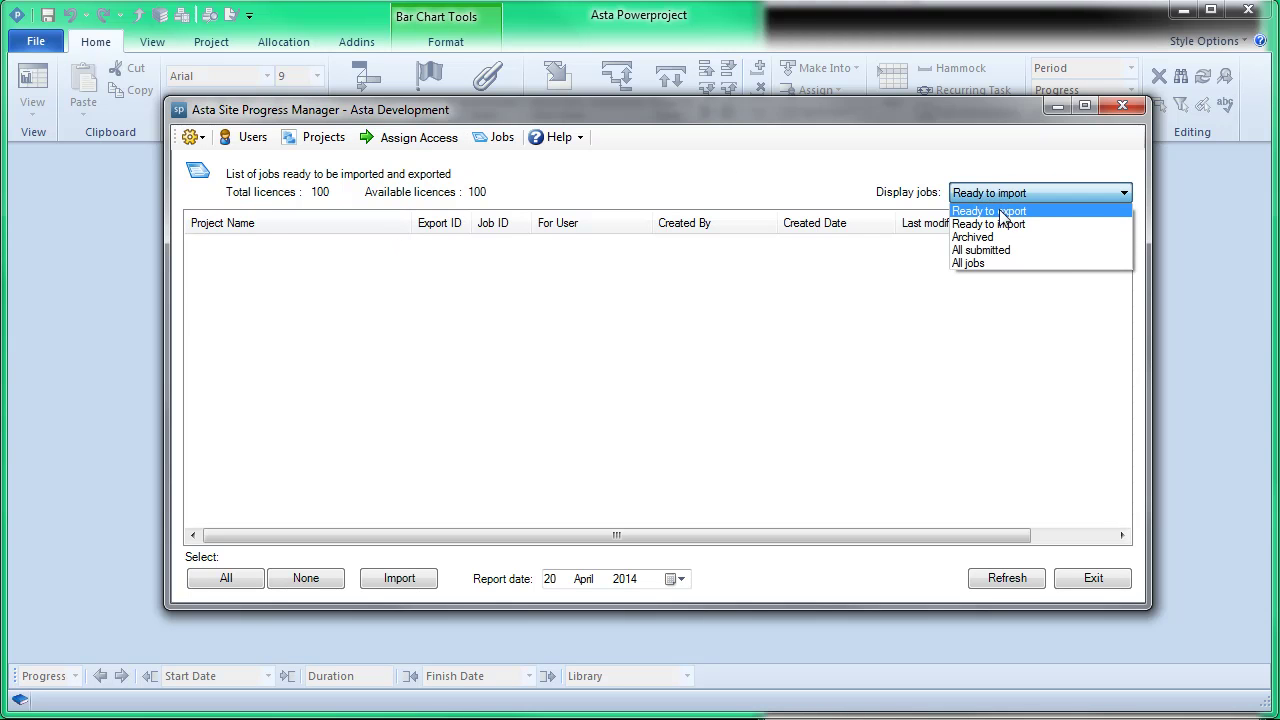
click(1001, 219)
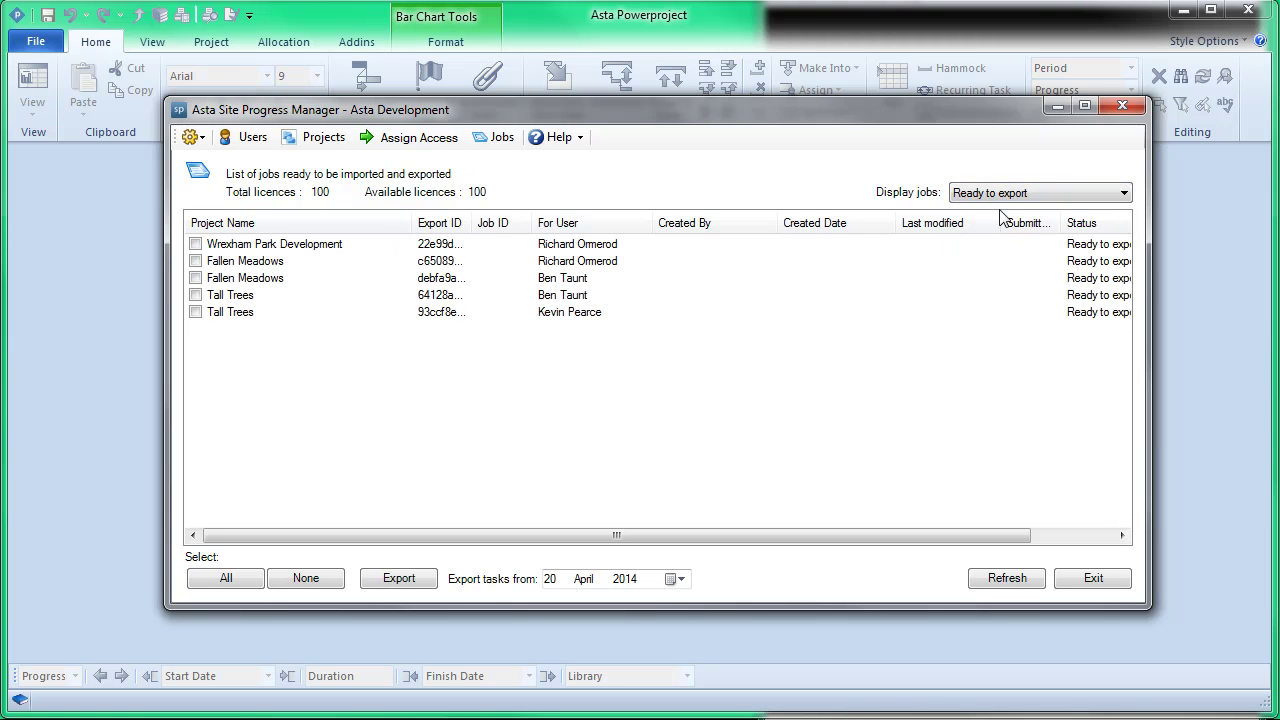
click(195, 244)
click(195, 261)
click(248, 140)
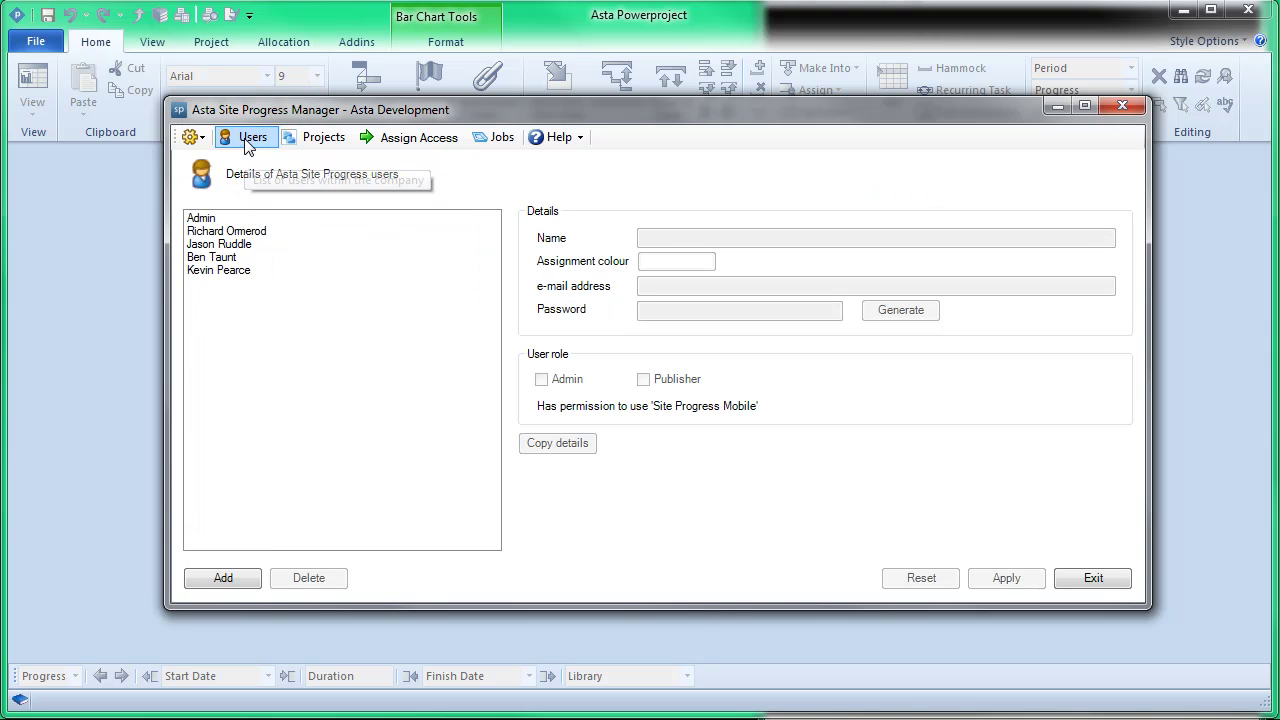
click(323, 138)
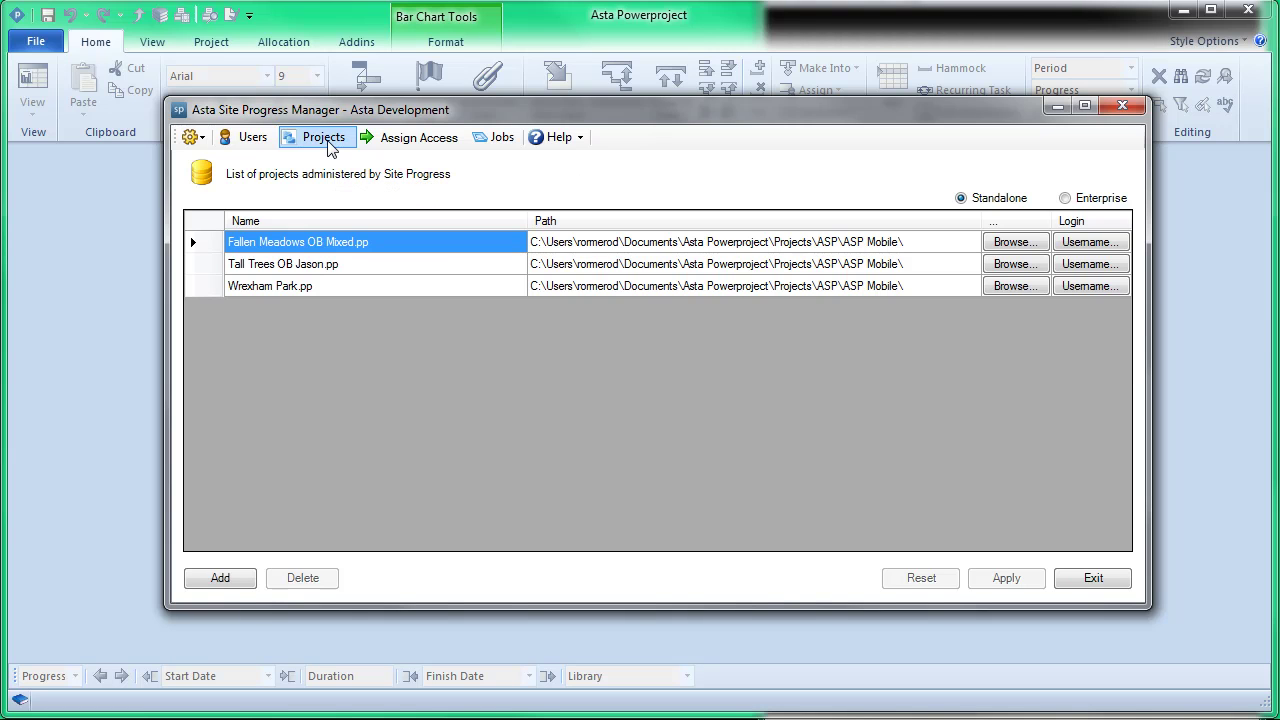
click(405, 145)
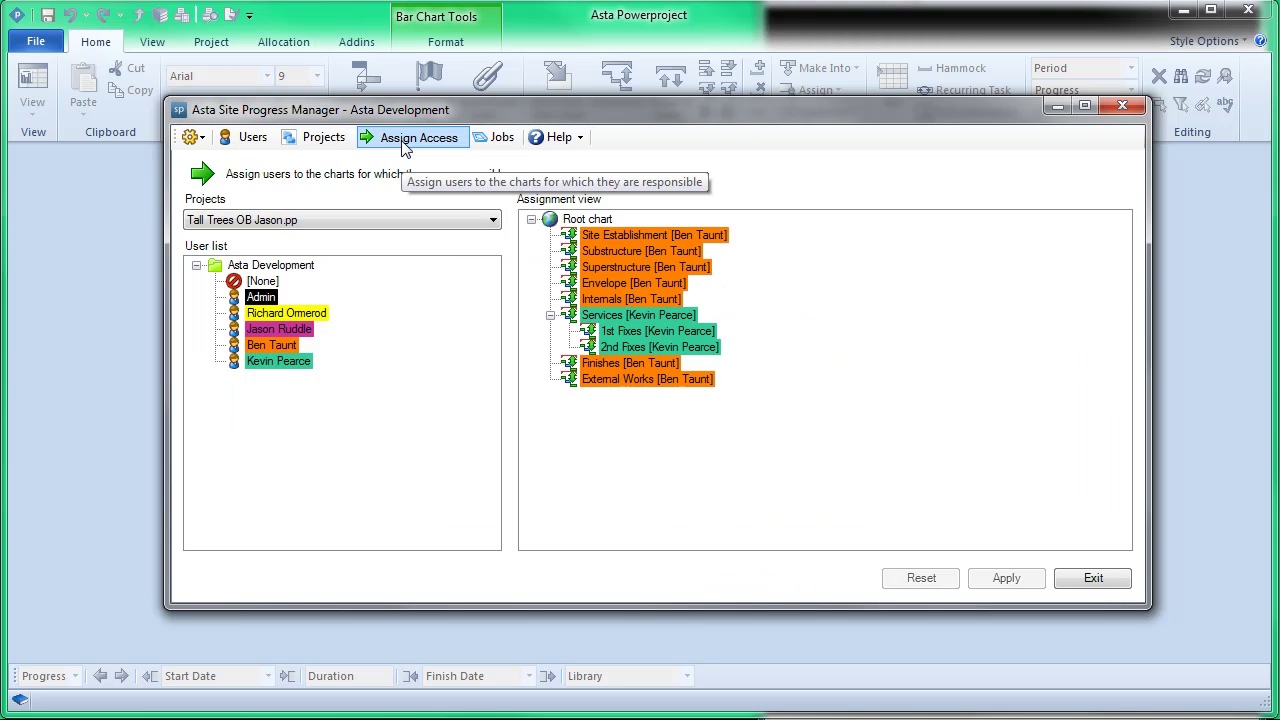
click(489, 140)
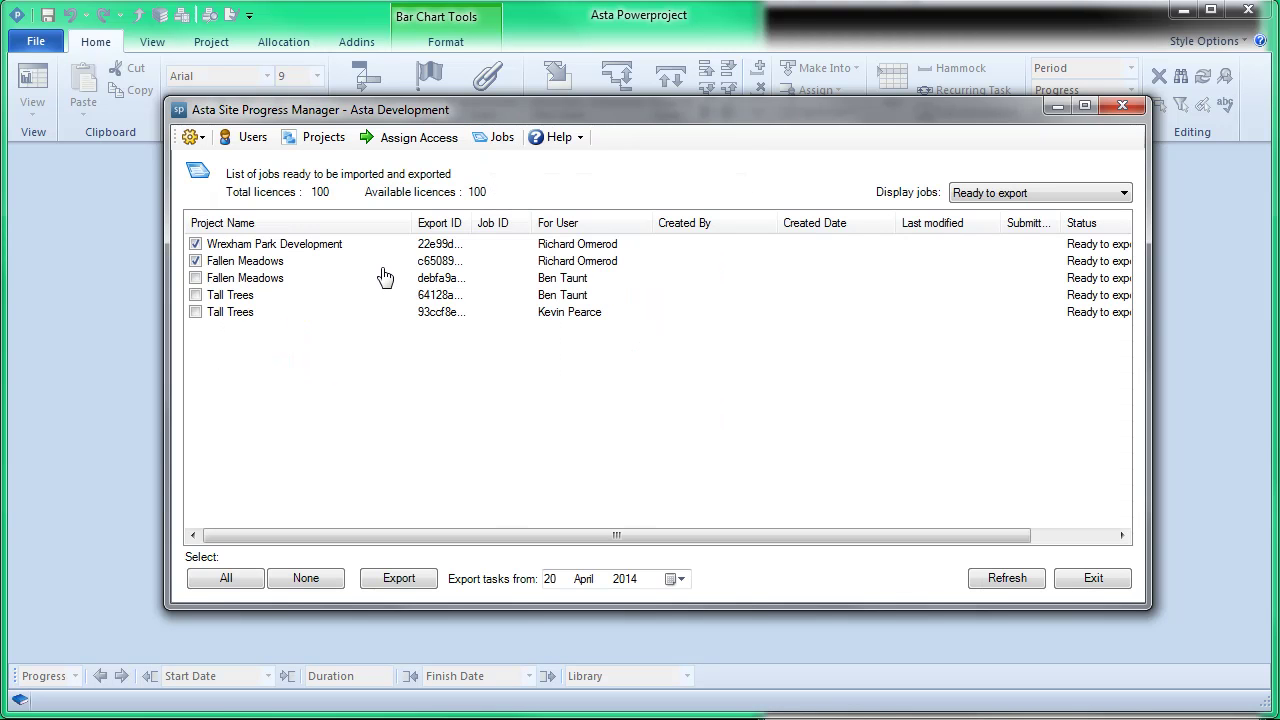
- Open Site Progress Manager's Settings and view Export Settings (tasks up to 10 days ahead)
click(203, 140)
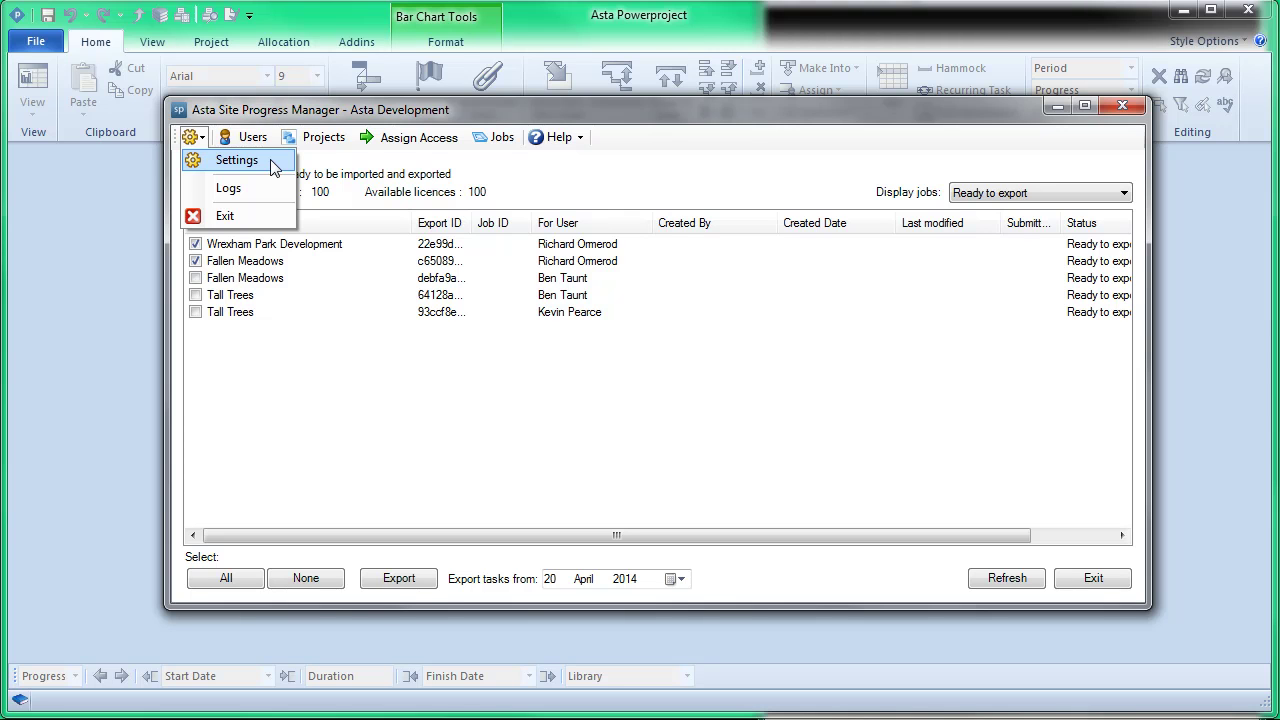
click(274, 168)
drag(398, 110, 510, 116)
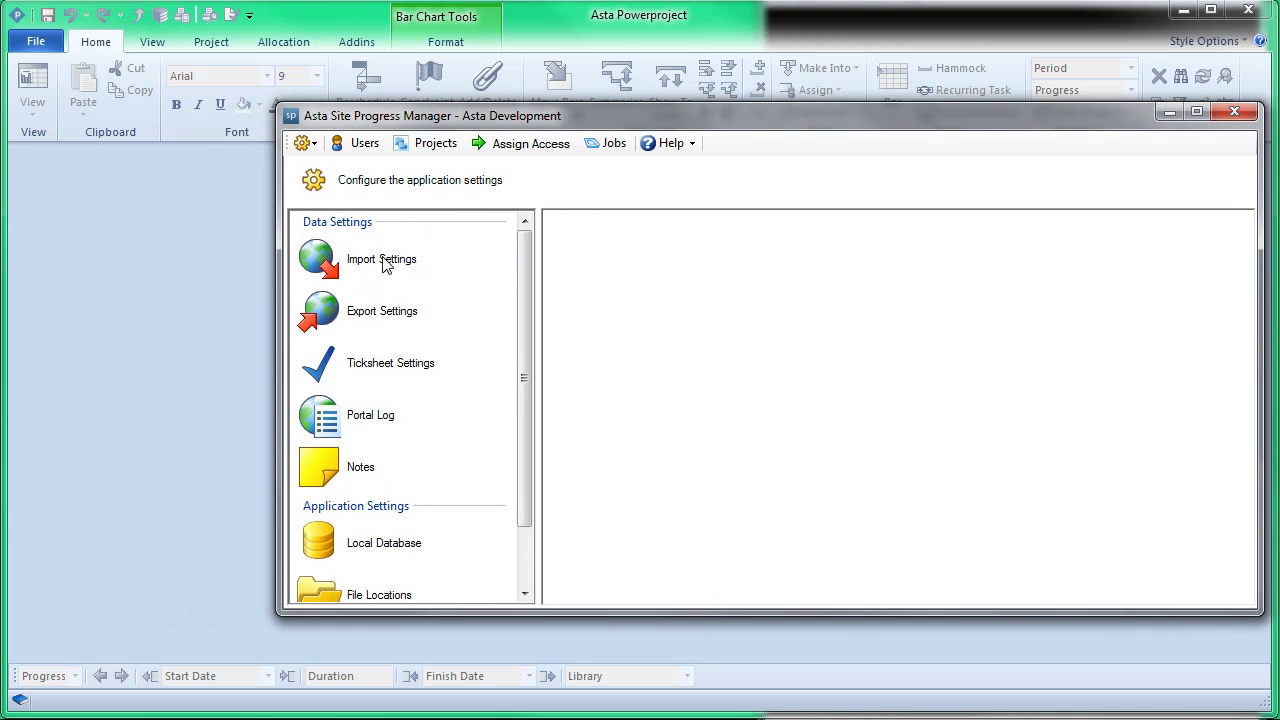
click(381, 313)
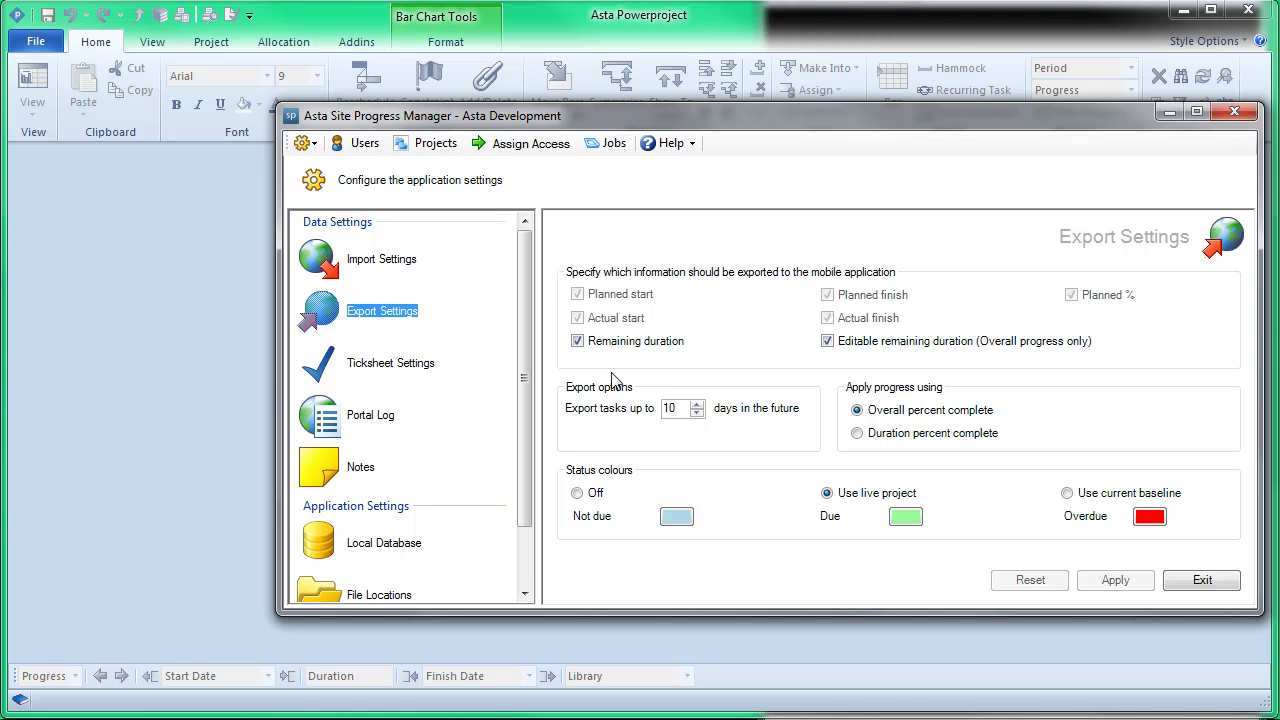
click(631, 343)
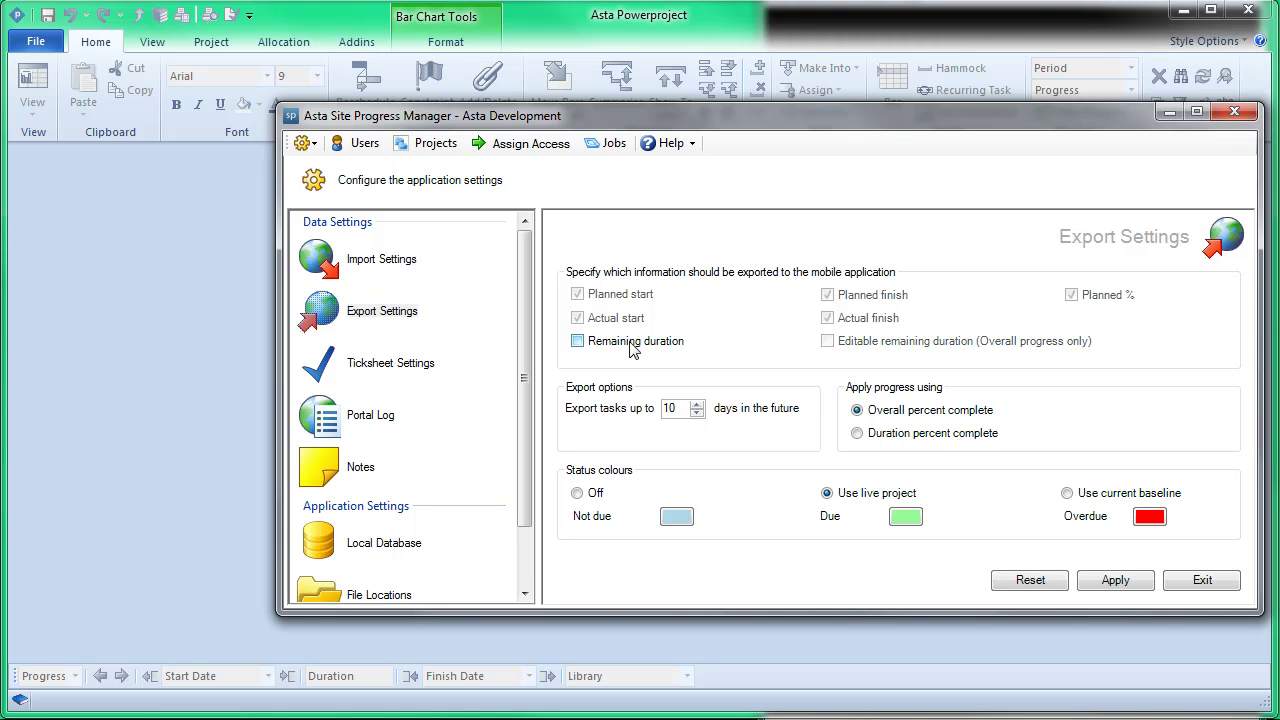
click(631, 343)
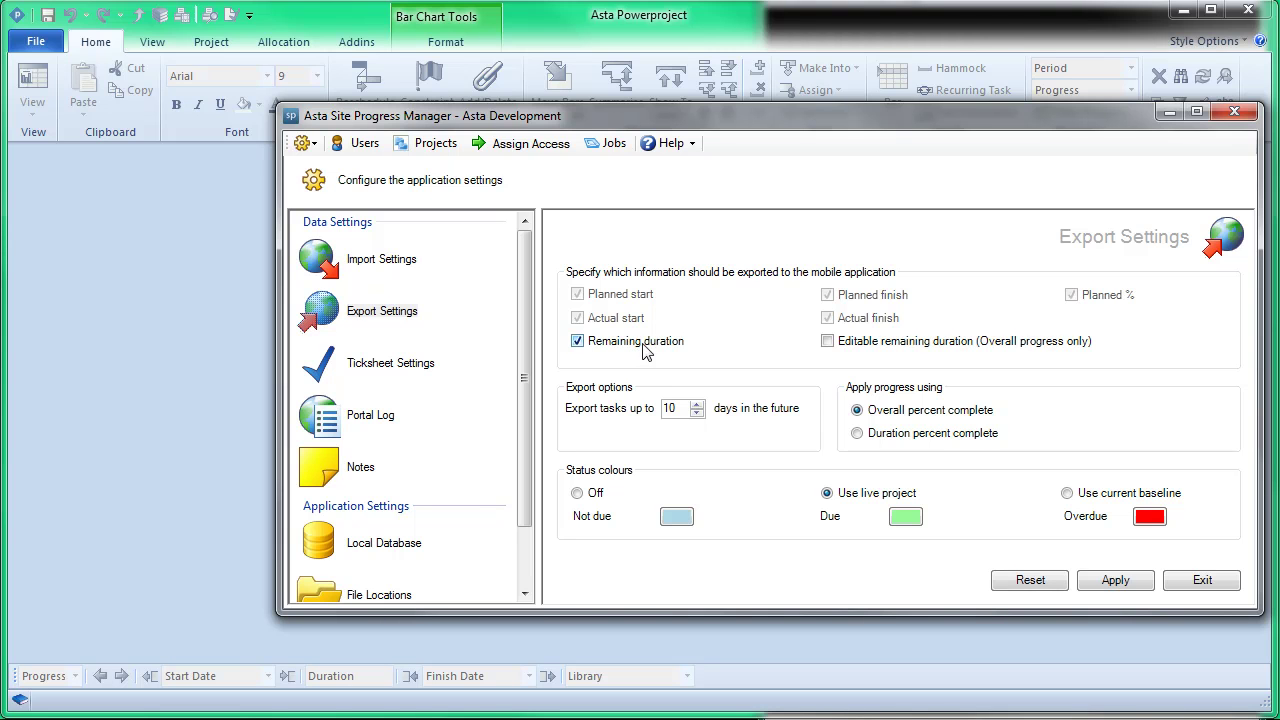
click(866, 344)
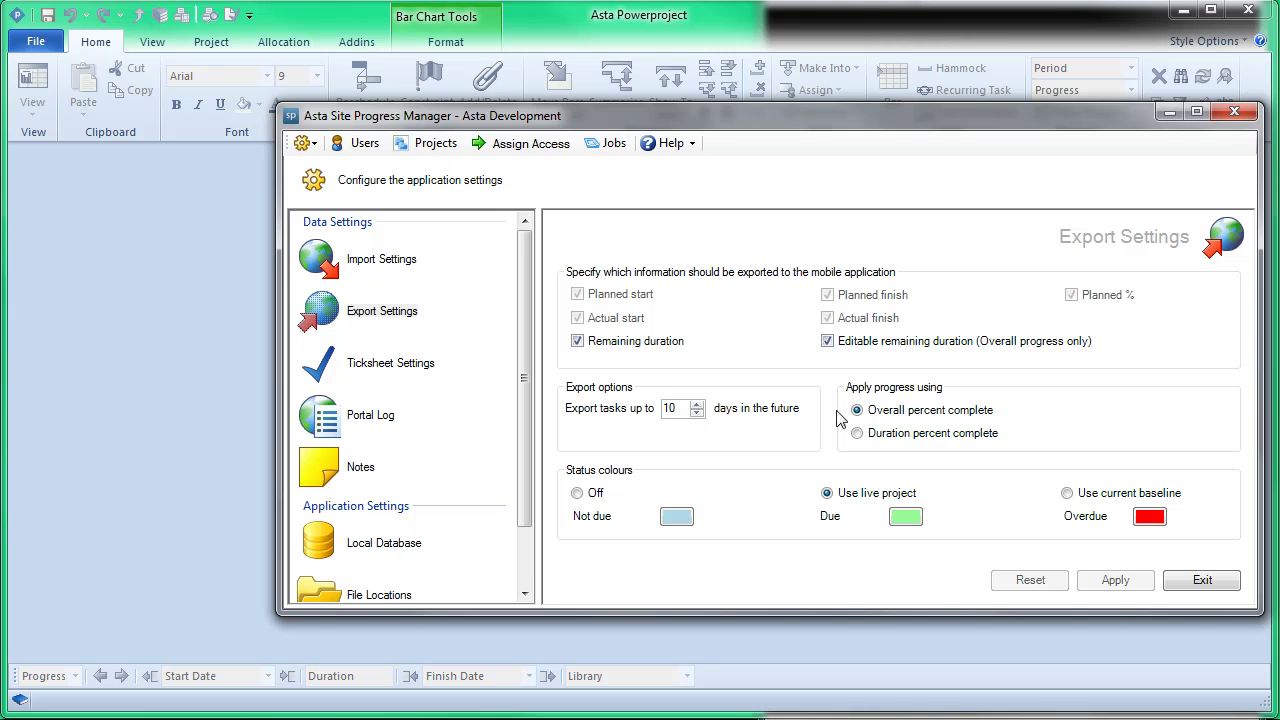
drag(682, 409, 662, 407)
- Review Import Settings, trying a single progress period, then reverting to a new period per import
click(383, 262)
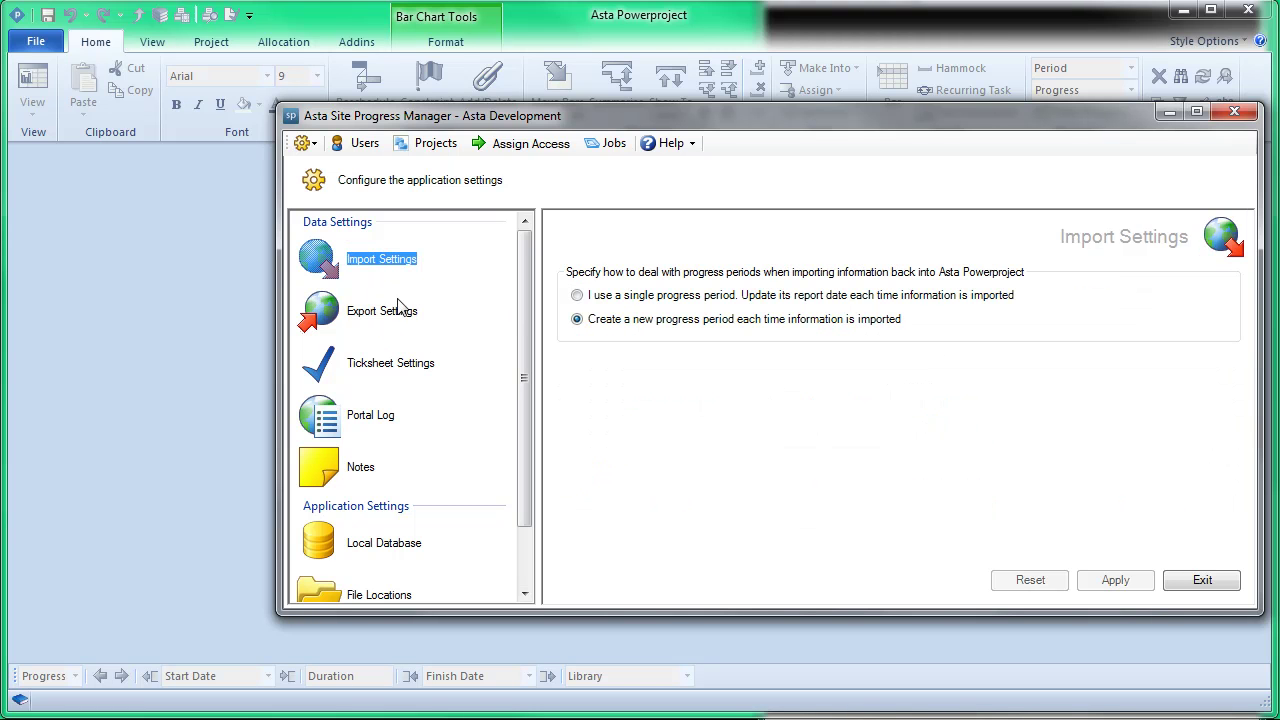
click(626, 297)
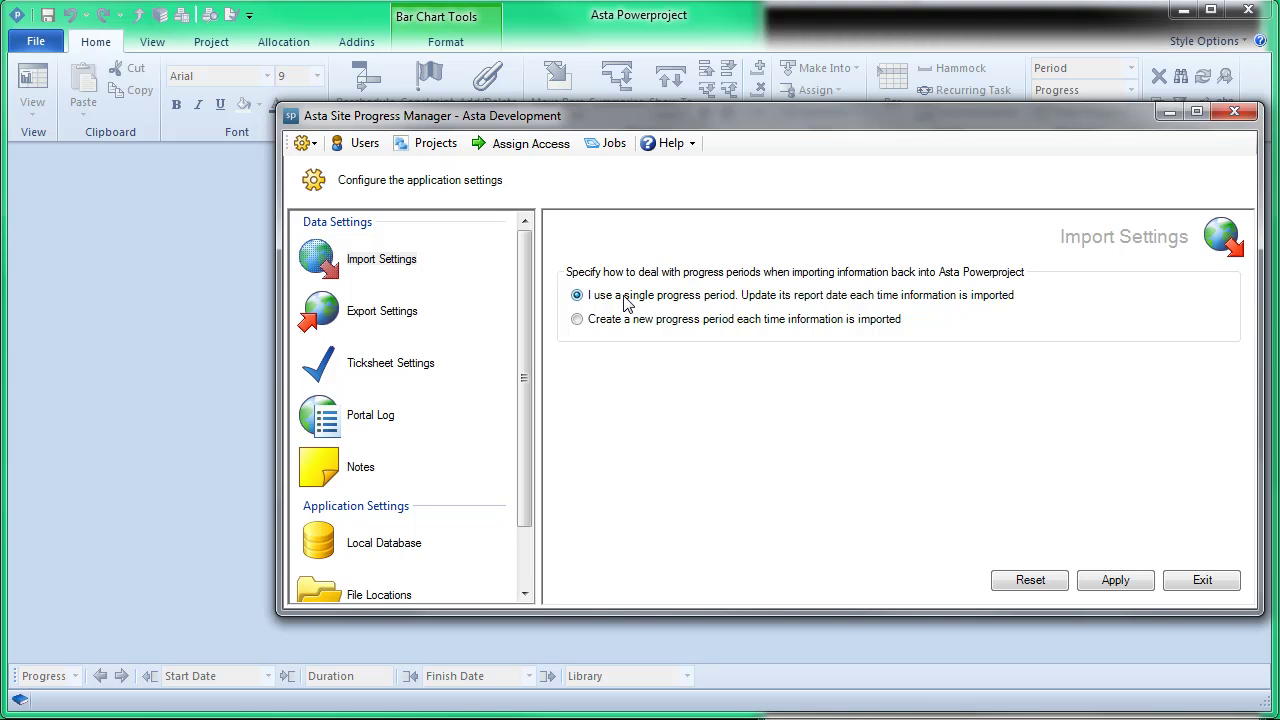
click(635, 326)
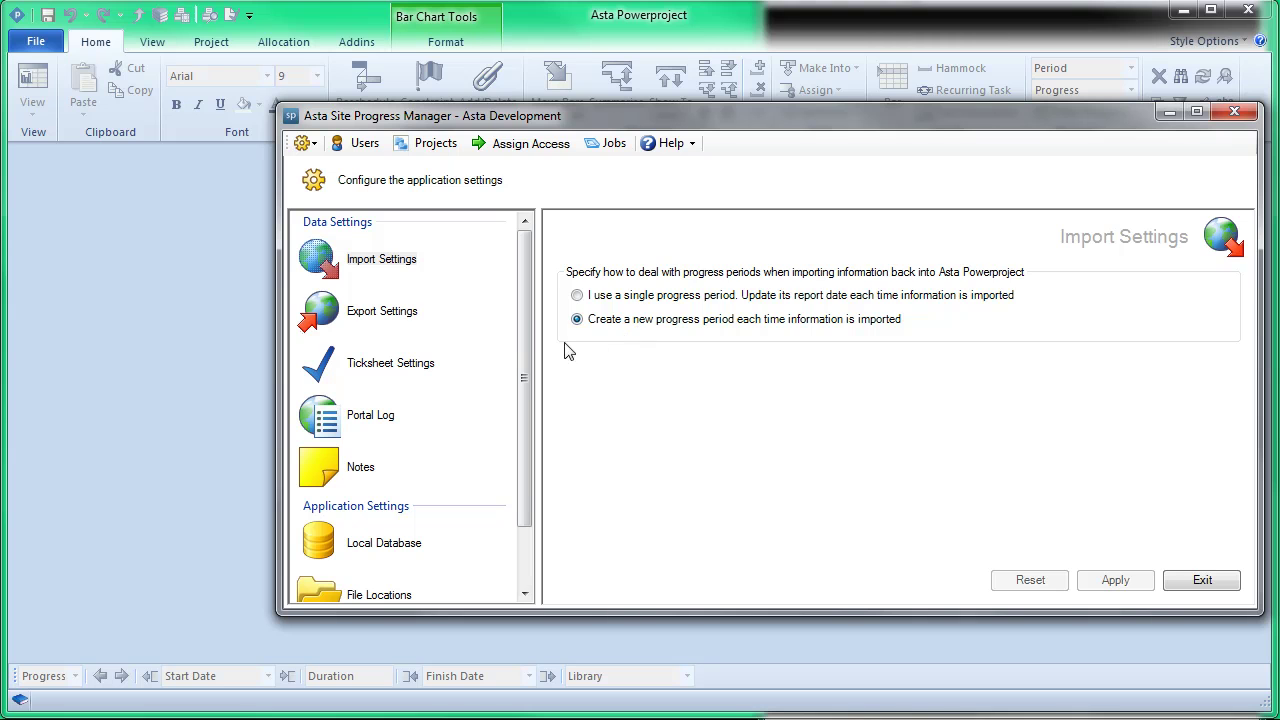
- Review Ticksheet Settings, highlighting the Build Stages library name, and return to Powerproject
click(408, 366)
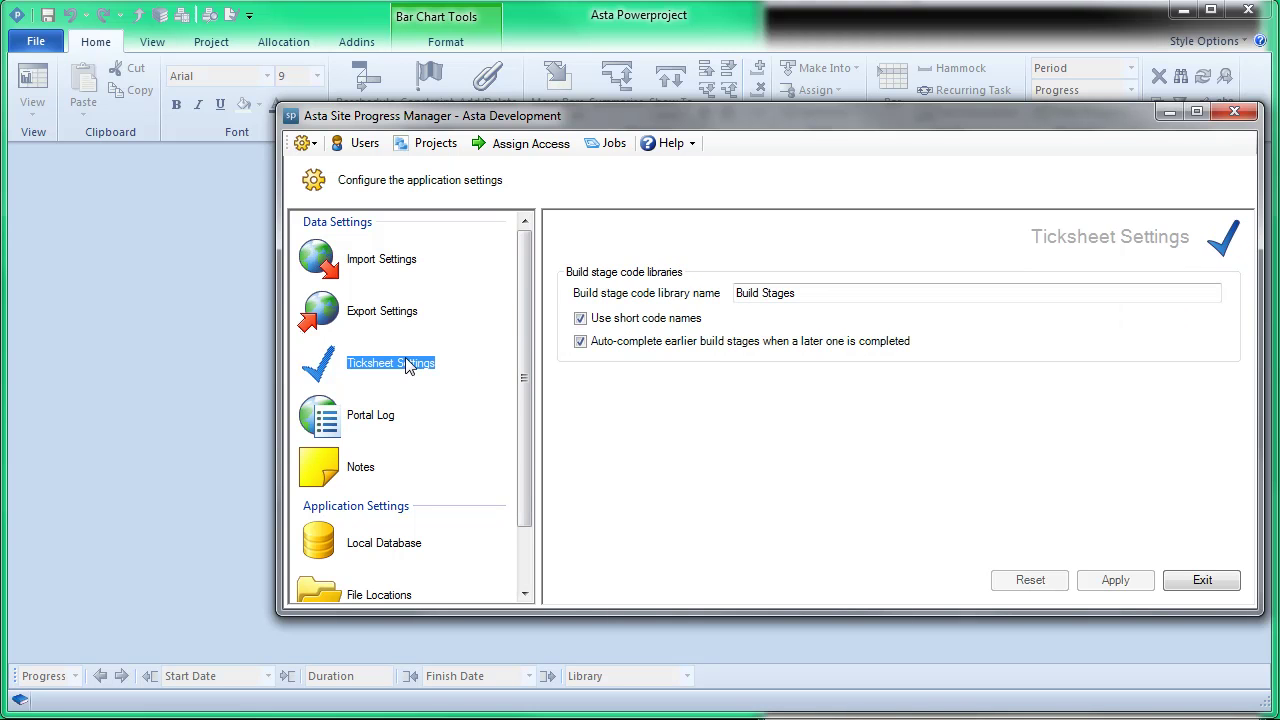
drag(808, 296, 733, 292)
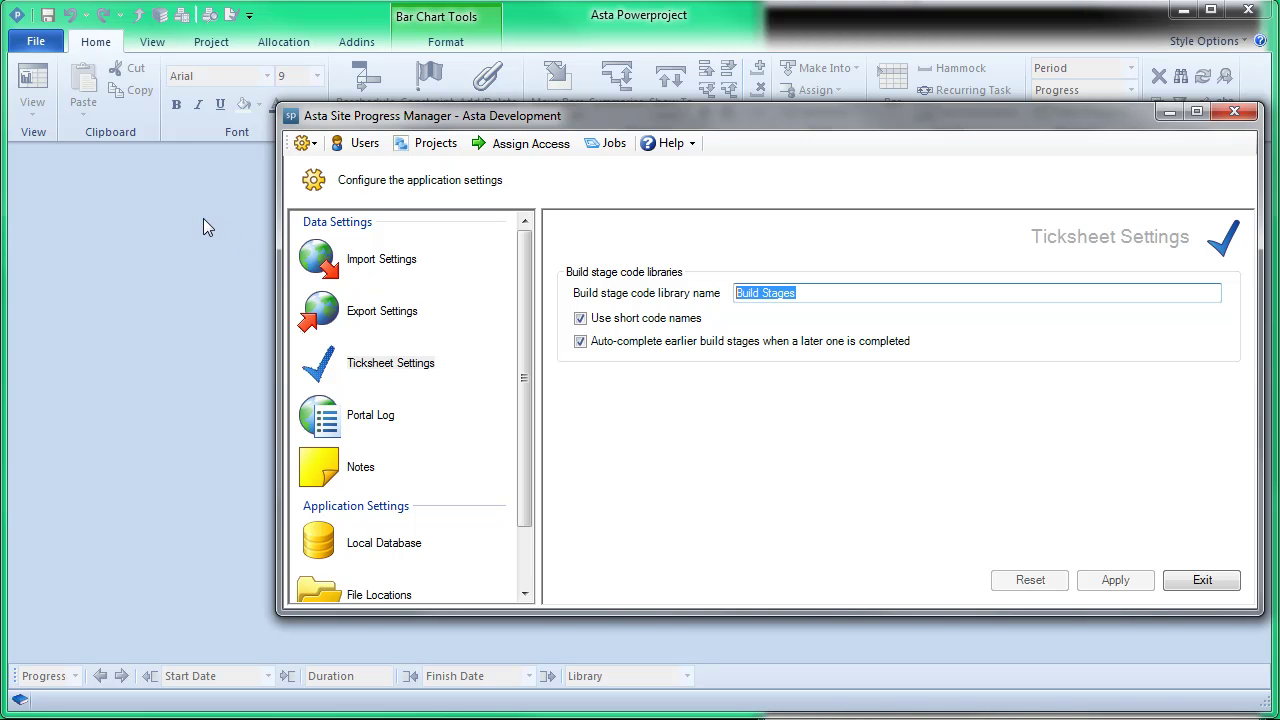
click(203, 218)
- Open Wrexham Park.pp and expand its Build Stages code library with the tree widened
click(45, 44)
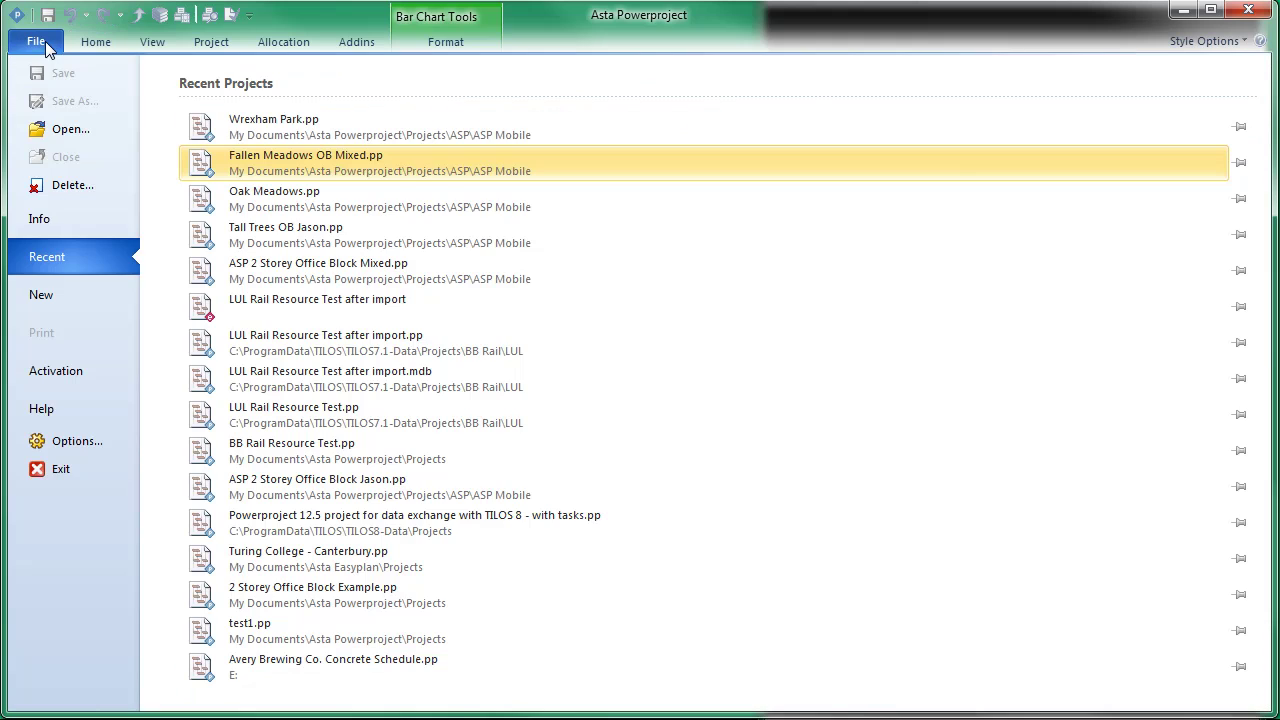
click(265, 124)
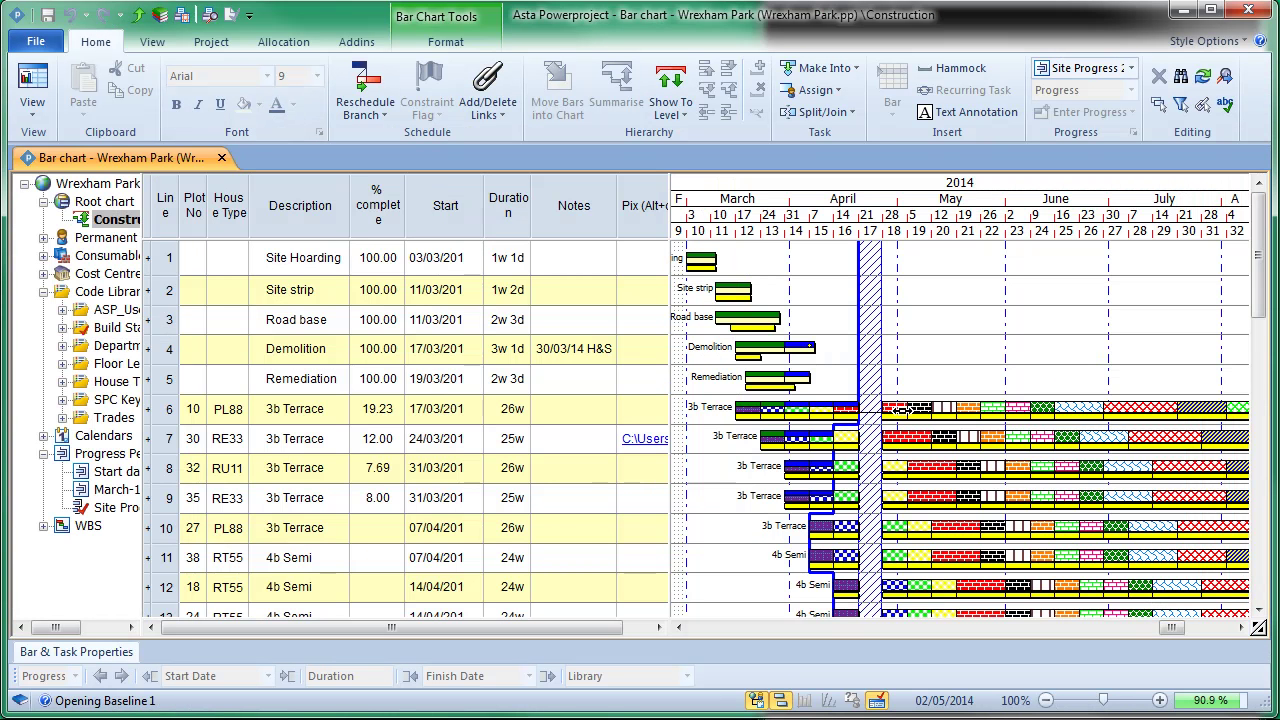
click(64, 328)
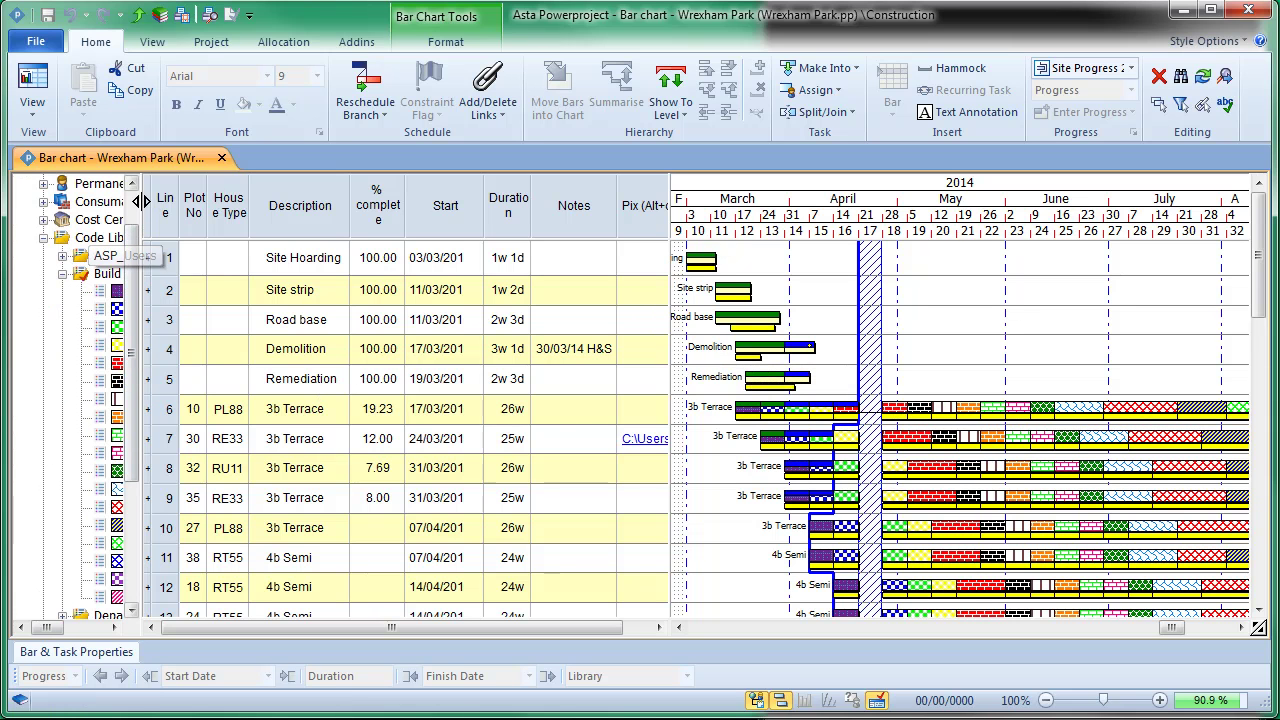
drag(142, 201, 261, 201)
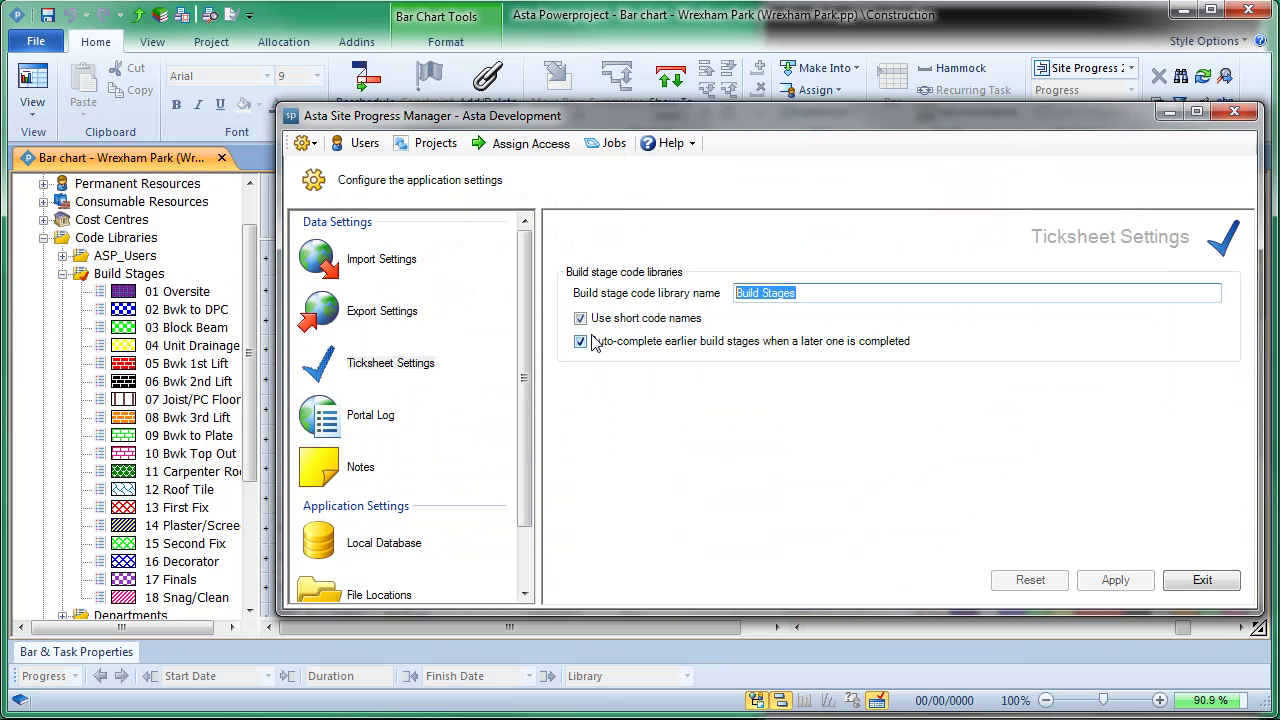
- Move the Site Progress Manager window down and highlight its Build Stages library name
drag(672, 118, 672, 148)
click(812, 322)
drag(812, 322, 730, 322)
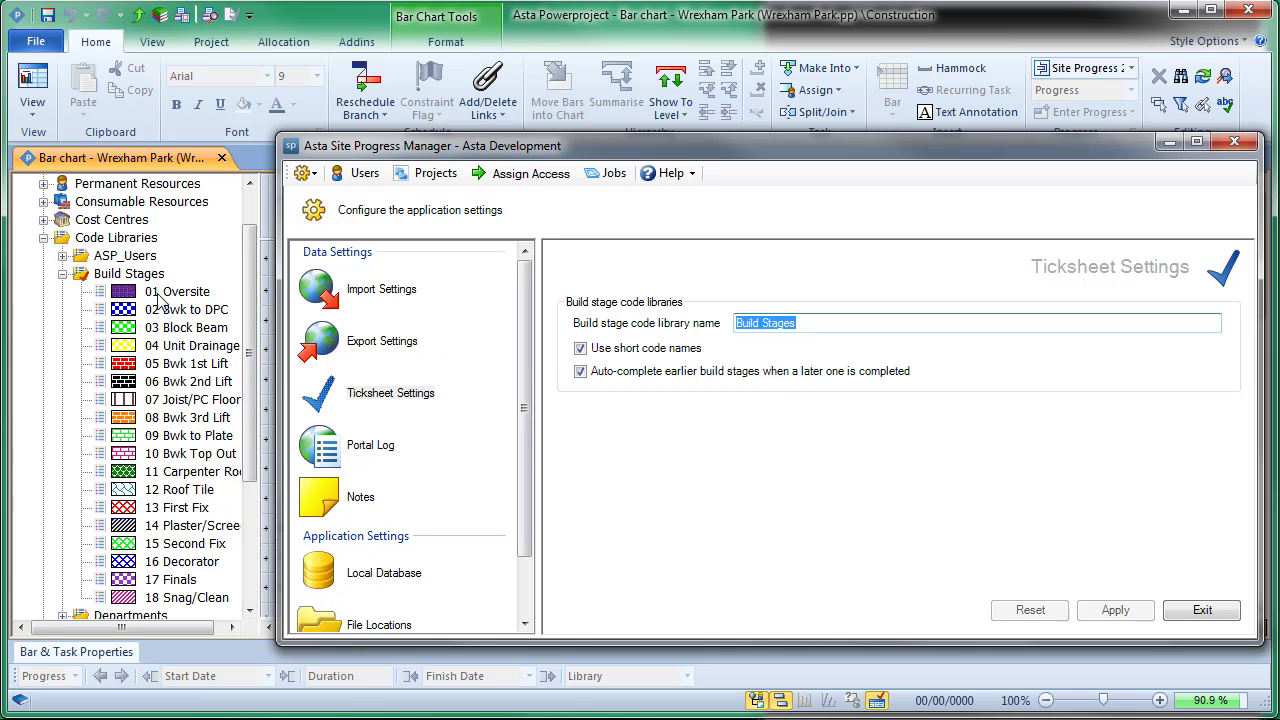
right_click(187, 296)
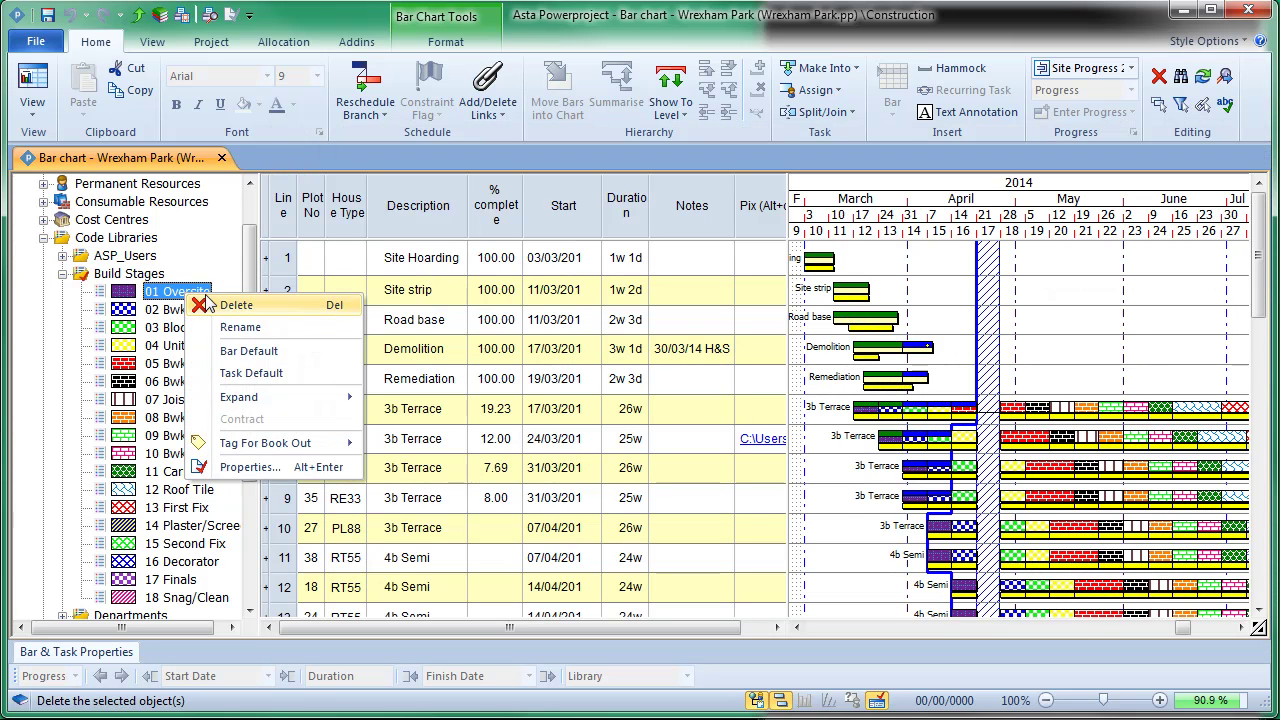
click(280, 470)
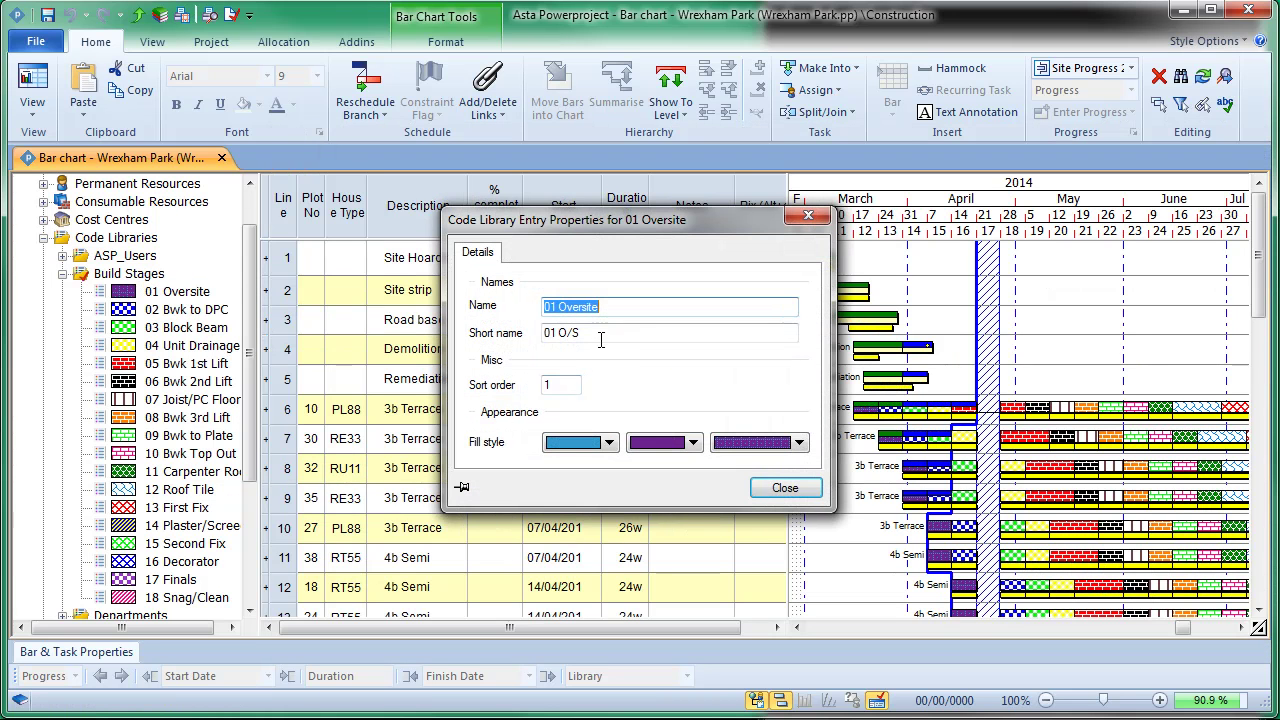
key(Tab)
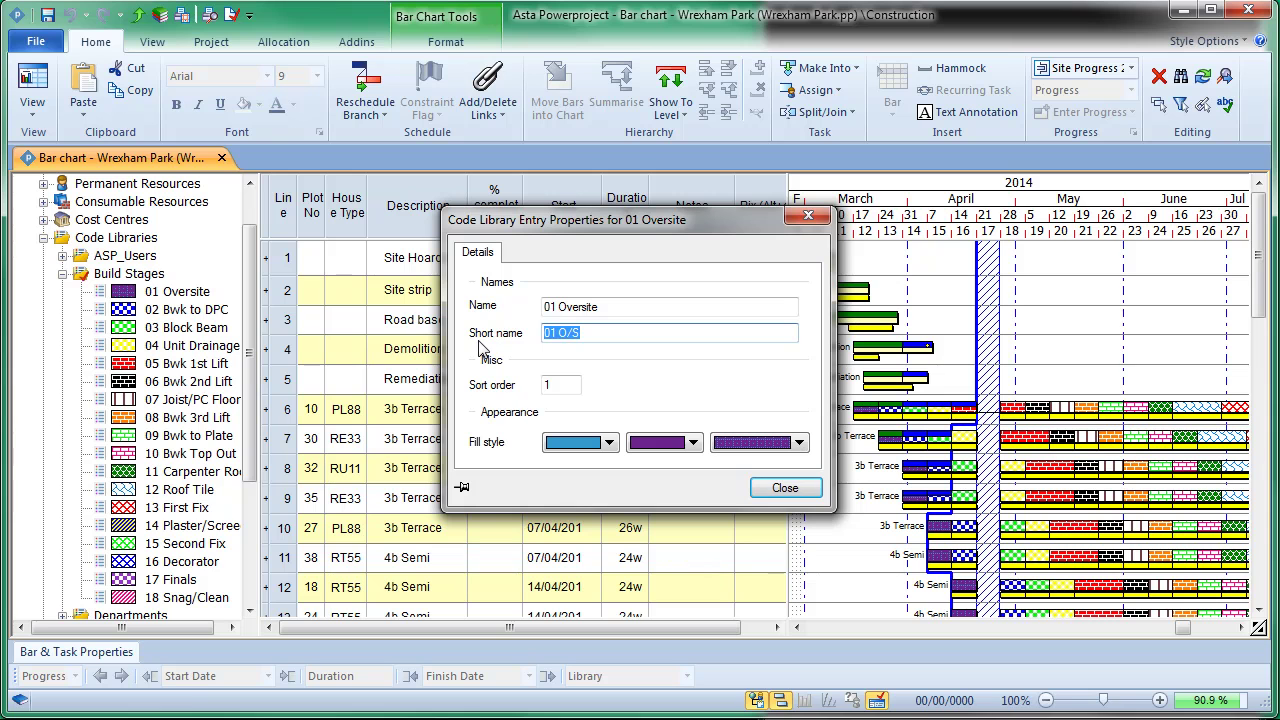
click(785, 488)
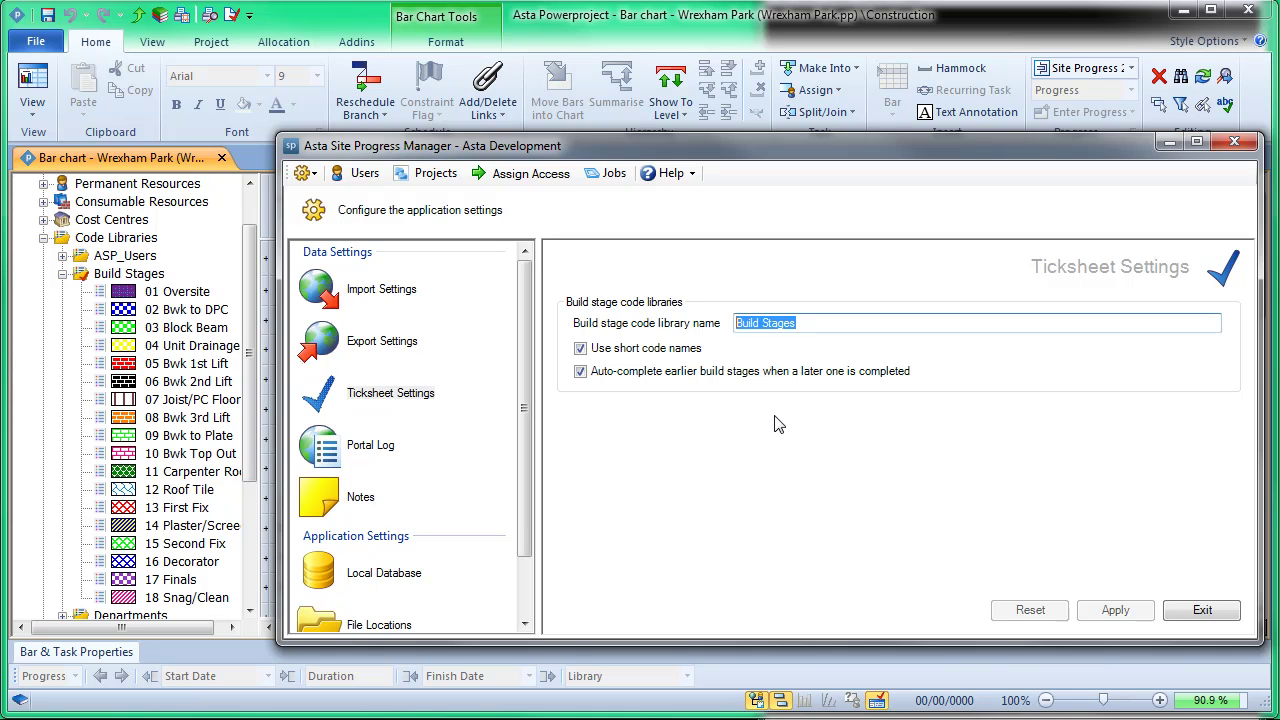
- View the Notes settings, then the File Locations page listing XML, photograph and log directories
click(340, 505)
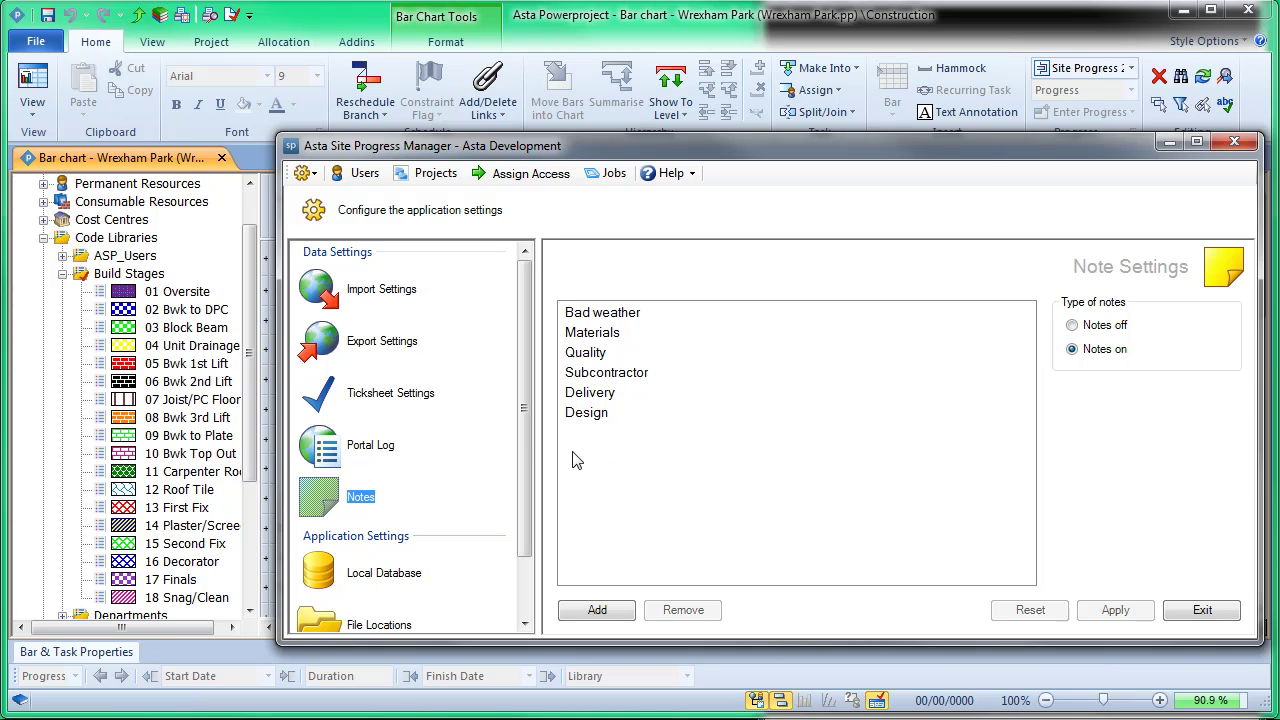
scroll(516, 456, down, 2)
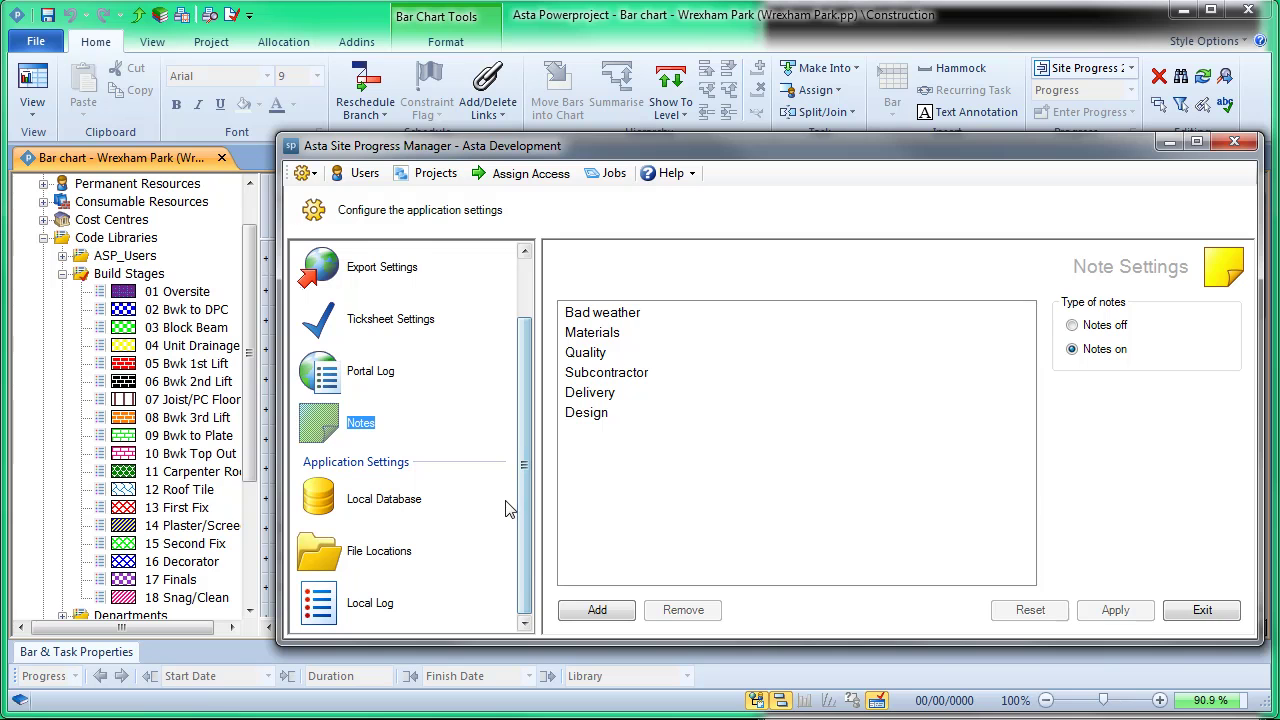
click(370, 553)
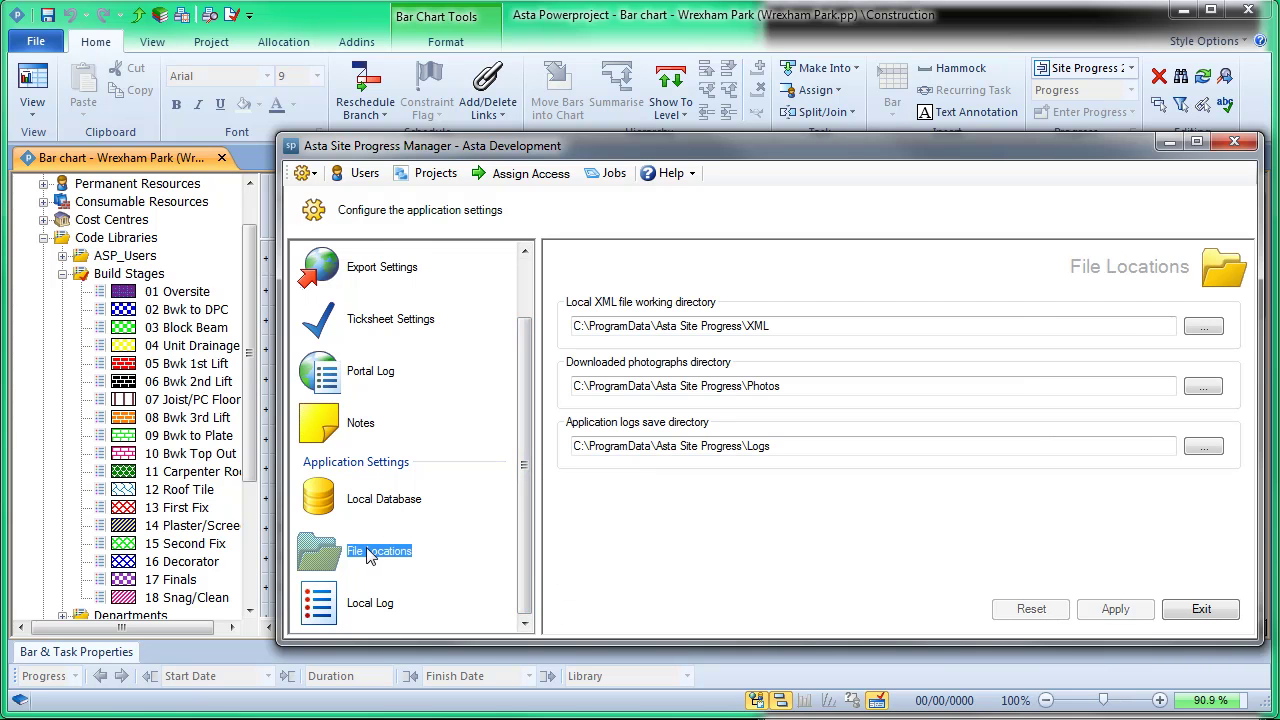
click(795, 326)
drag(798, 326, 575, 320)
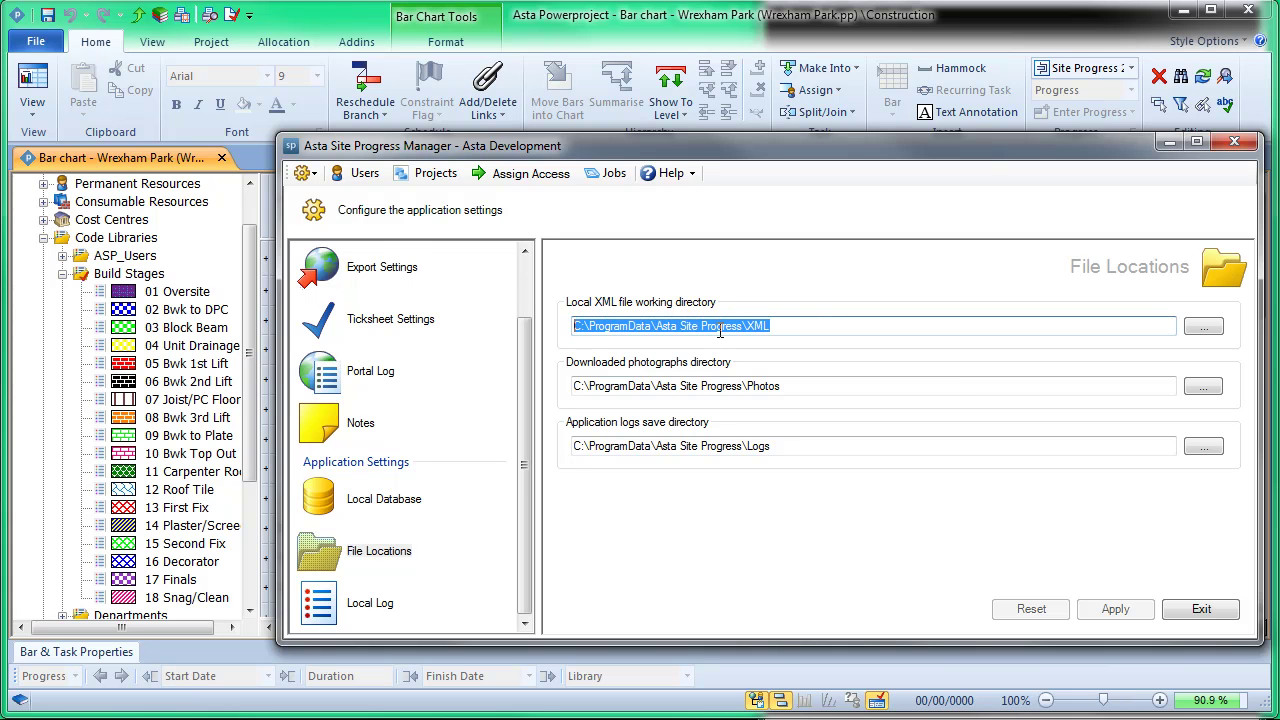
click(784, 326)
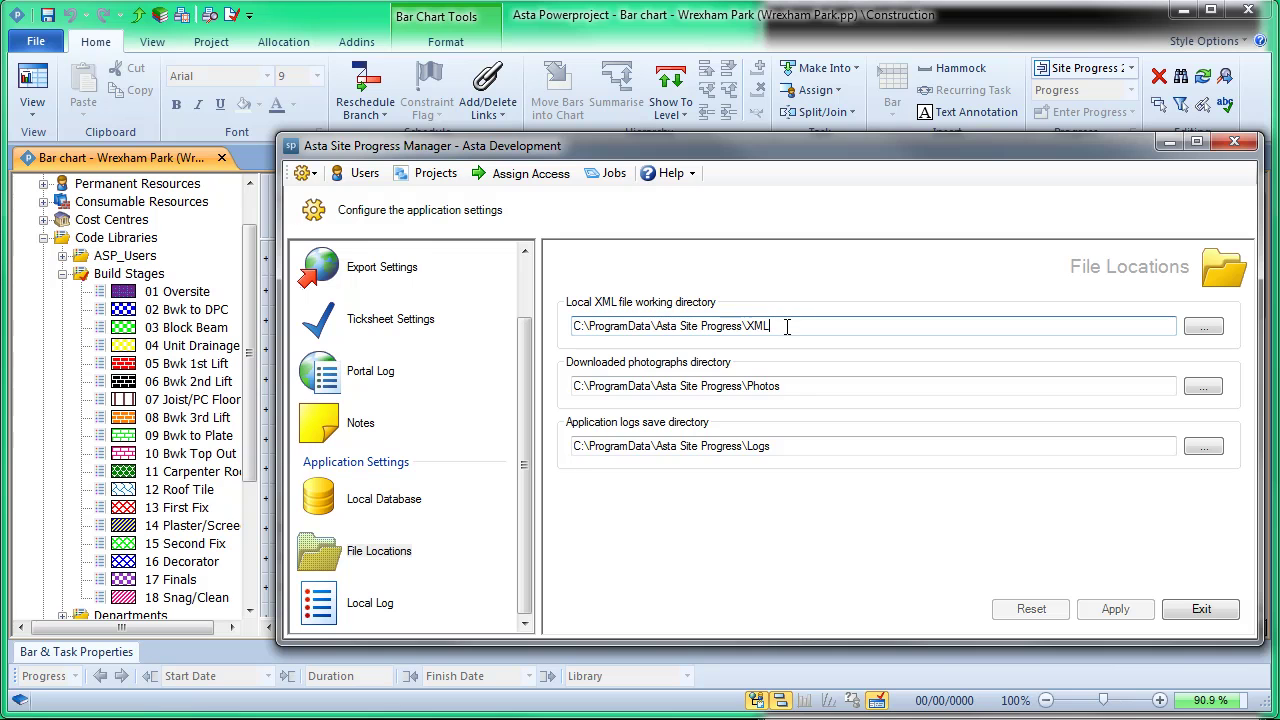
click(801, 381)
drag(829, 386, 572, 389)
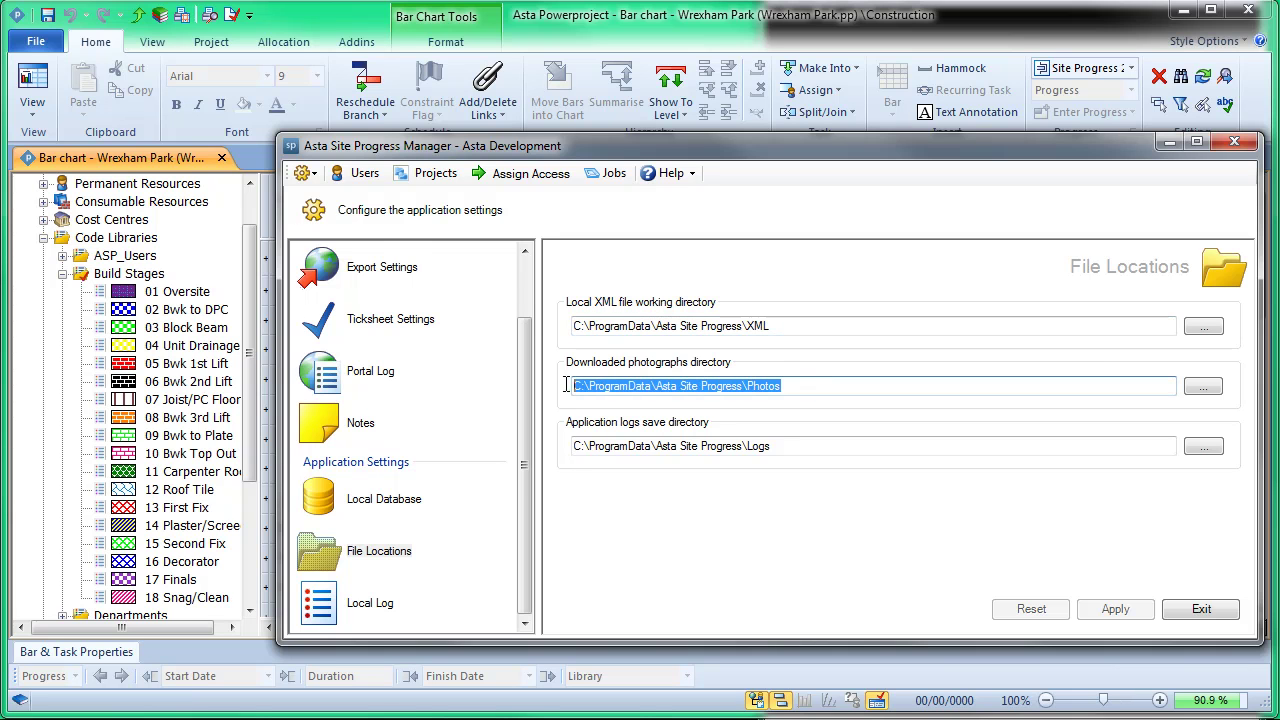
click(789, 387)
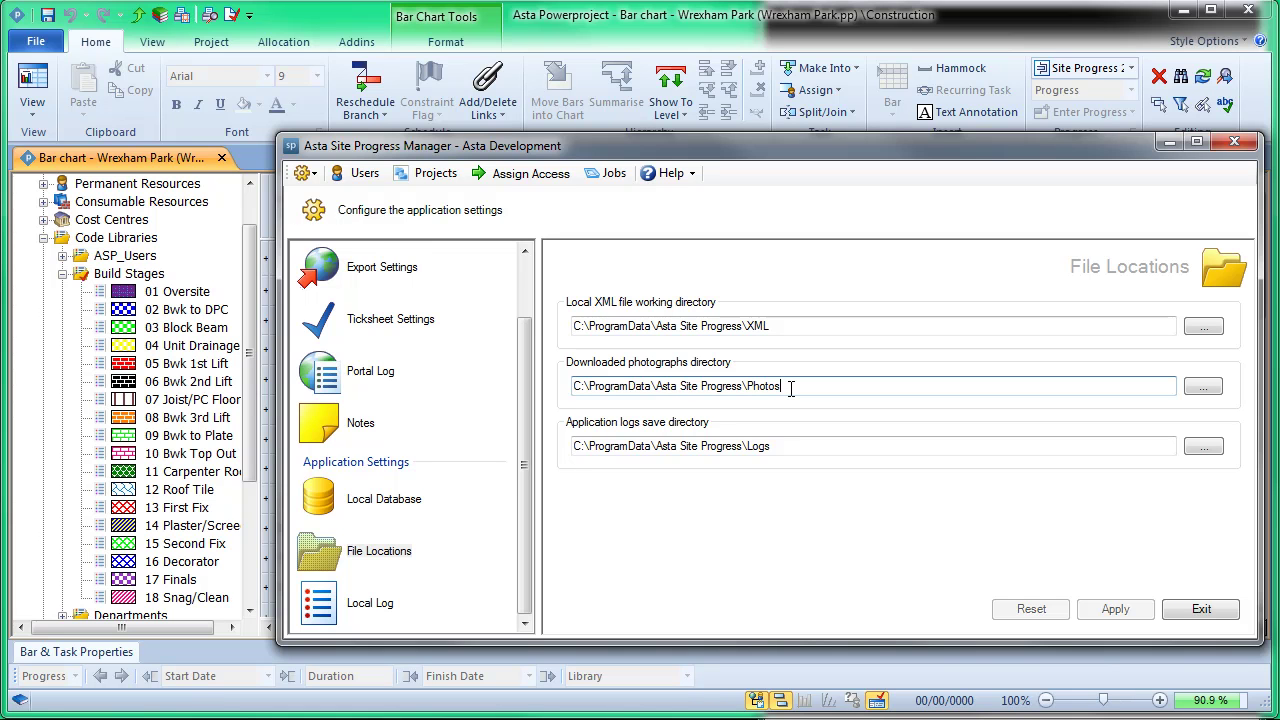
click(791, 446)
drag(791, 446, 552, 446)
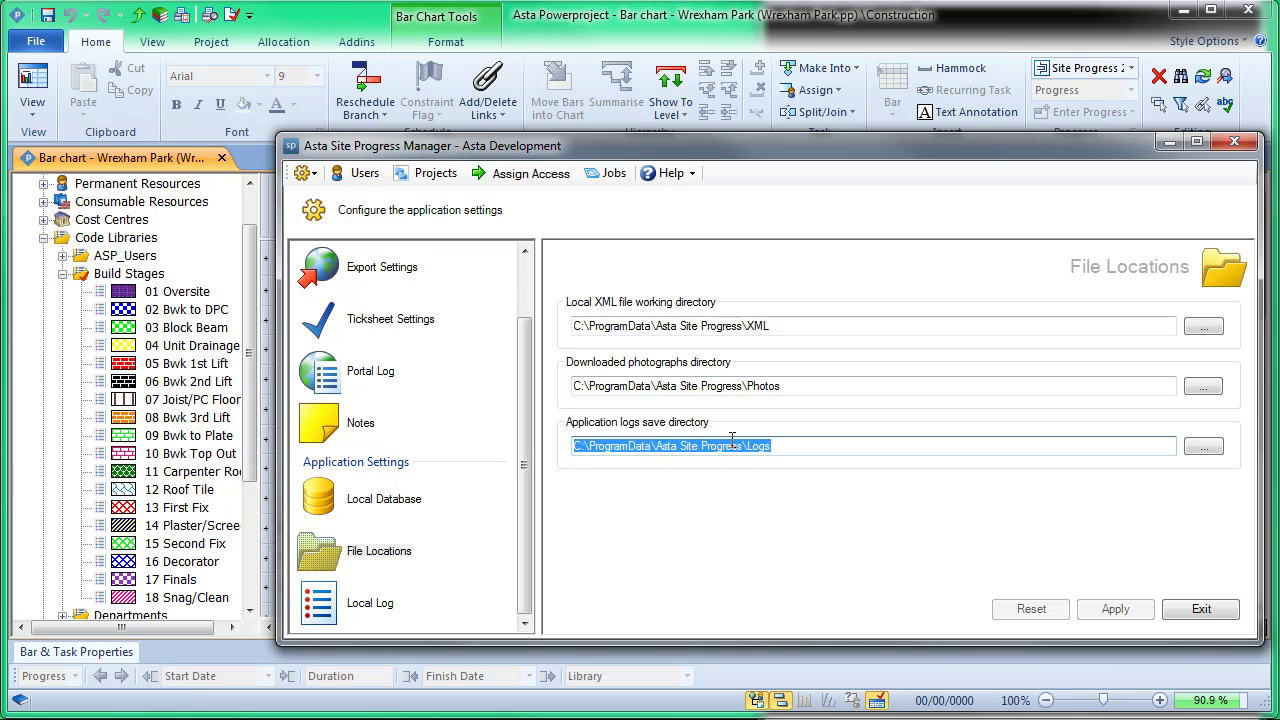
click(815, 385)
drag(815, 385, 568, 387)
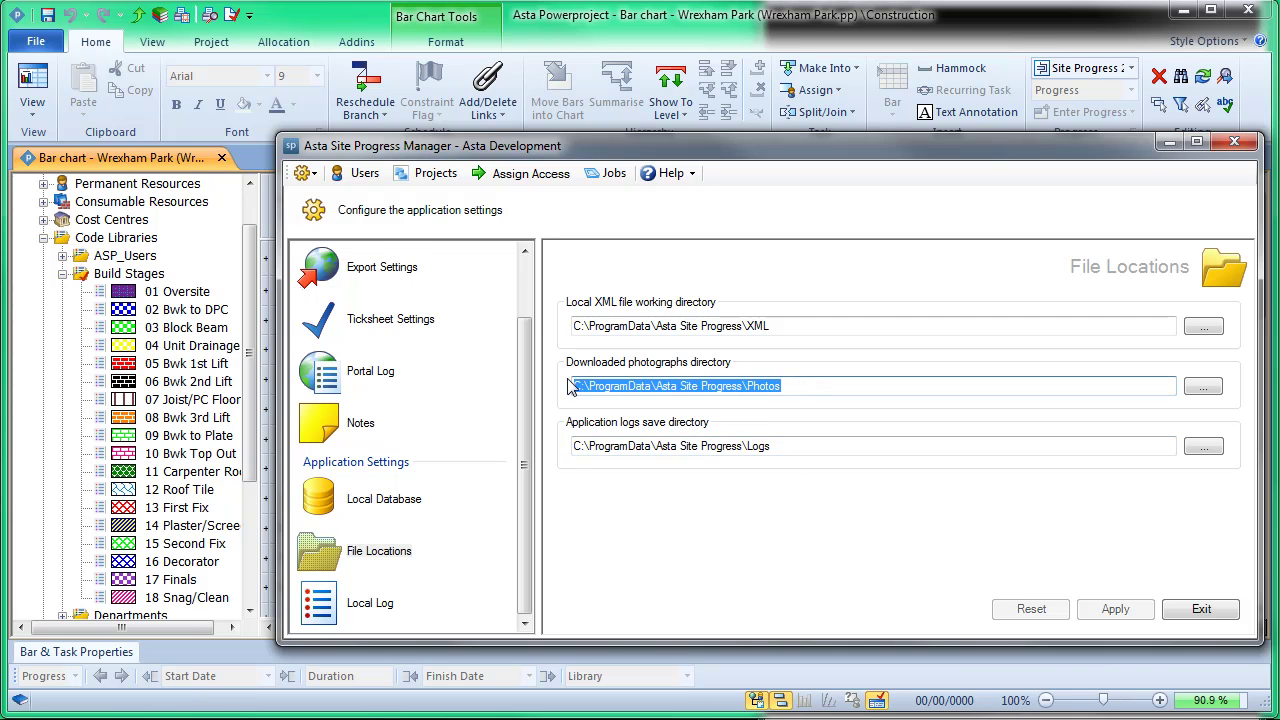
click(806, 387)
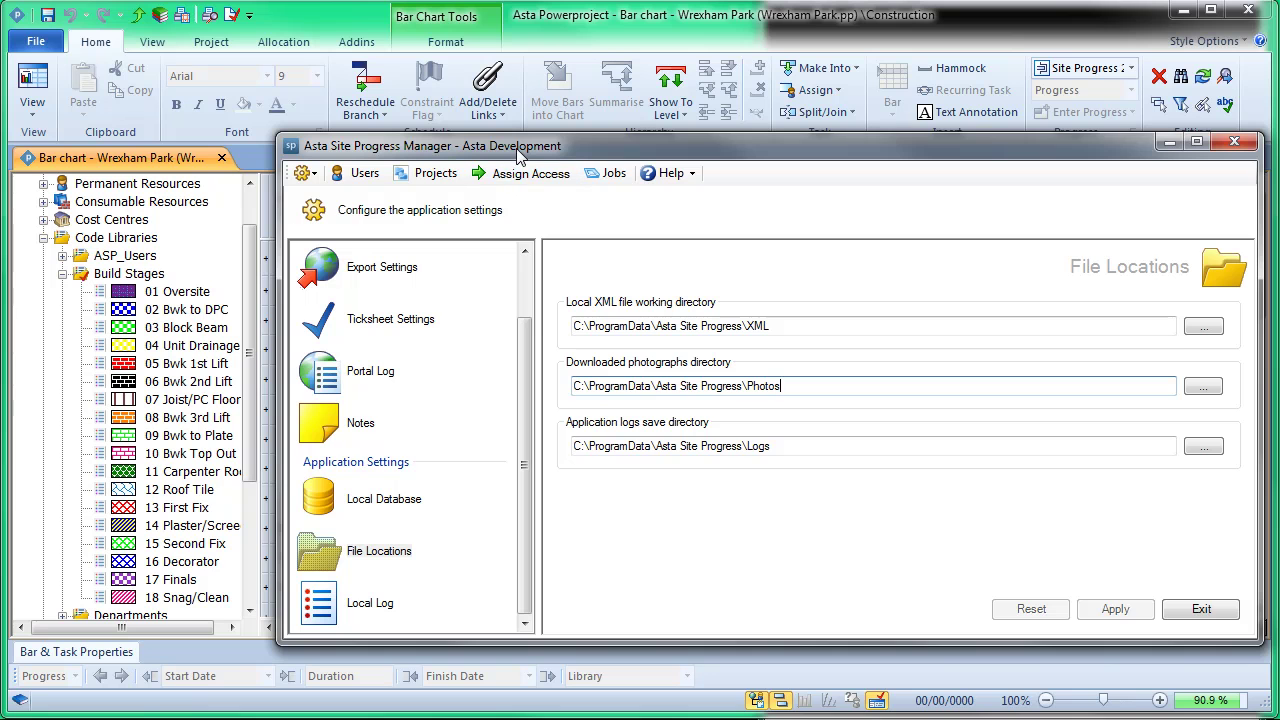
drag(517, 154, 489, 142)
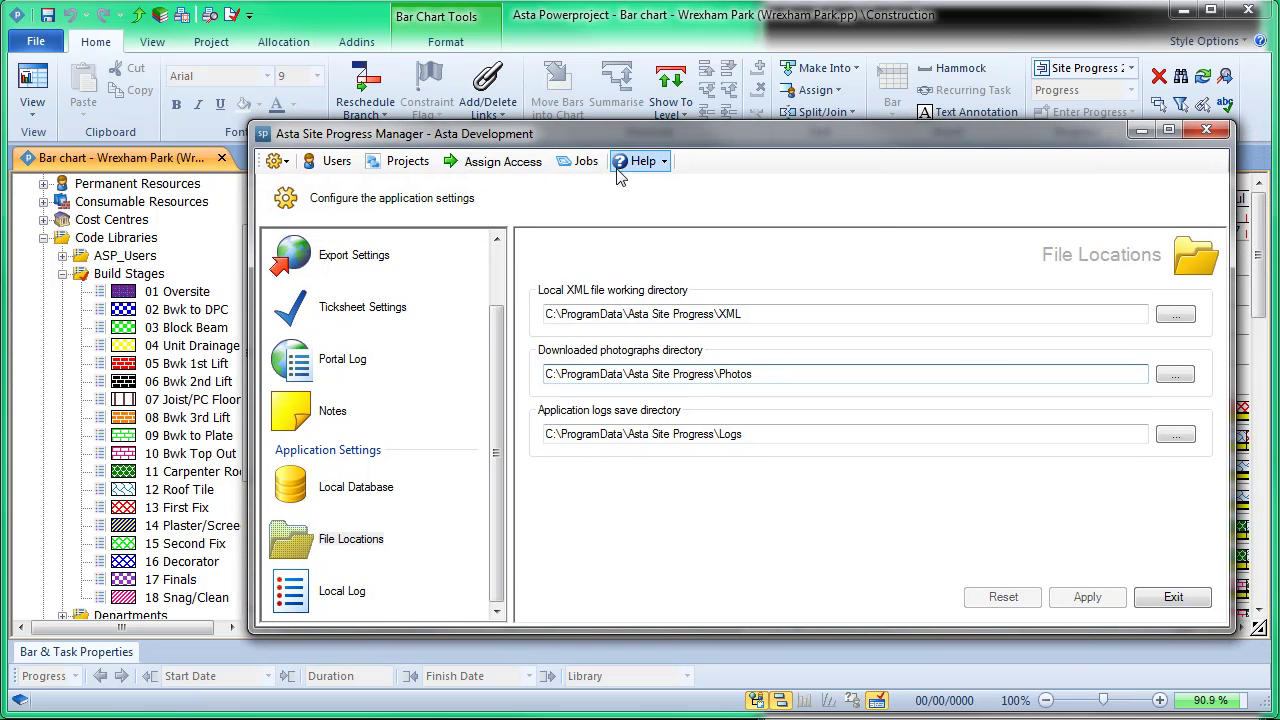
click(663, 163)
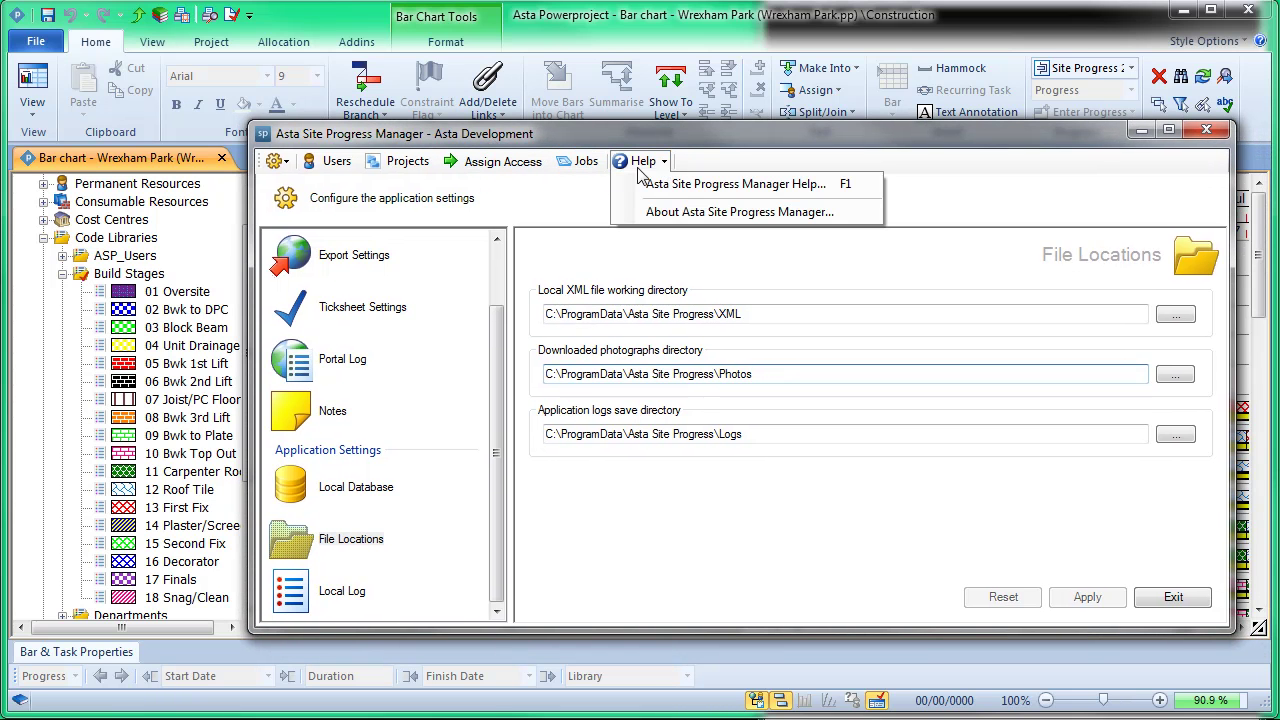
click(573, 200)
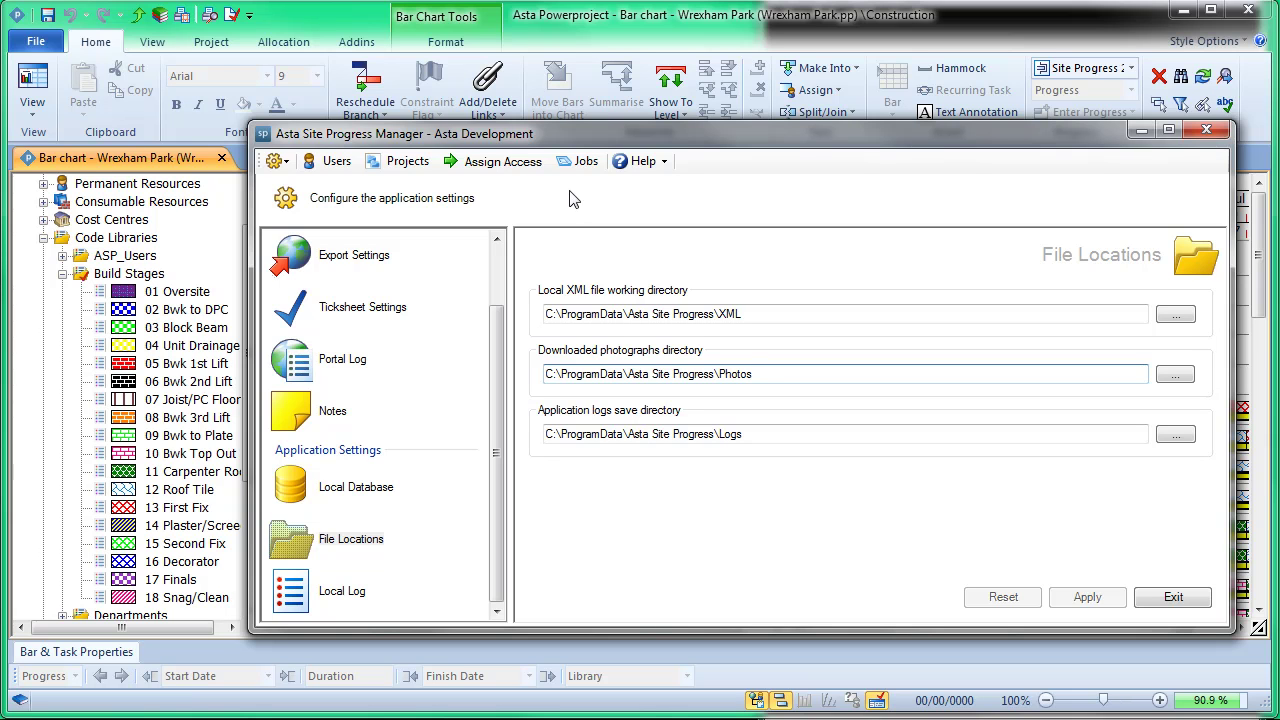